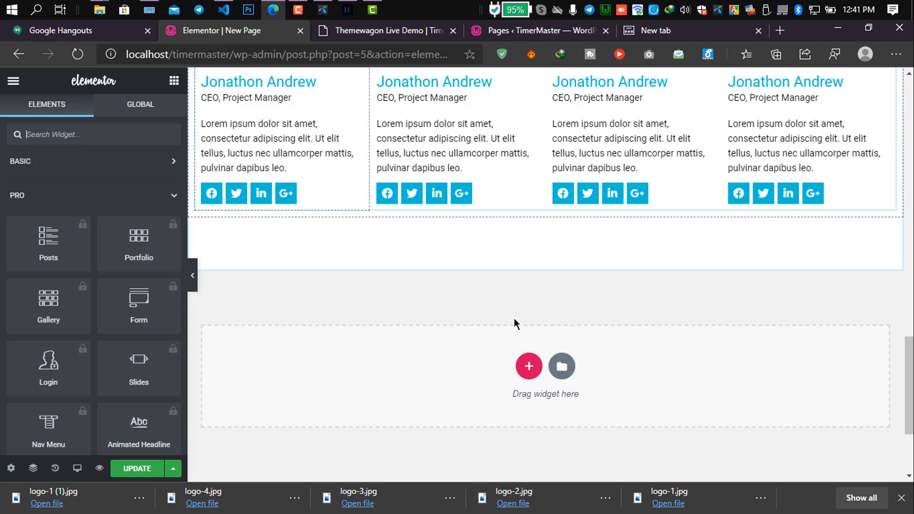
Step: Add a one-column section below the team section with 80 px top and bottom padding and no side padding
click(526, 376)
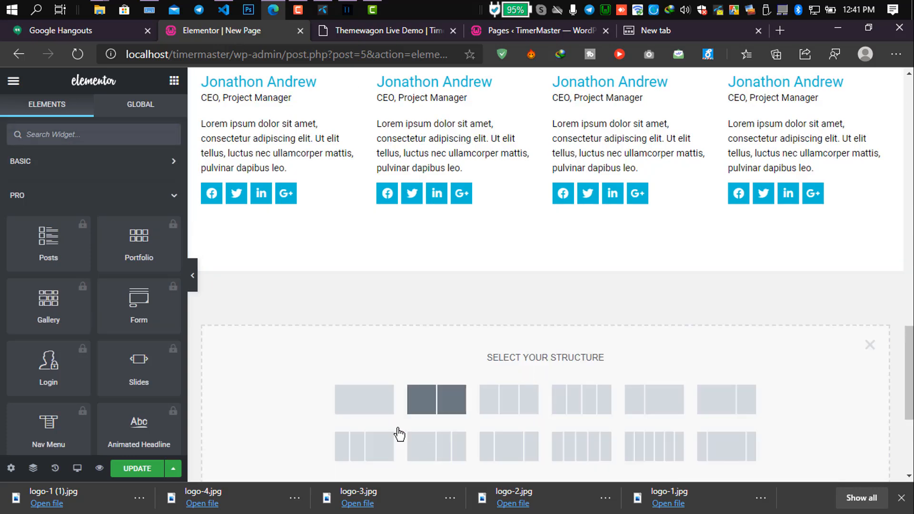
click(382, 400)
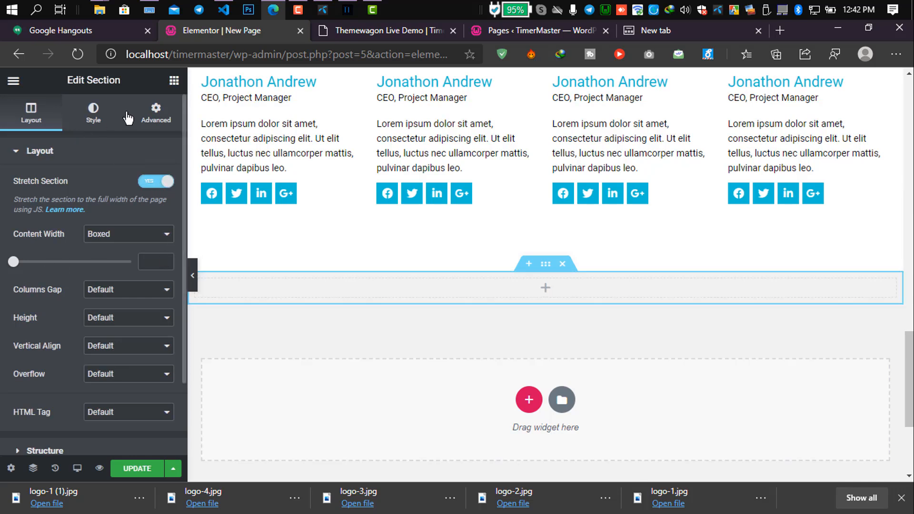
click(156, 115)
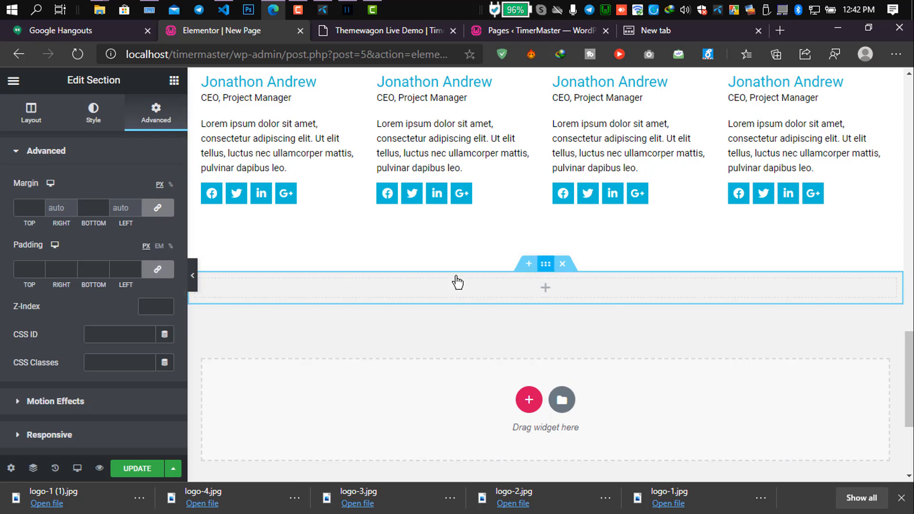
click(153, 279)
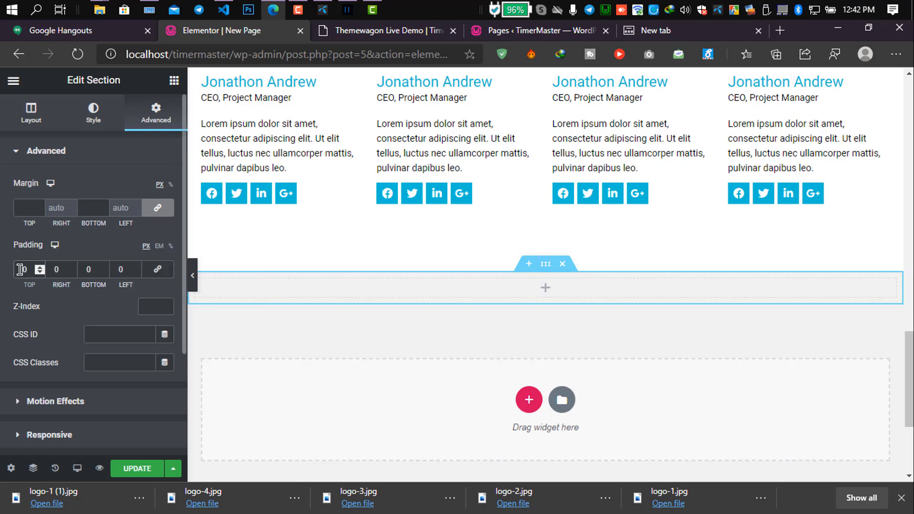
text(8)
click(79, 267)
text(8)
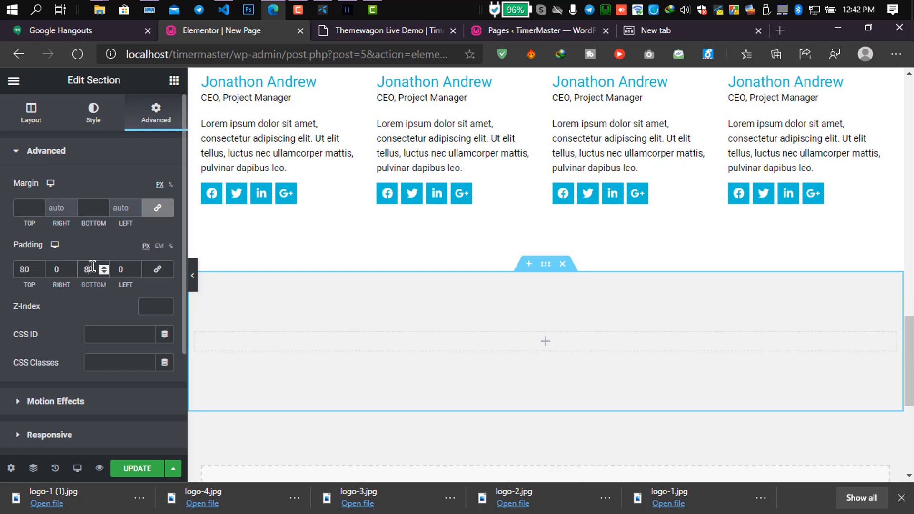
Step: Give the new section a classic background in white (#FFFFFF)
click(94, 114)
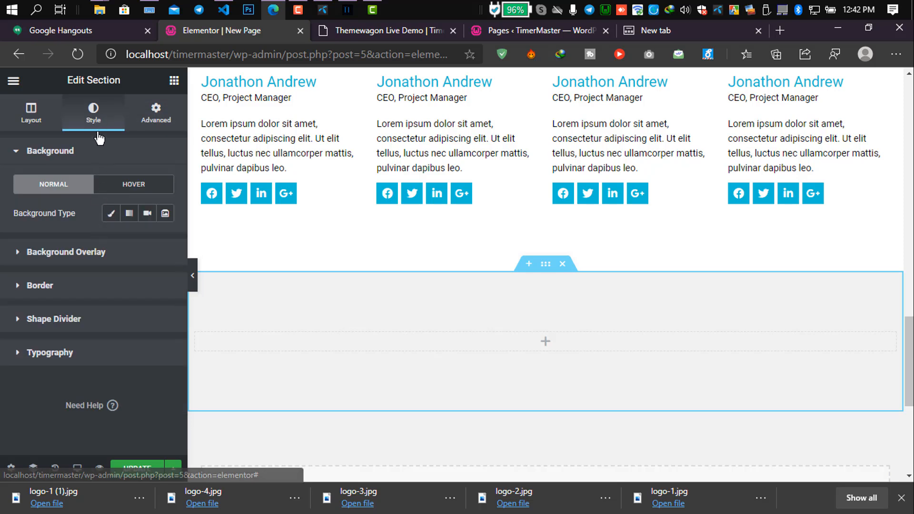
click(111, 217)
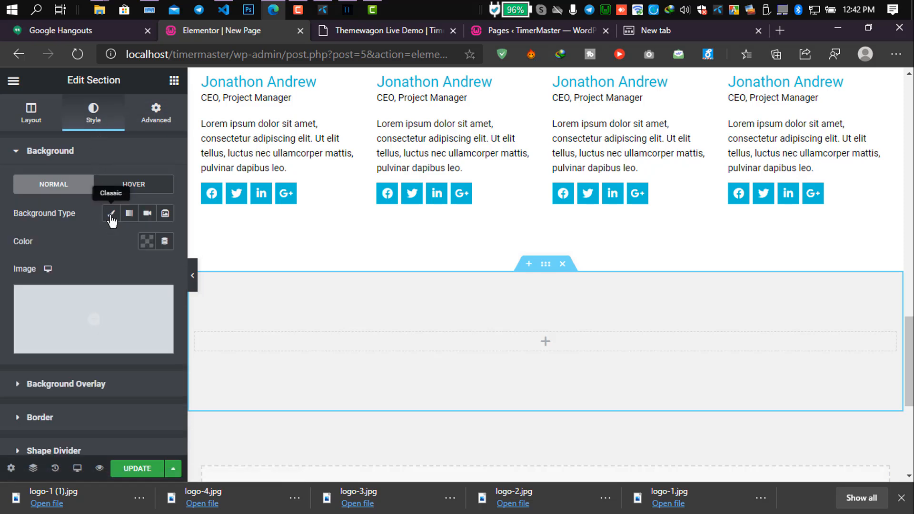
click(147, 242)
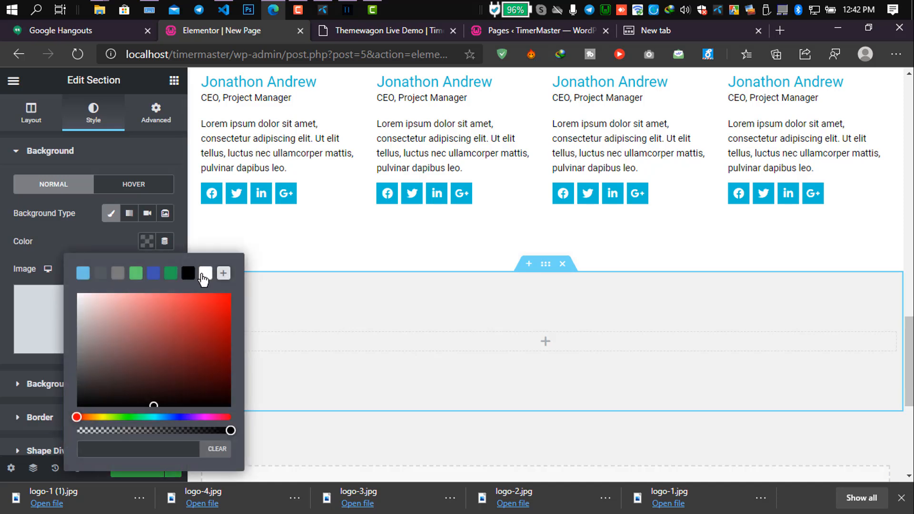
click(202, 277)
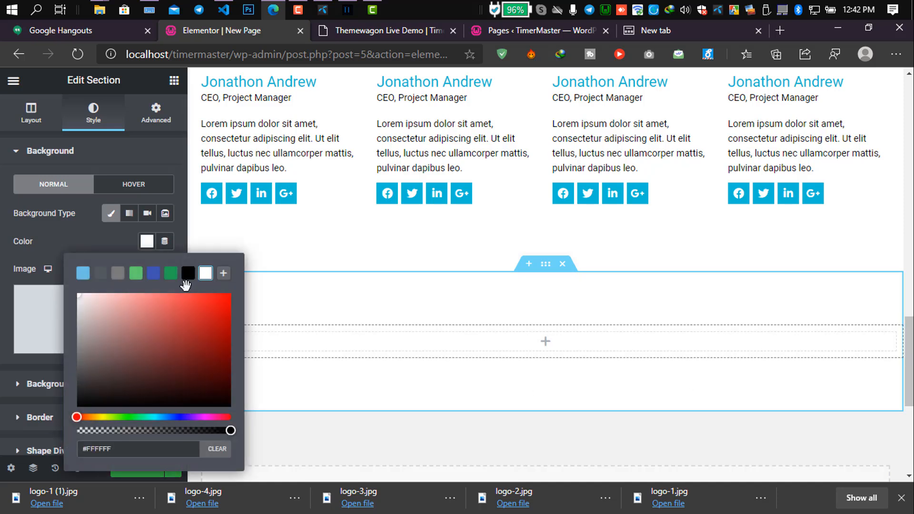
click(89, 243)
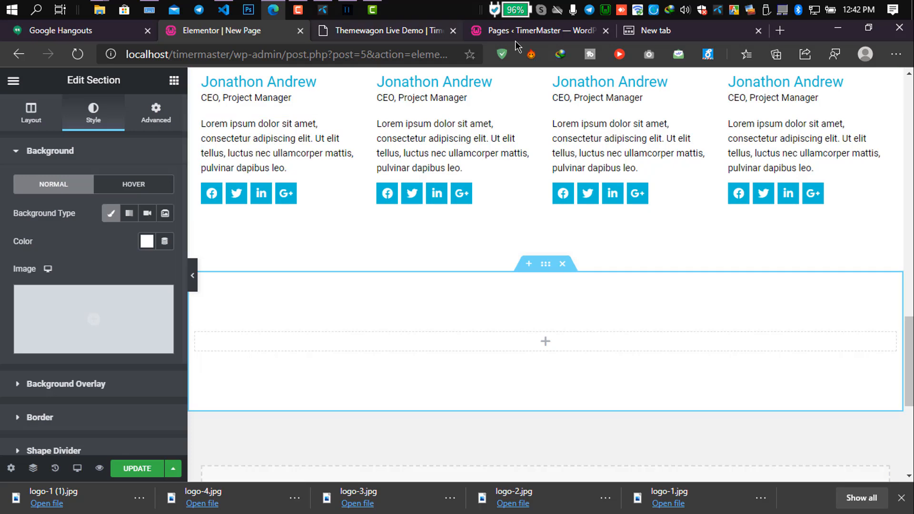
Step: Check the clients heading in the Timer demo, and copy the MEET THE TEAM inner section into the new white section
click(388, 35)
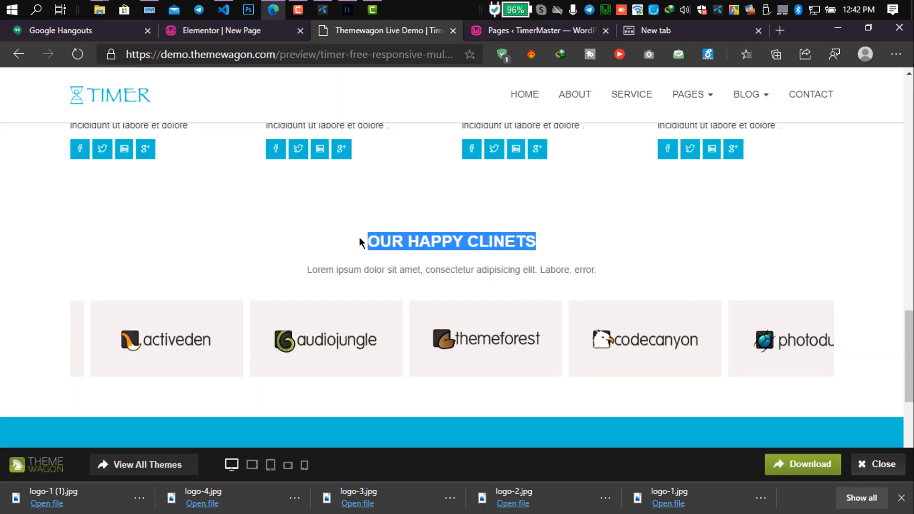
click(489, 266)
drag(303, 275, 585, 274)
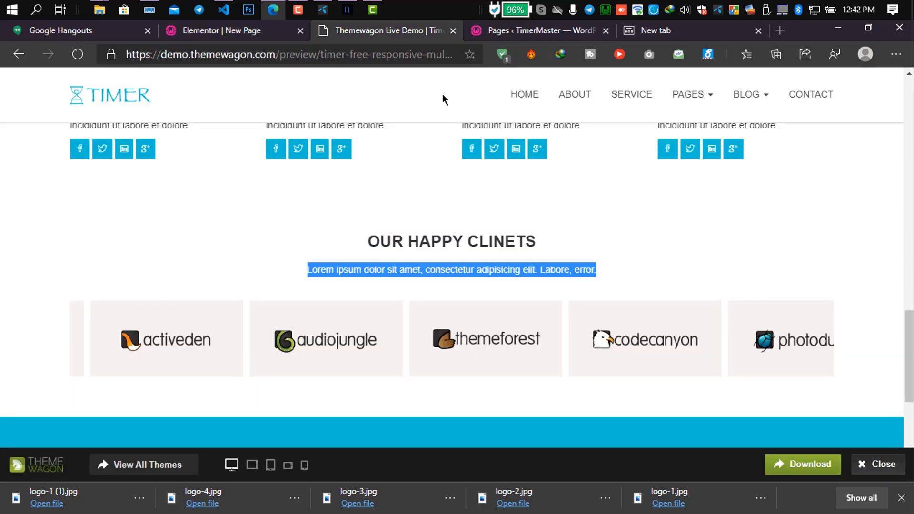
click(244, 36)
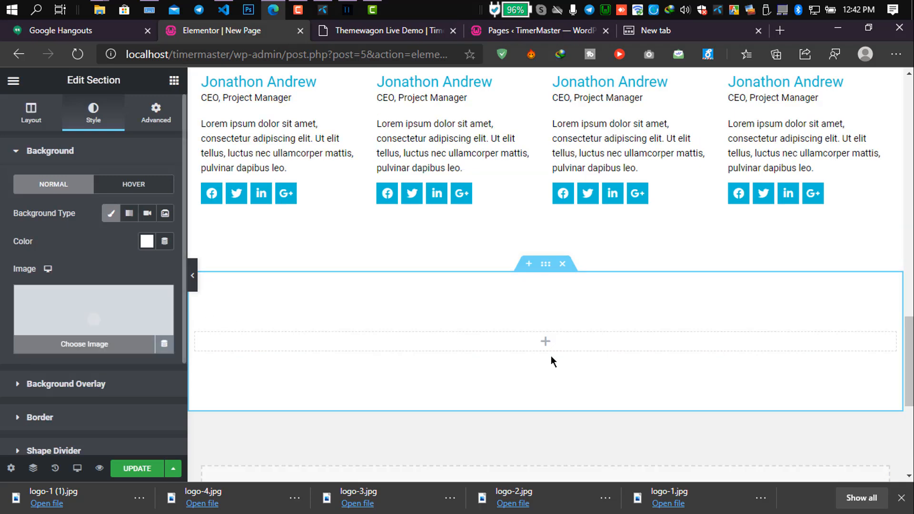
scroll(378, 309, up, 5)
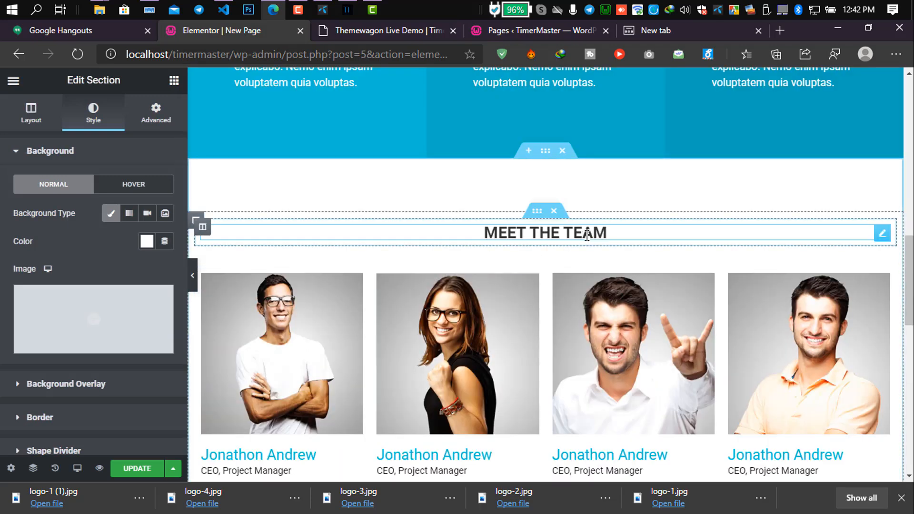
scroll(586, 235, down, 4)
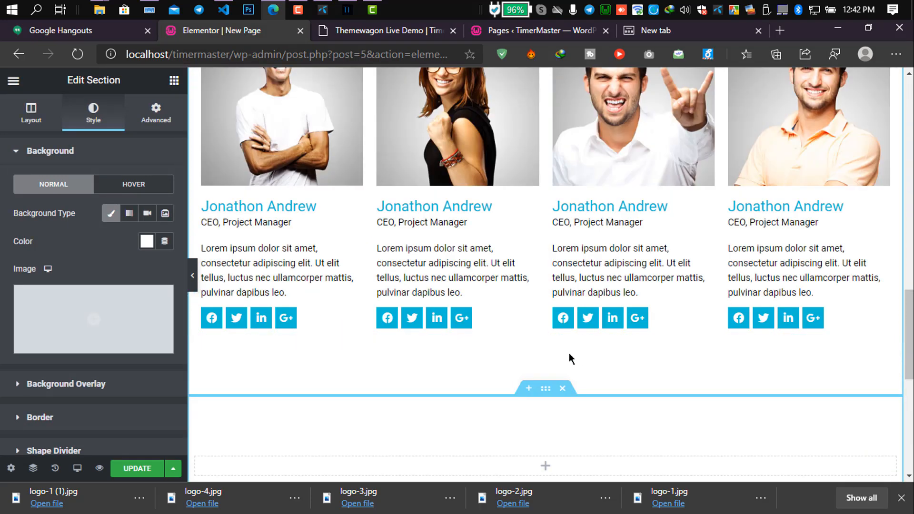
scroll(576, 352, up, 3)
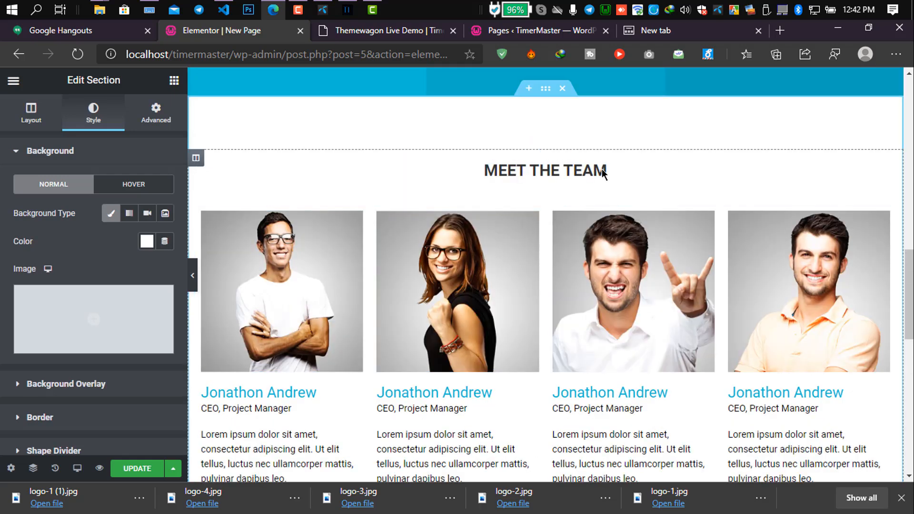
right_click(537, 150)
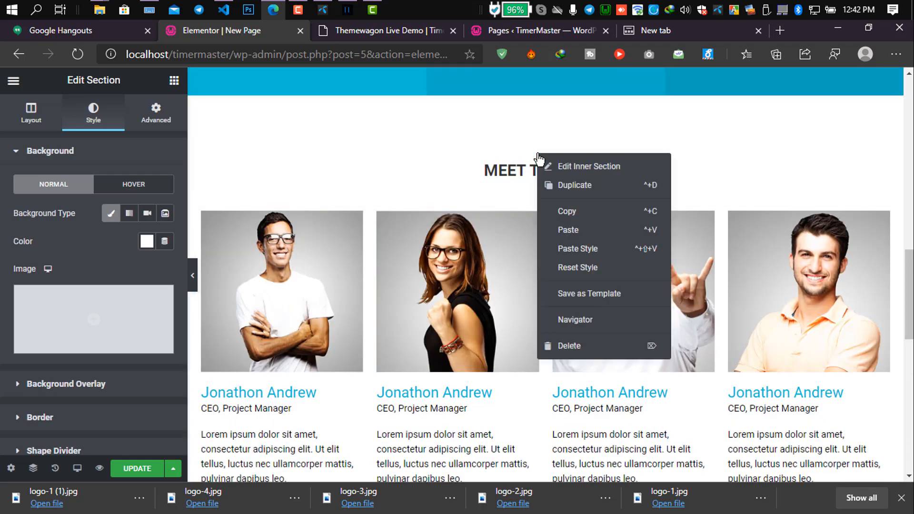
click(567, 211)
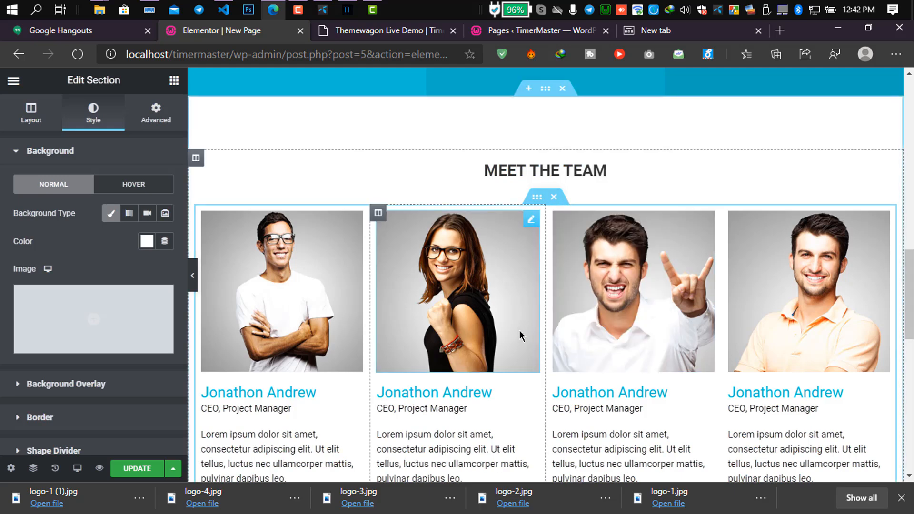
scroll(519, 334, down, 5)
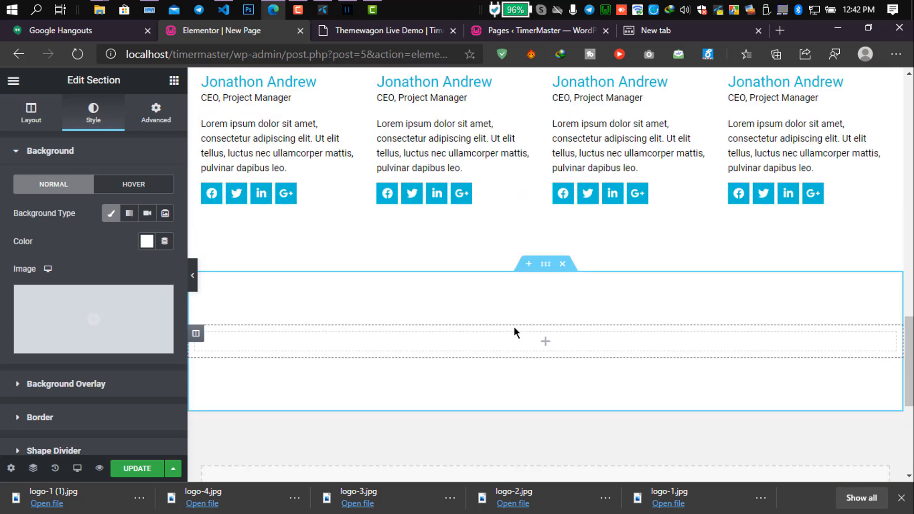
right_click(546, 343)
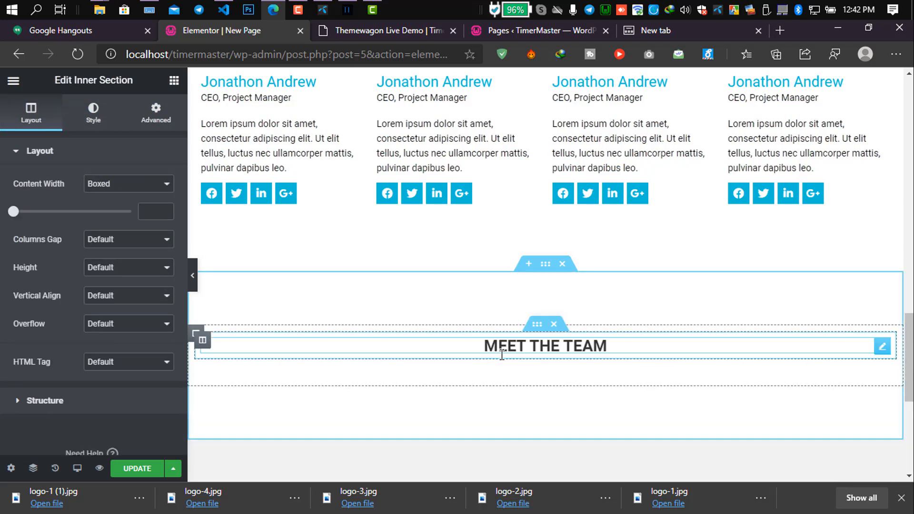
Step: Replace the pasted heading's title with OUR HAPPY CLINETS, copied from the Timer demo page
click(882, 346)
click(114, 214)
click(373, 31)
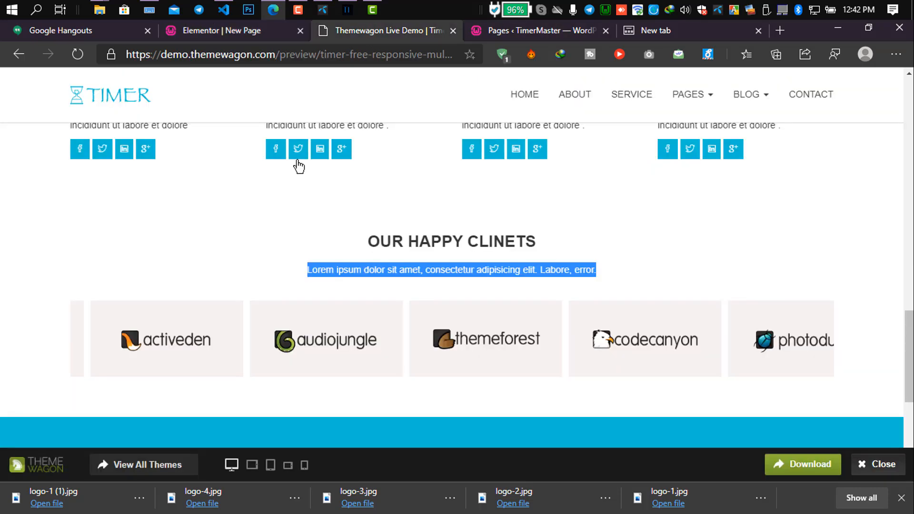
drag(362, 241, 688, 243)
click(235, 33)
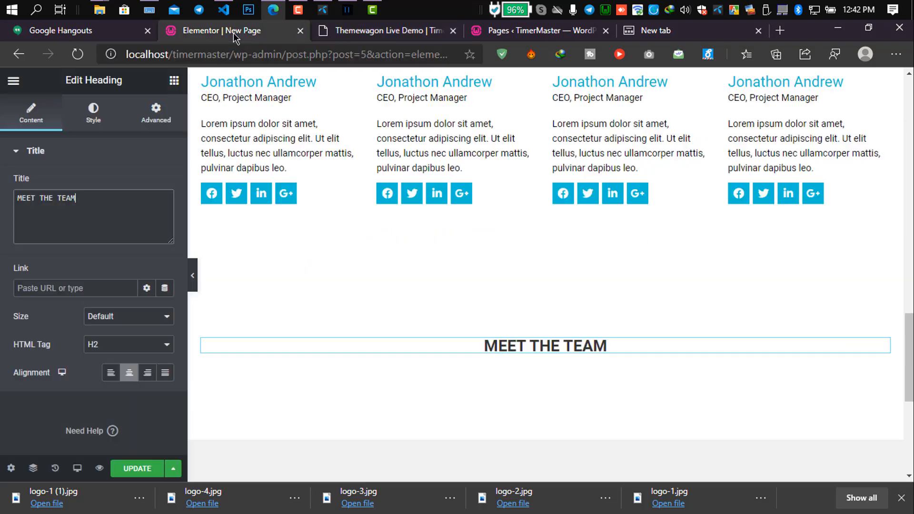
click(133, 214)
key(ctrl+a)
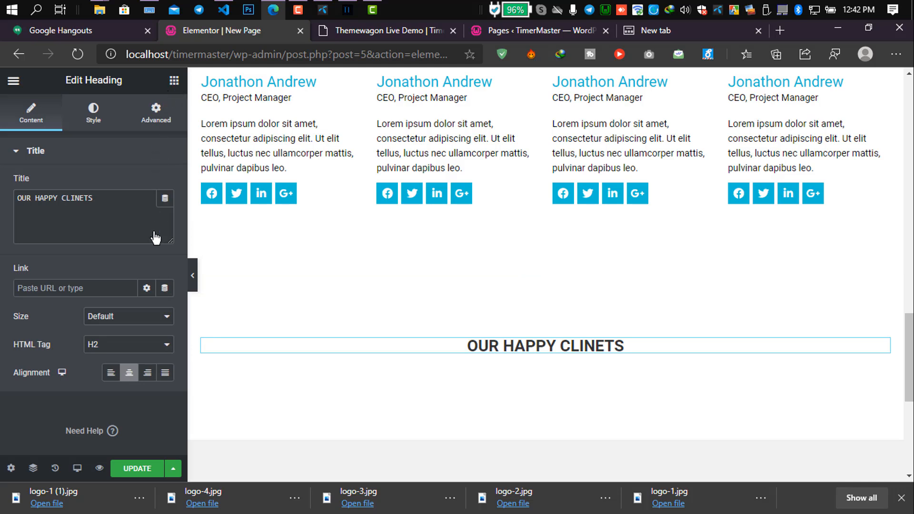
Step: Add a centred Heading widget under OUR HAPPY CLINETS and set its HTML tag to p
click(66, 169)
drag(140, 222, 330, 400)
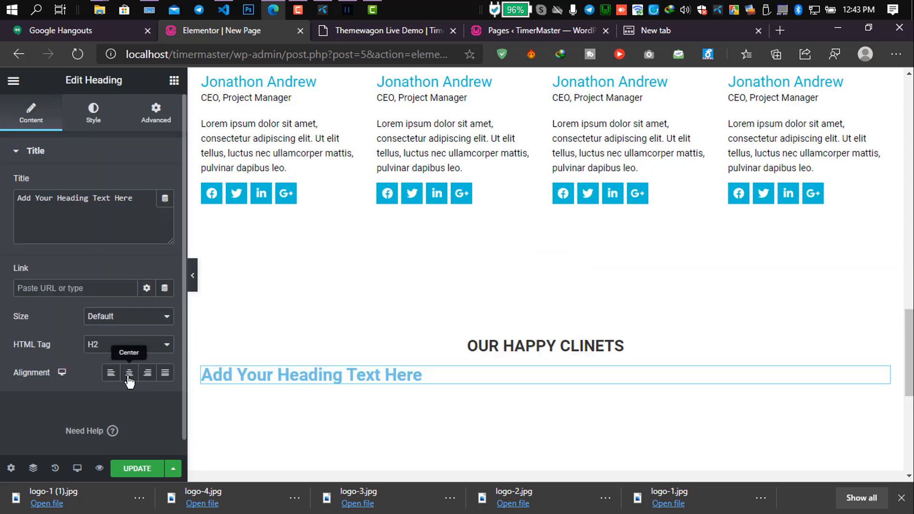
click(129, 372)
click(150, 347)
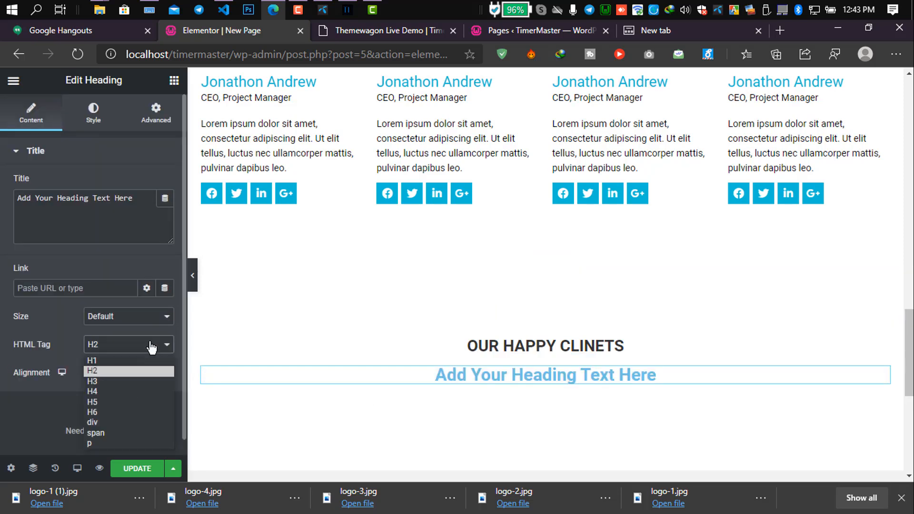
click(125, 444)
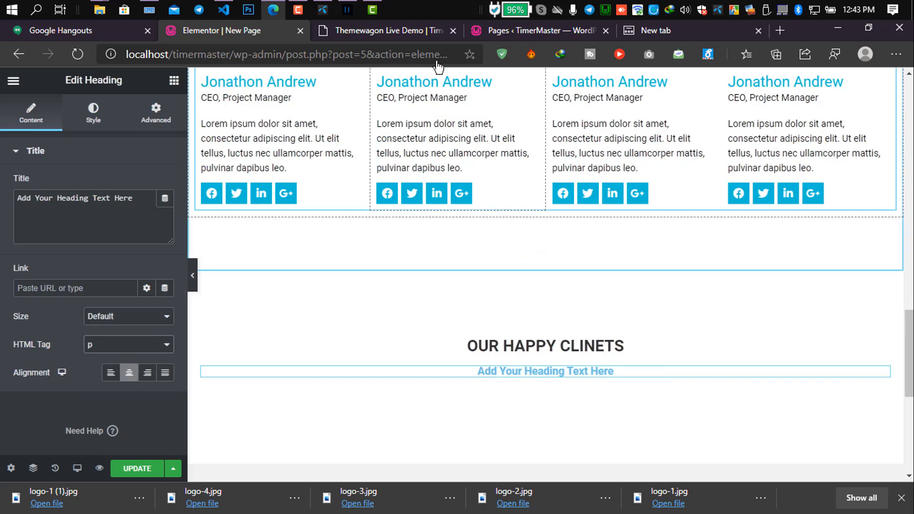
Step: Apply the second team member's description text style to the placeholder heading below OUR HAPPY CLINETS and centre it
click(419, 35)
click(366, 266)
scroll(364, 267, up, 4)
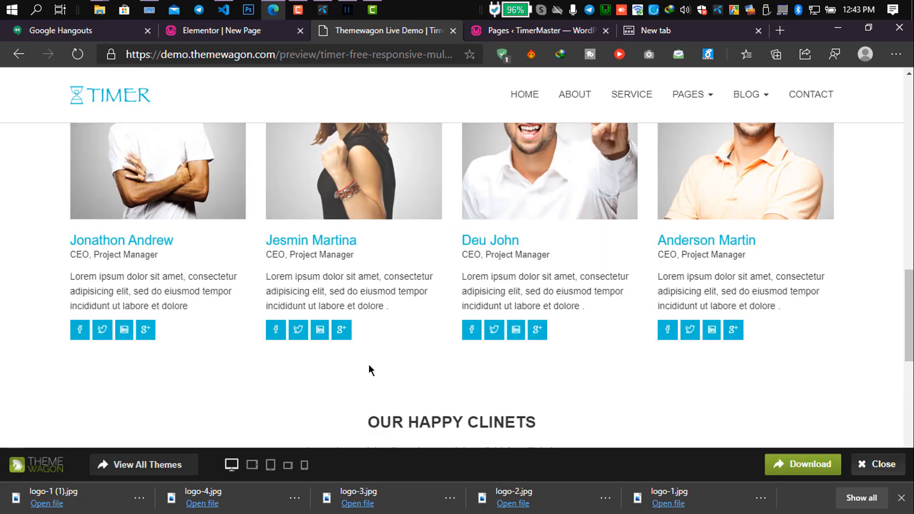
scroll(369, 357, down, 4)
click(256, 37)
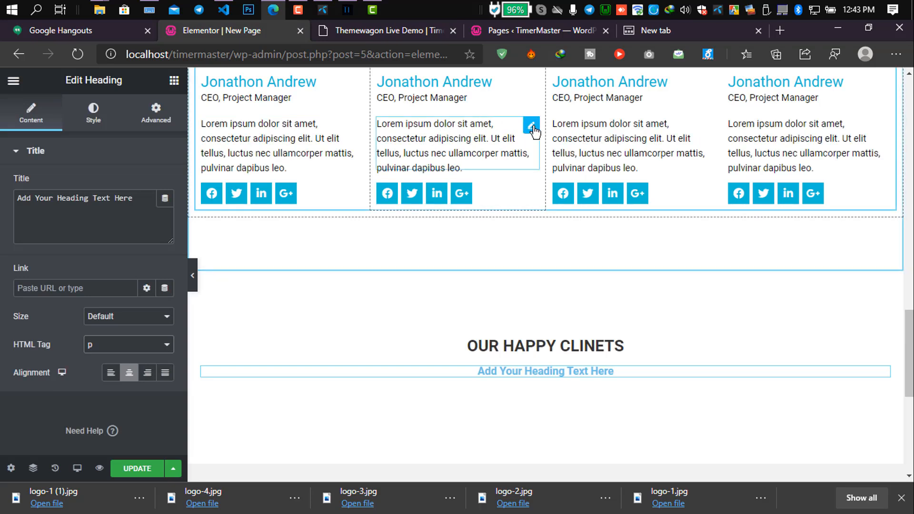
right_click(534, 130)
click(562, 180)
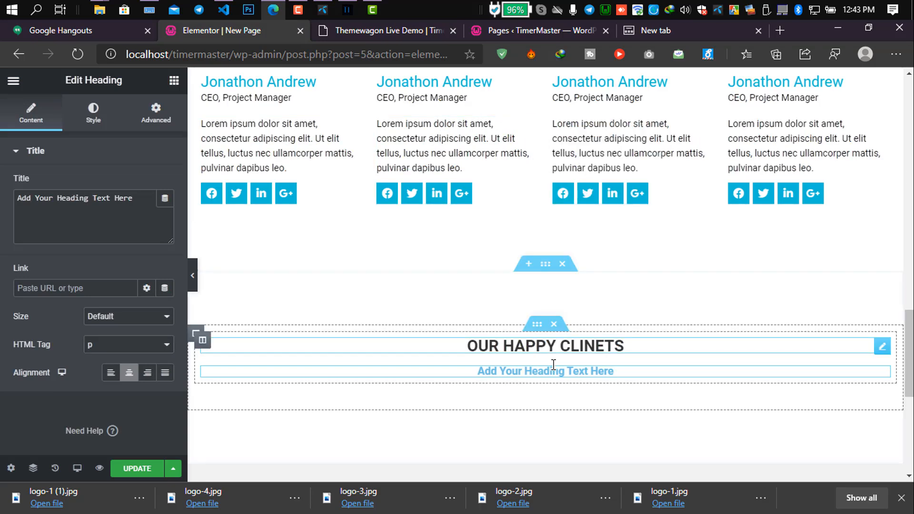
right_click(554, 371)
click(577, 375)
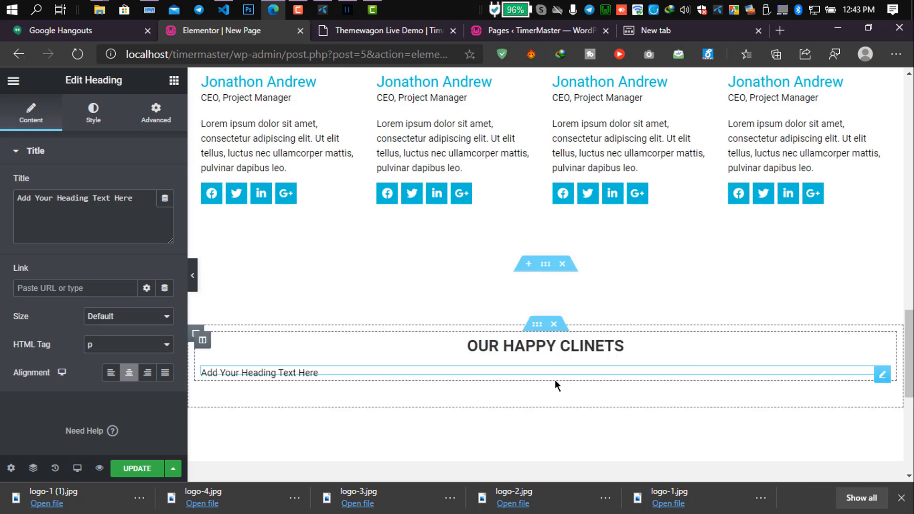
click(129, 373)
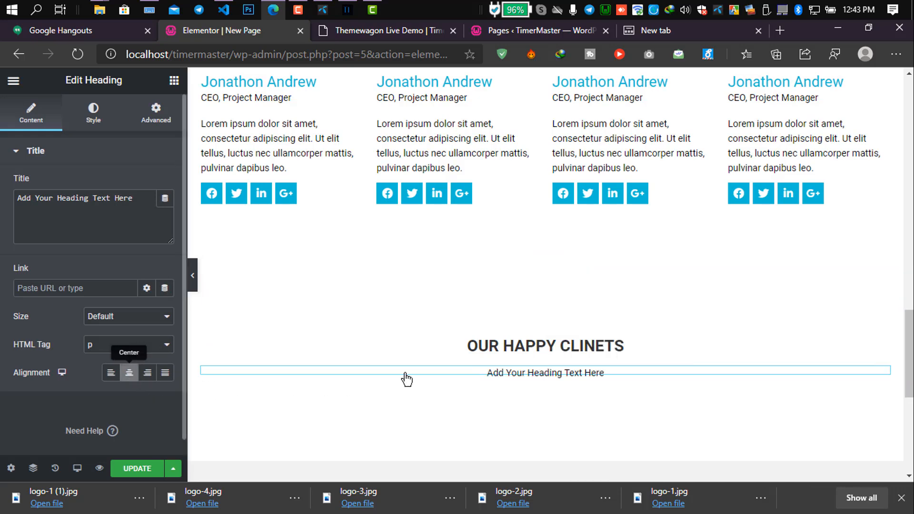
Step: Replace the placeholder title with the demo's subtitle "Lorem ipsum dolor sit amet, consectetur adipisicing elit. Labore, error." and return to the demo page
click(393, 31)
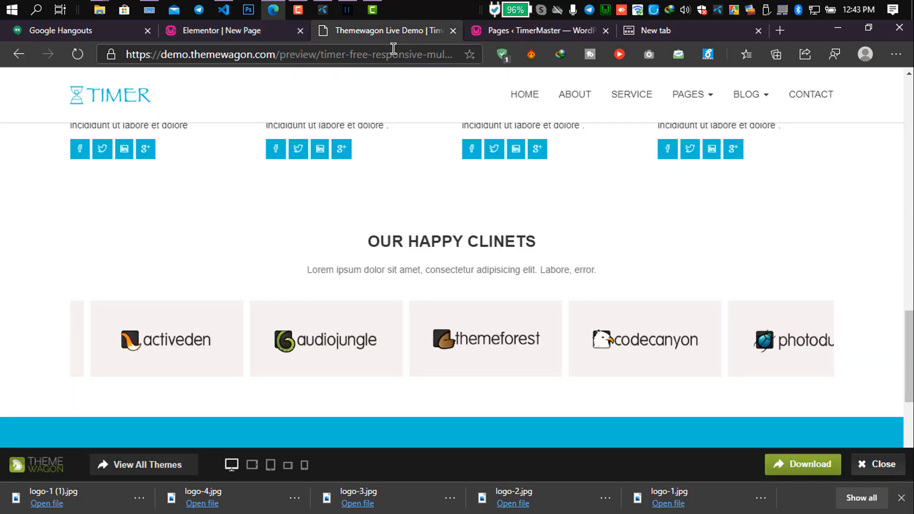
drag(313, 276, 606, 277)
key(ctrl+c)
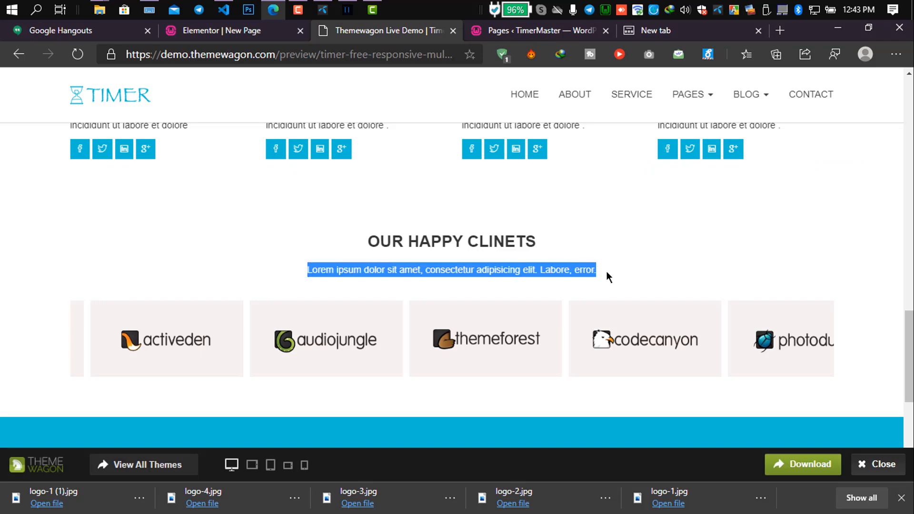
click(257, 30)
click(78, 216)
key(ctrl+a)
key(ctrl+v)
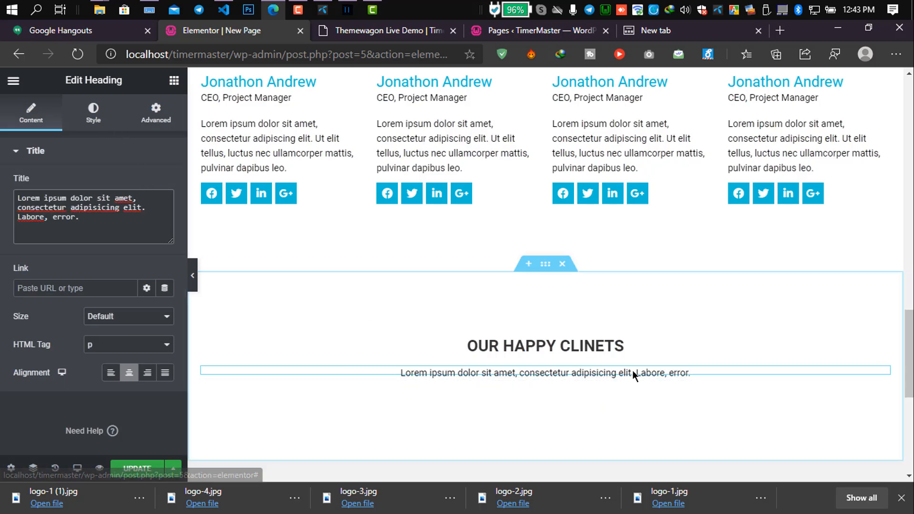
click(419, 30)
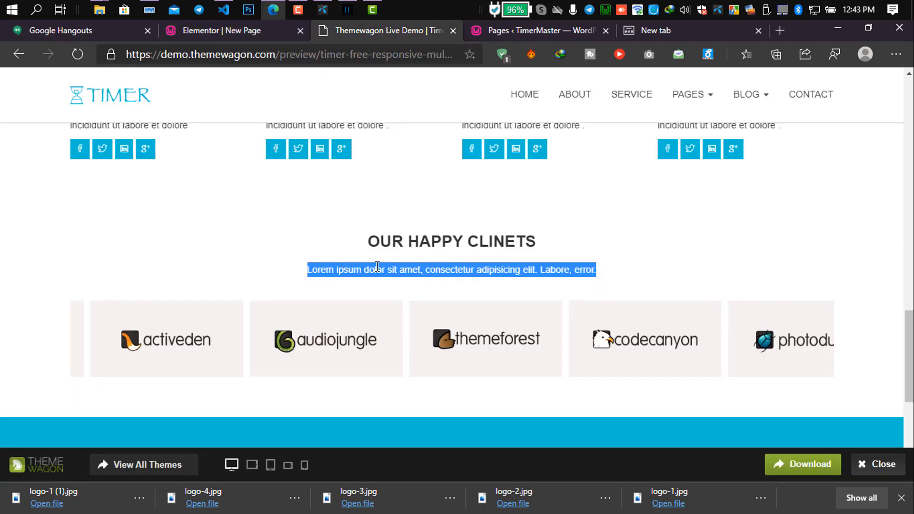
Step: Find the Image Carousel widget by searching for "car" and place it below the subtitle in the OUR HAPPY CLINETS section
click(377, 267)
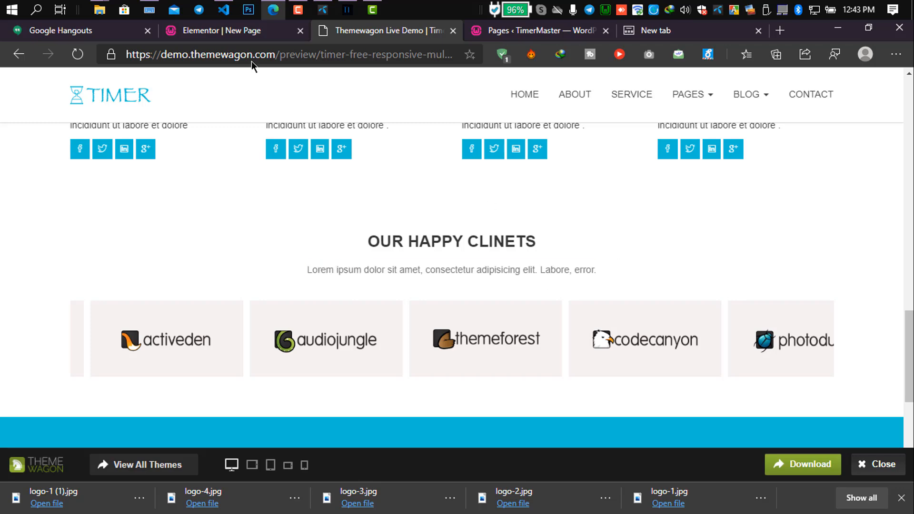
click(238, 33)
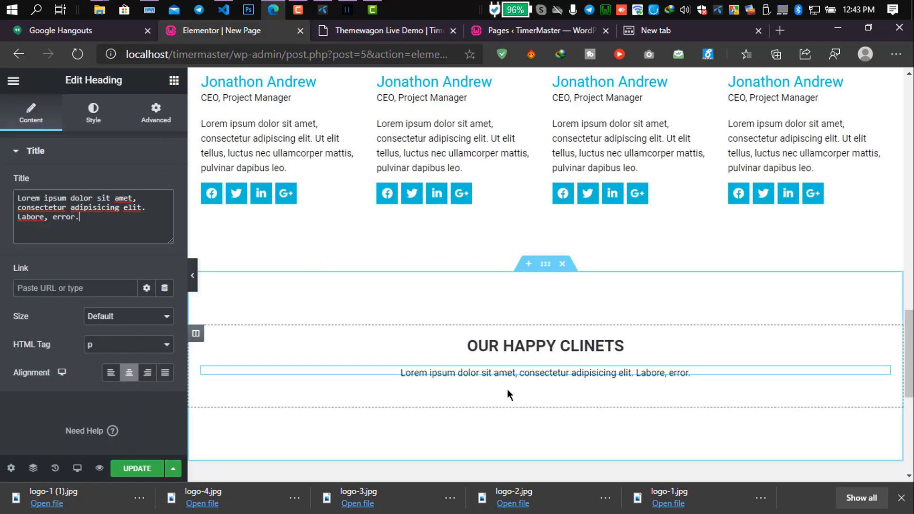
scroll(508, 393, down, 4)
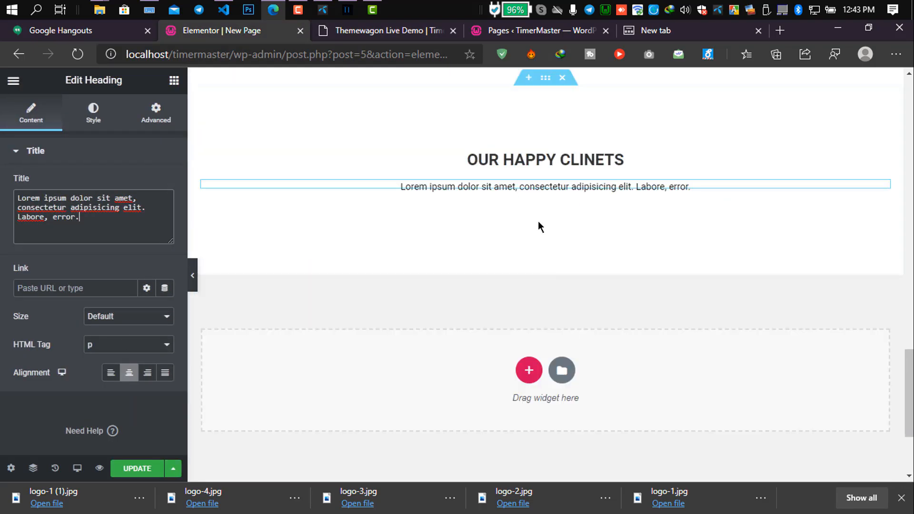
click(393, 38)
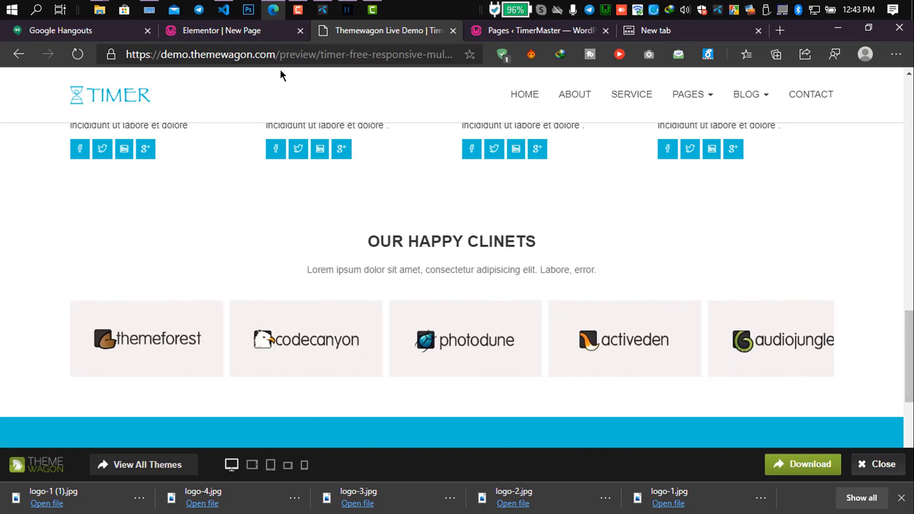
click(218, 33)
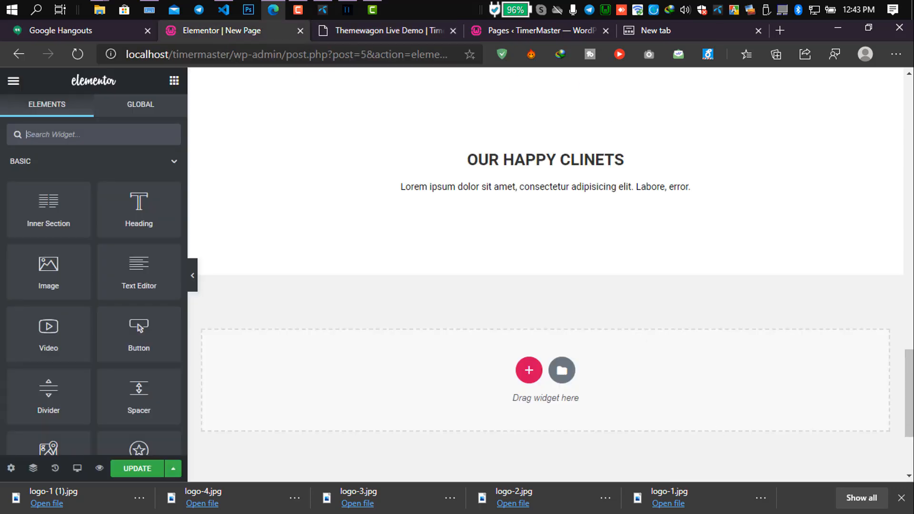
click(109, 138)
text(car)
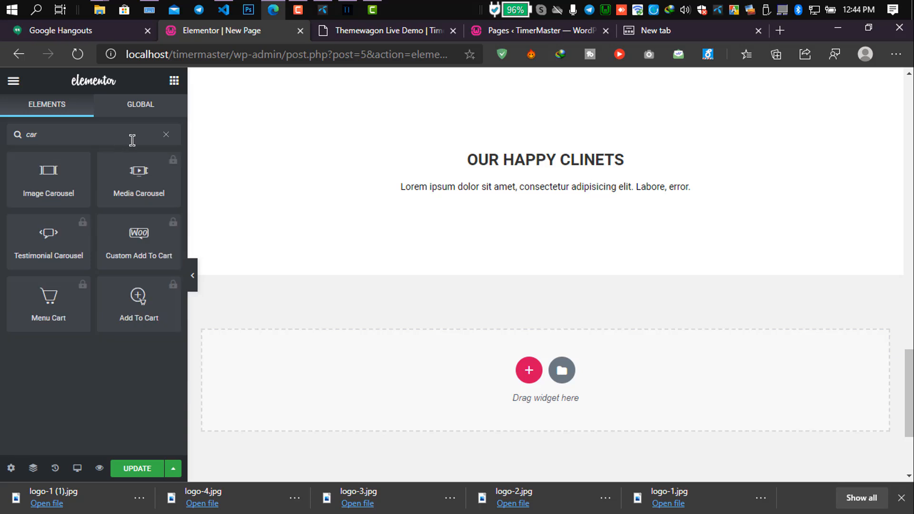
drag(86, 202, 563, 193)
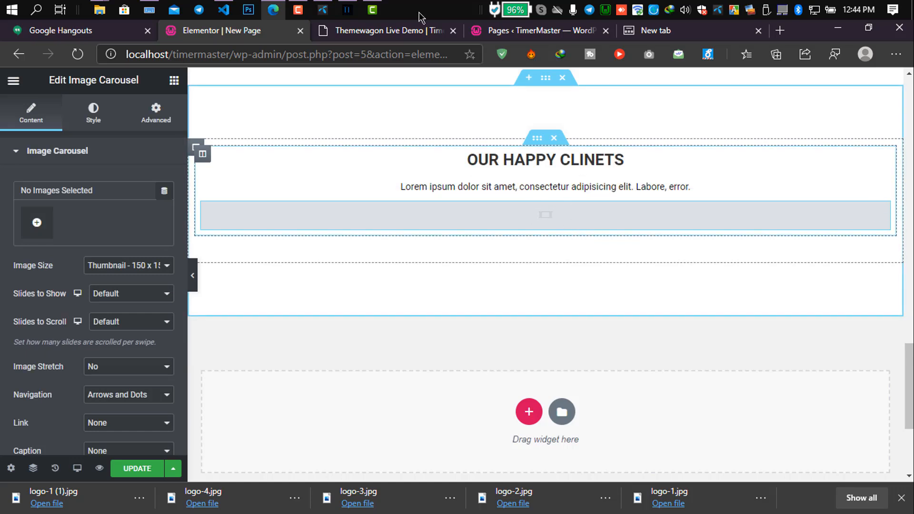
Step: Upload logo-4.jpg, logo-3.jpg, logo-2.jpg and logo-1.jpg from the downloads and insert them as the carousel's gallery
click(37, 224)
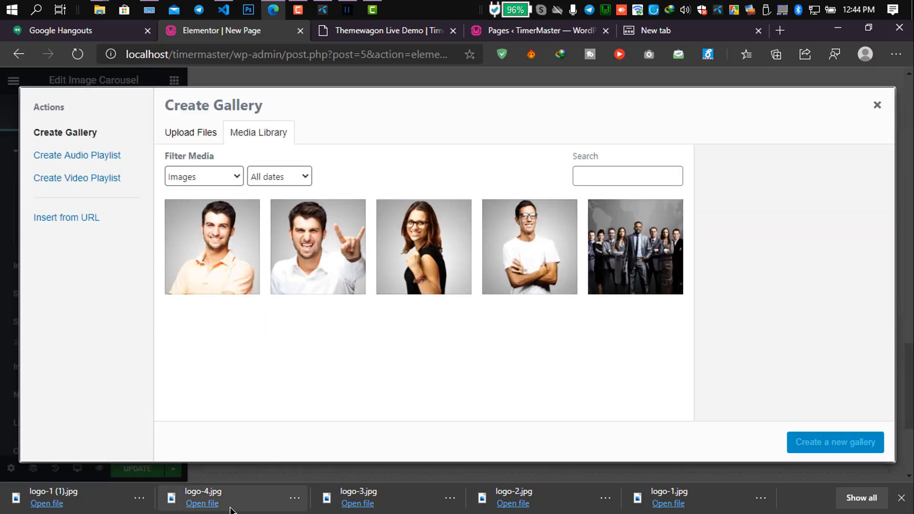
drag(229, 502, 389, 408)
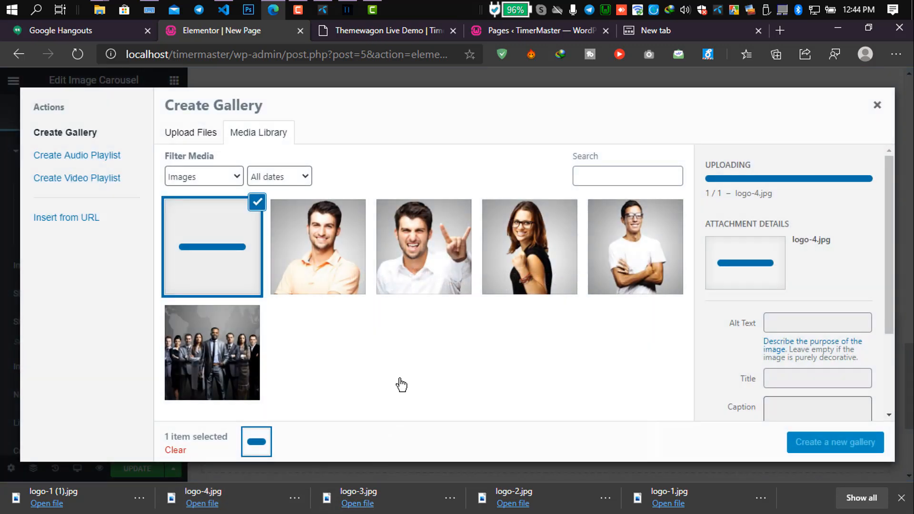
drag(350, 506, 415, 342)
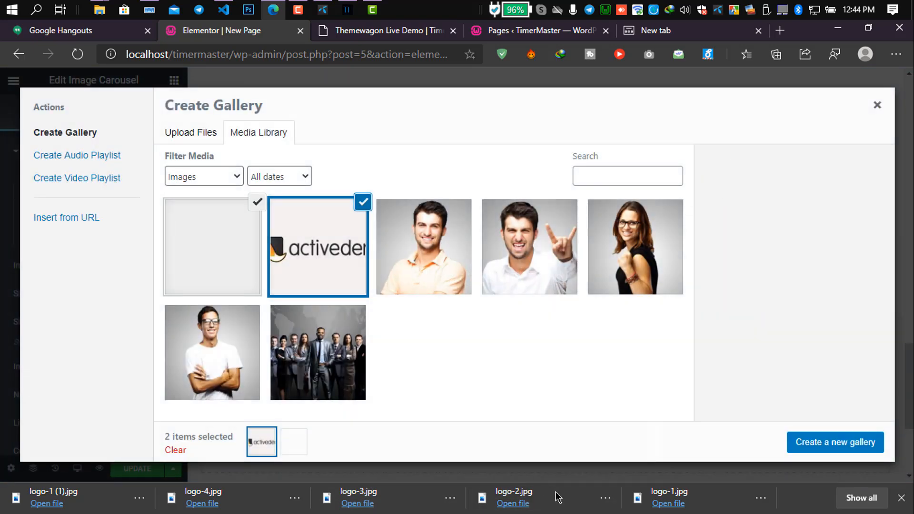
drag(558, 498, 515, 355)
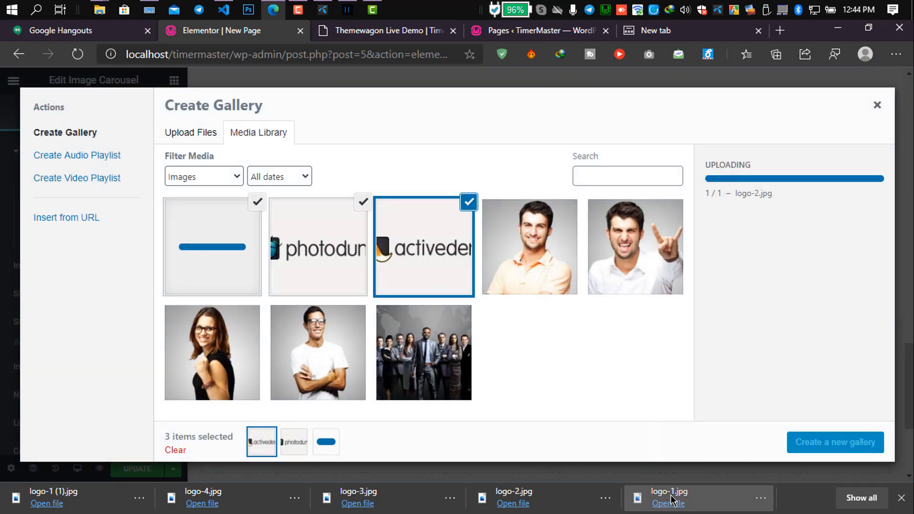
drag(656, 496, 643, 425)
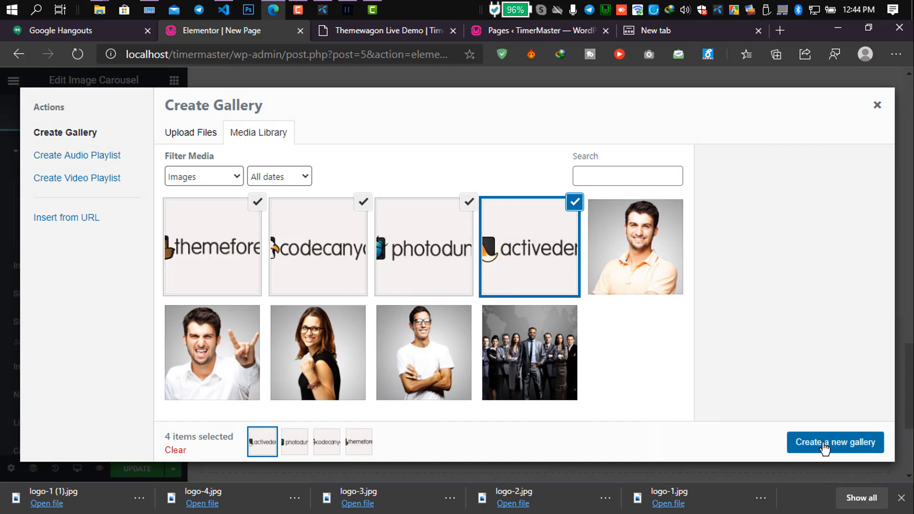
click(824, 445)
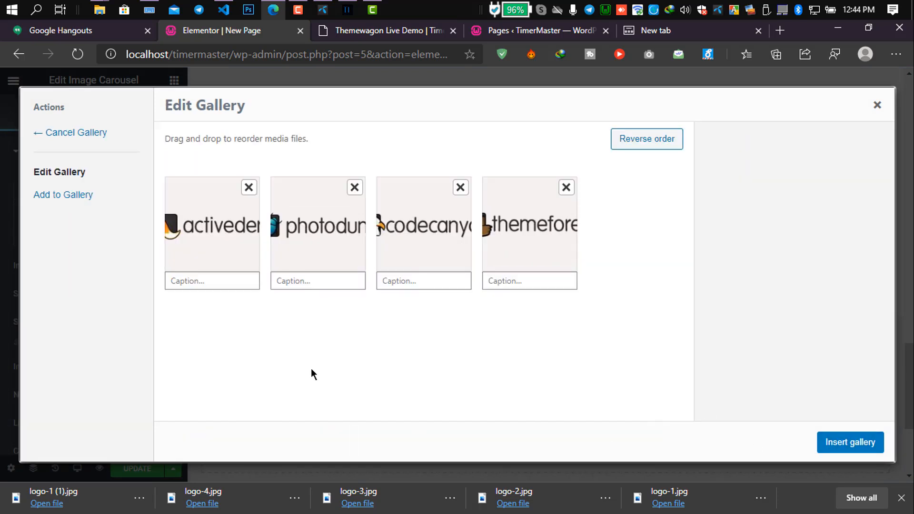
click(843, 442)
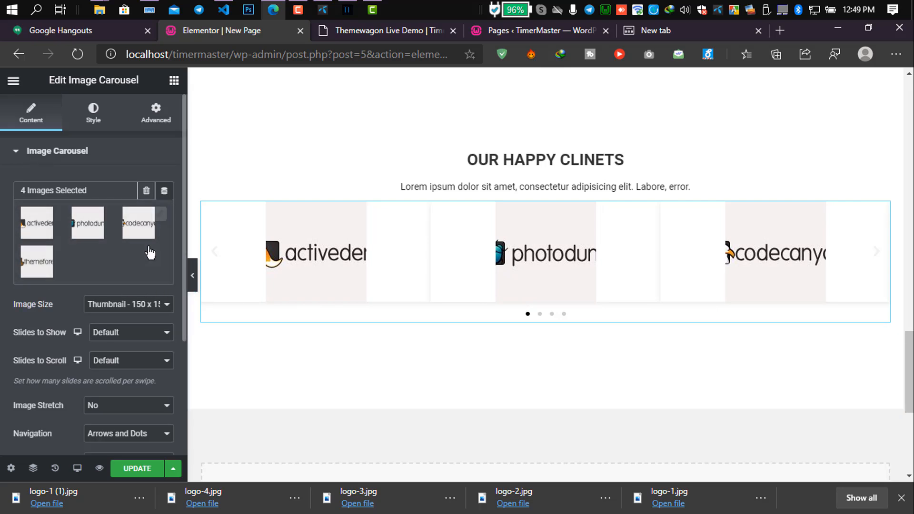
Step: Set the carousel's image size to Full and its slides to show to 6
click(113, 307)
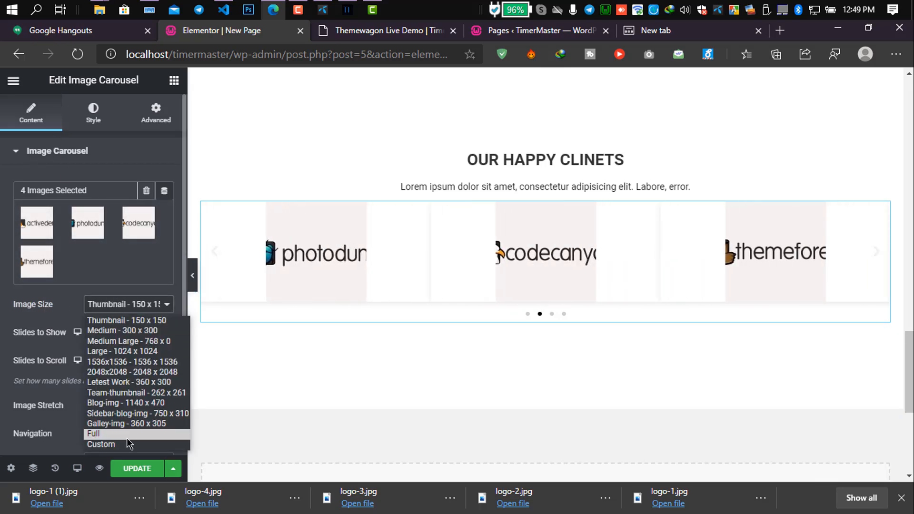
click(126, 435)
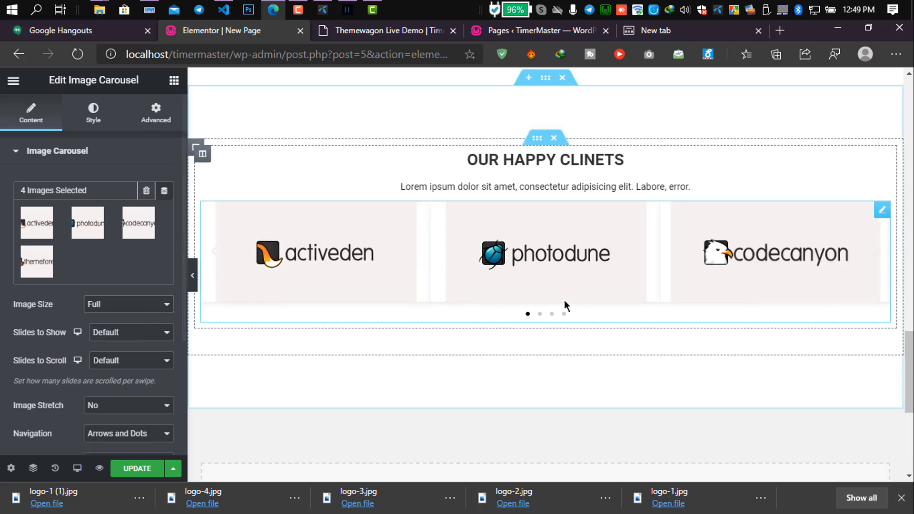
click(148, 332)
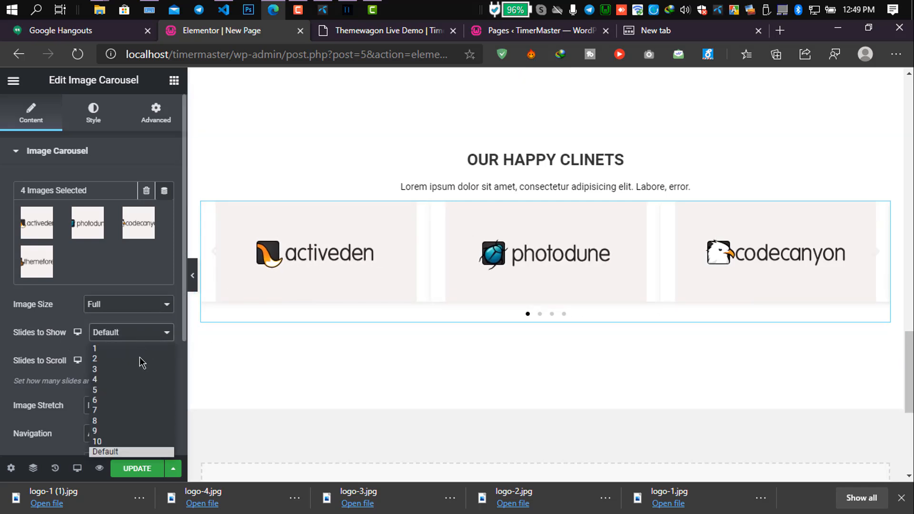
click(140, 400)
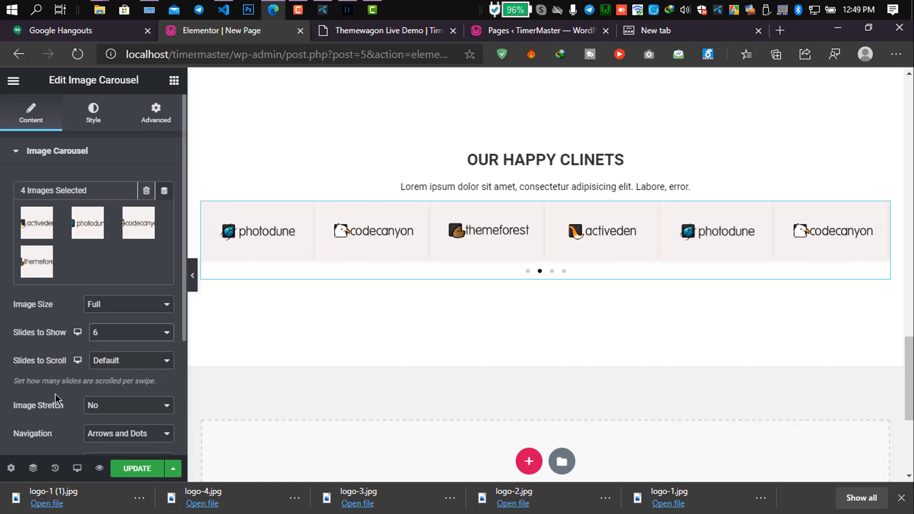
Step: Review the carousel's link, additional and navigation style options, and examine the client logo carousel on the Timer demo page
scroll(56, 399, down, 3)
click(137, 330)
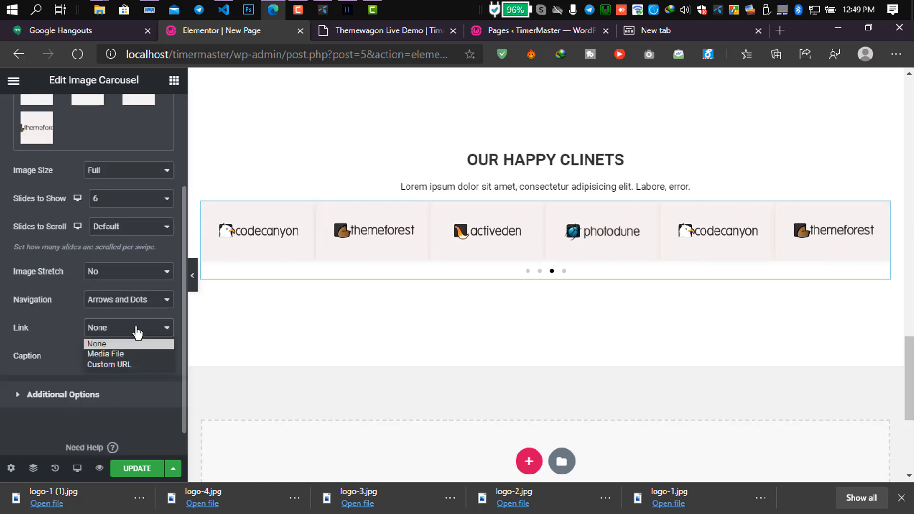
click(21, 347)
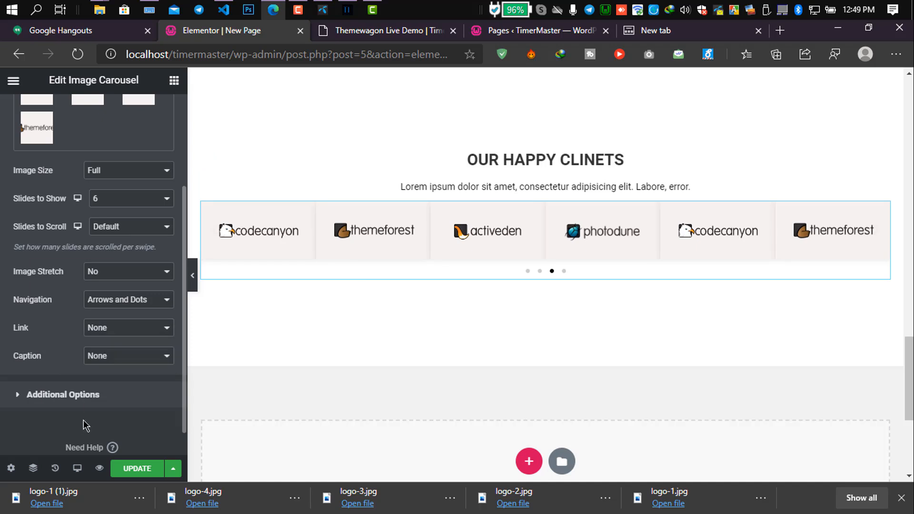
click(76, 396)
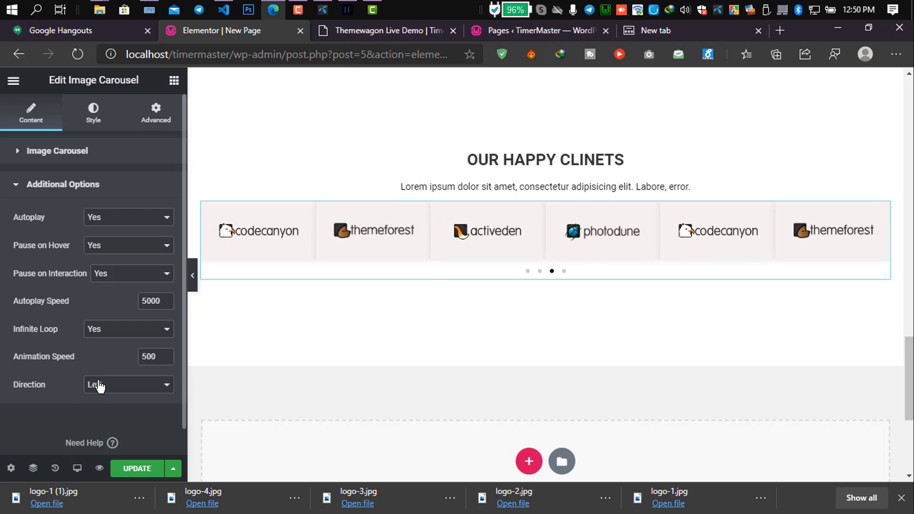
click(65, 185)
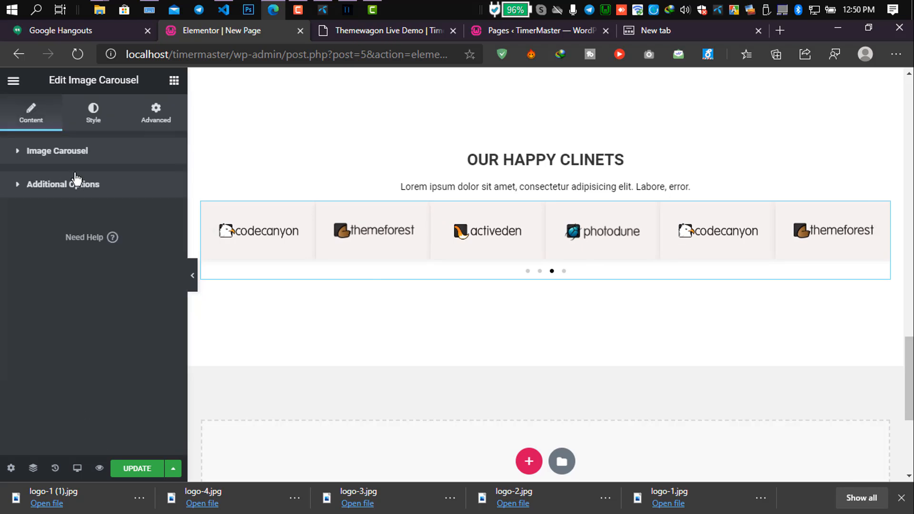
click(93, 114)
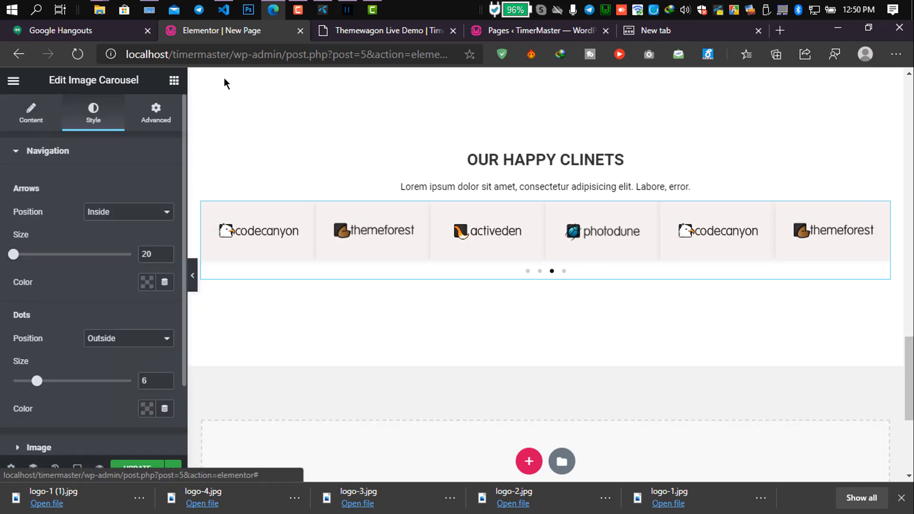
click(369, 32)
scroll(410, 260, down, 4)
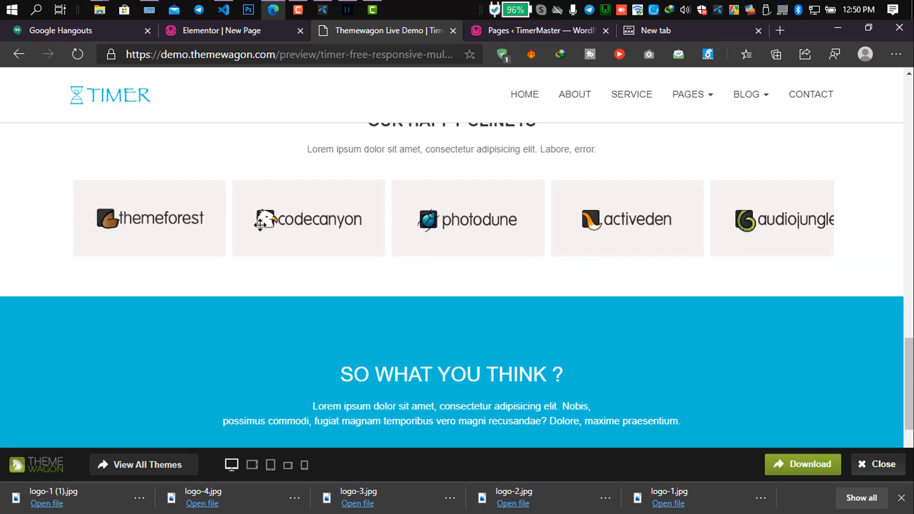
drag(463, 232, 45, 241)
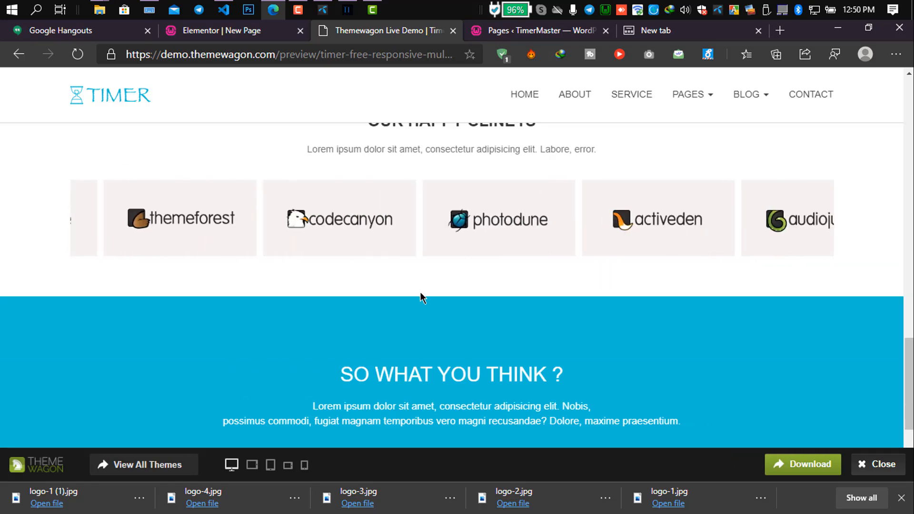
Step: Switch the carousel's image spacing to Custom in the Elementor editor and set it to 15
click(261, 30)
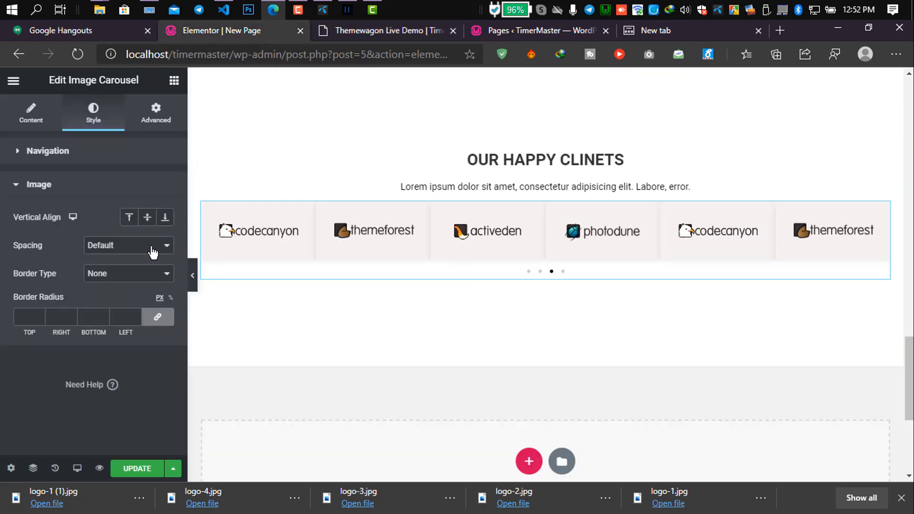
click(151, 253)
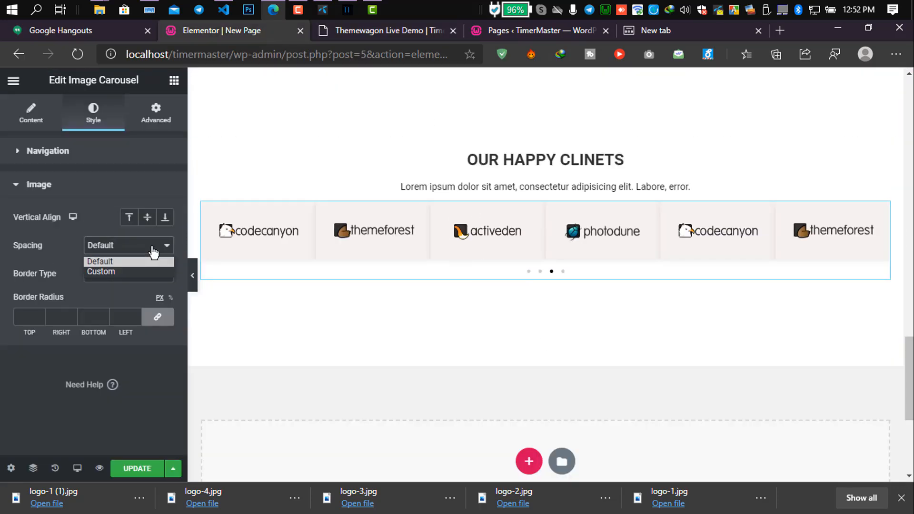
click(114, 272)
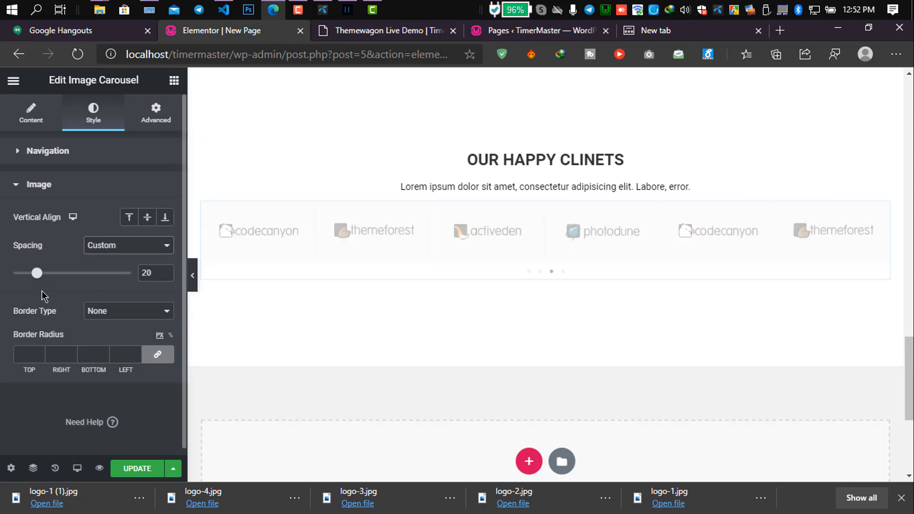
drag(38, 279, 29, 279)
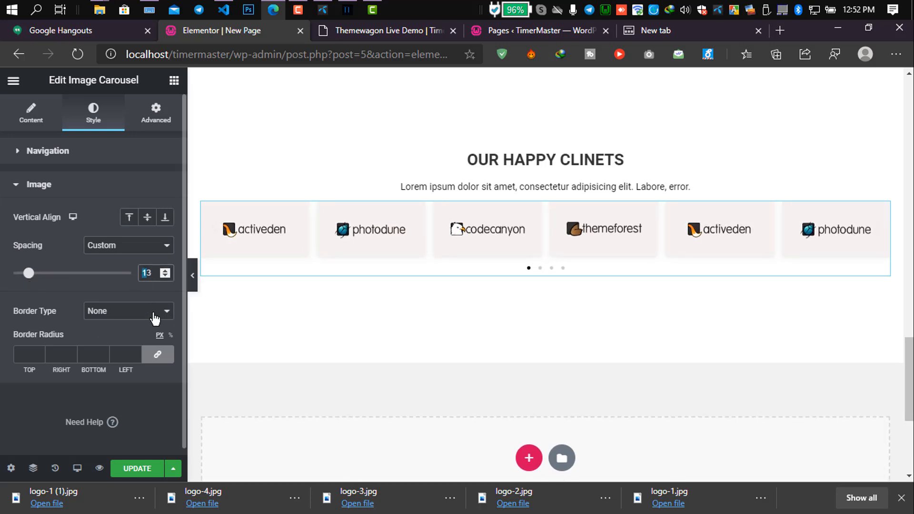
key(Up)
key(Up)
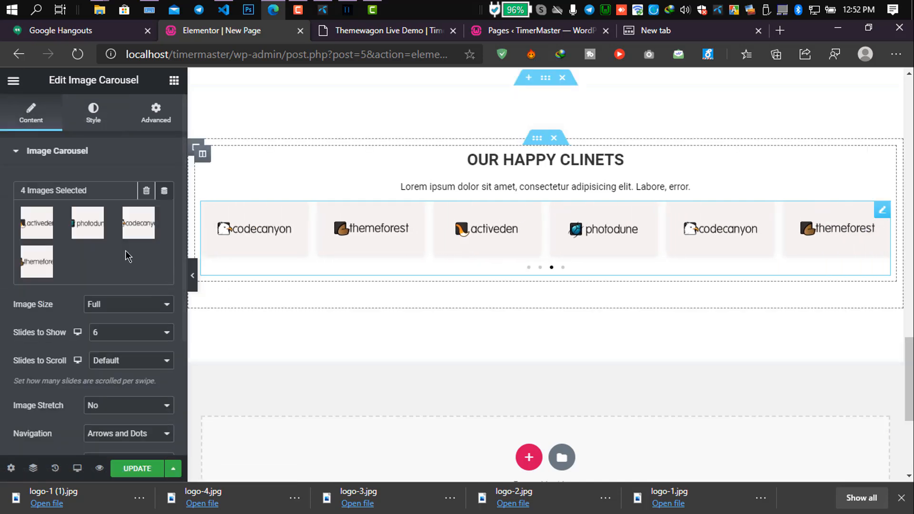
Step: Compare the carousel with the demo page, set its slides to show to 5, and preview the page without the editing interface
click(387, 35)
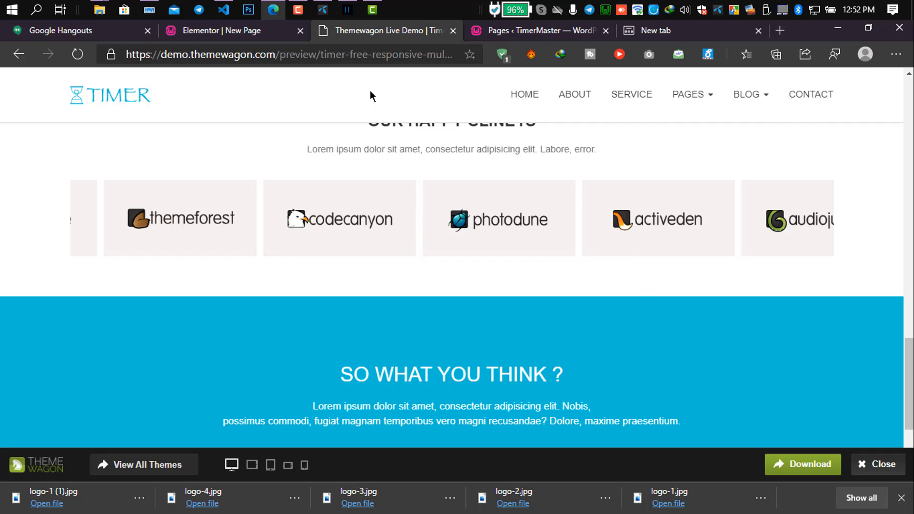
click(242, 30)
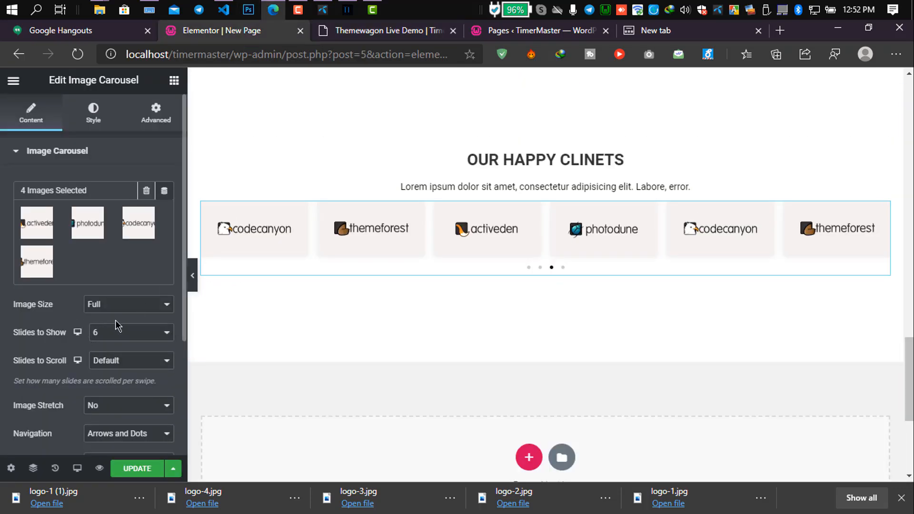
click(117, 335)
click(114, 393)
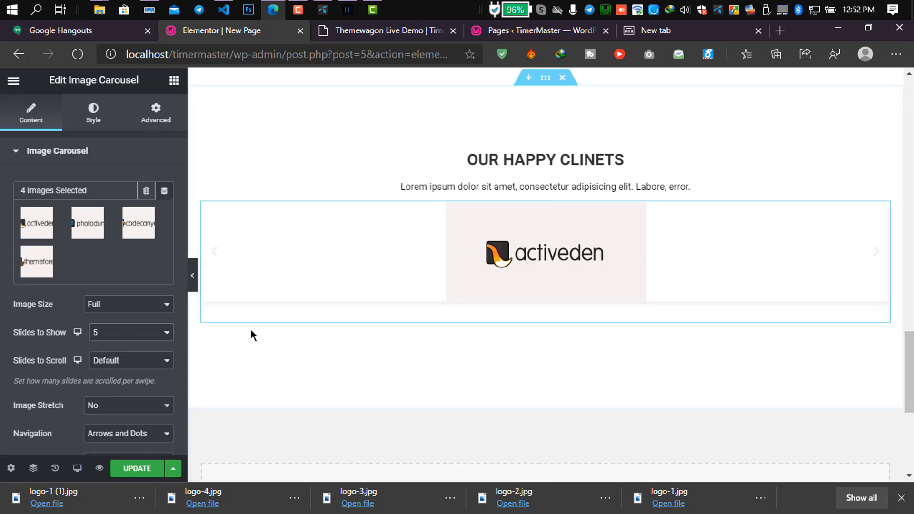
key(ctrl+p)
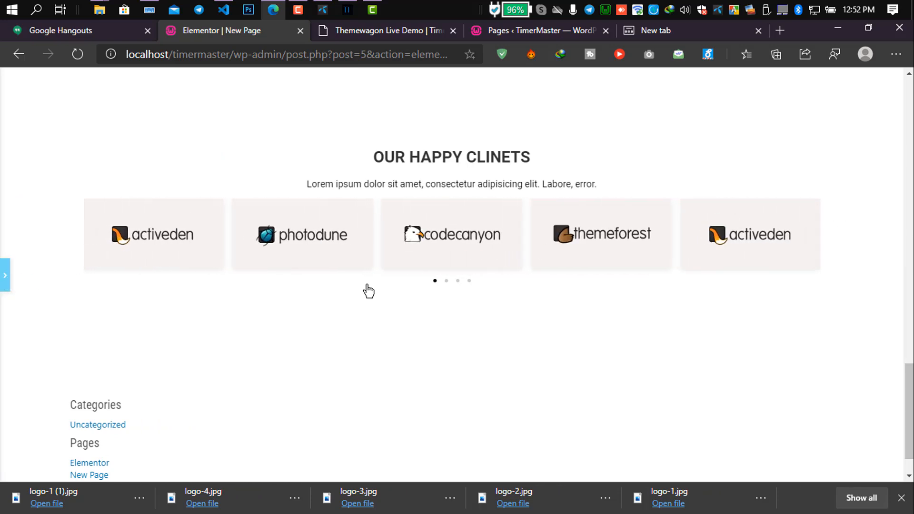
key(ctrl+p)
scroll(129, 381, down, 3)
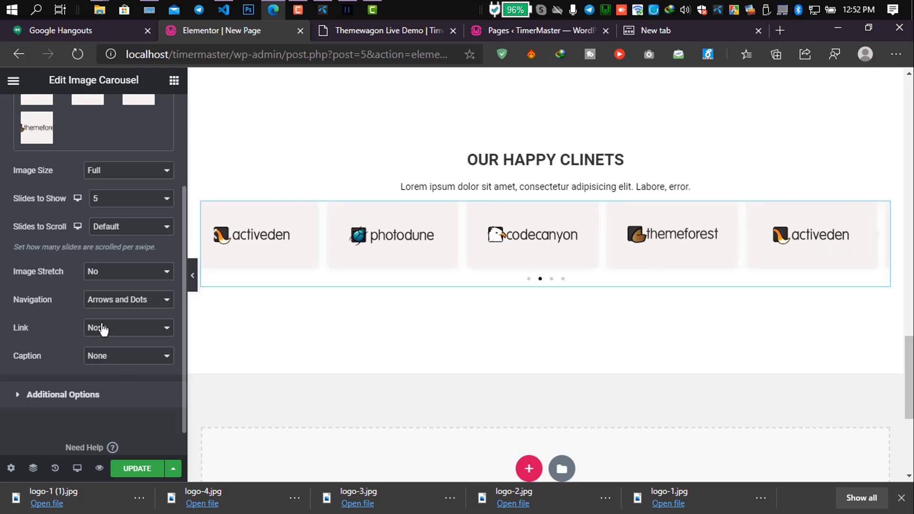
Step: Set the image carousel's navigation to None
click(129, 300)
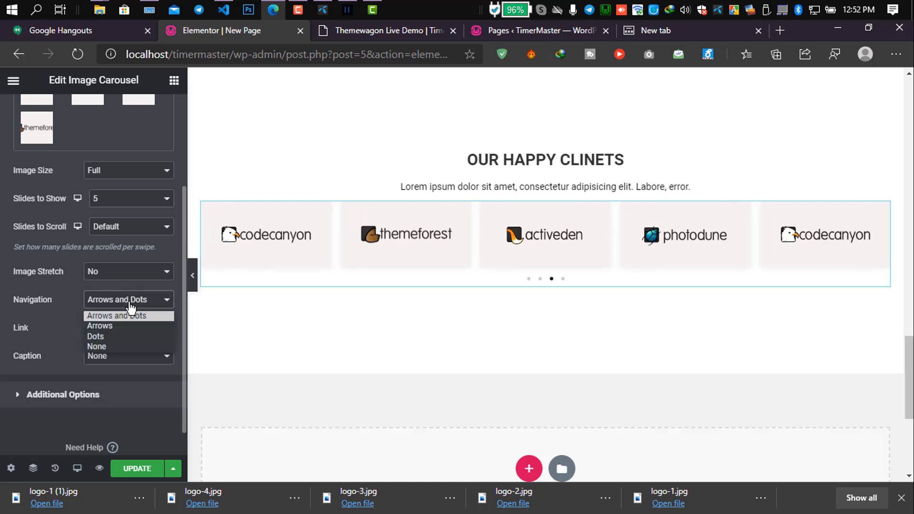
click(127, 348)
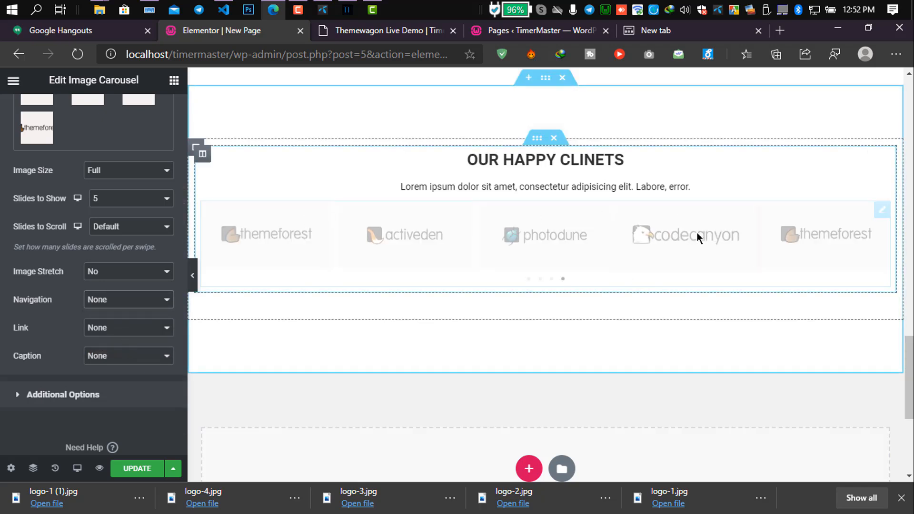
click(119, 366)
click(45, 363)
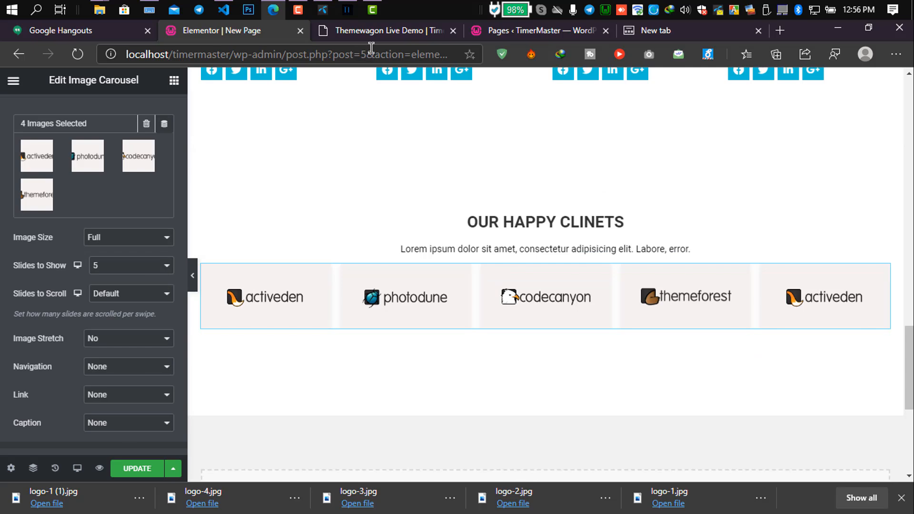
Step: Set the bottom margin of the text line under "OUR HAPPY CLINETS" to 30 px, using the demo page as reference
click(380, 33)
scroll(498, 160, up, 1)
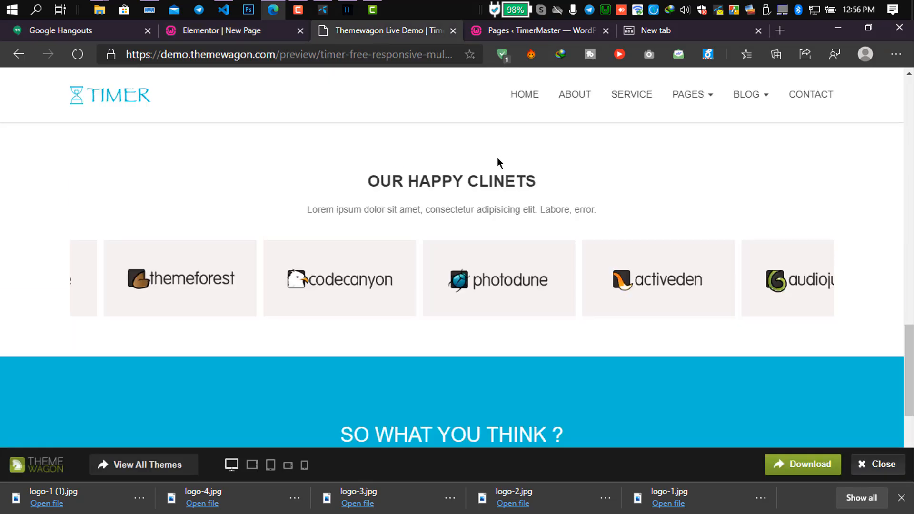
click(216, 30)
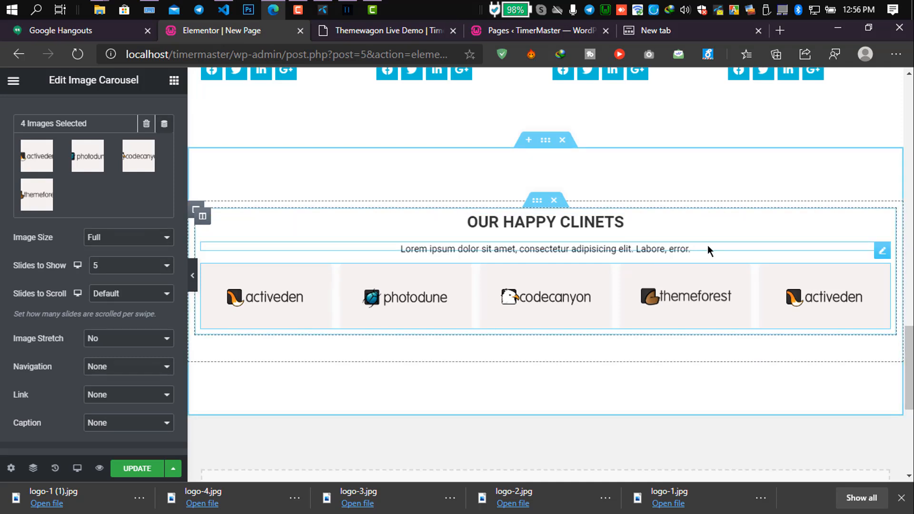
click(548, 248)
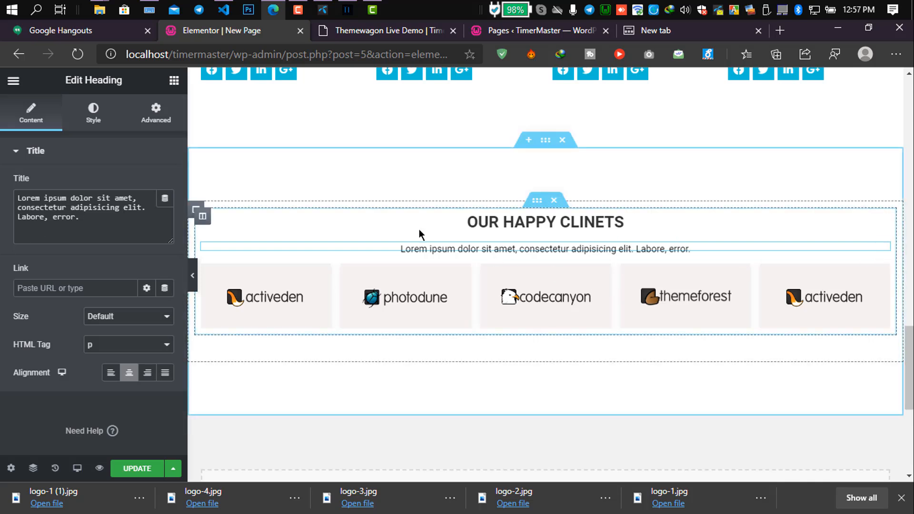
click(148, 117)
click(85, 207)
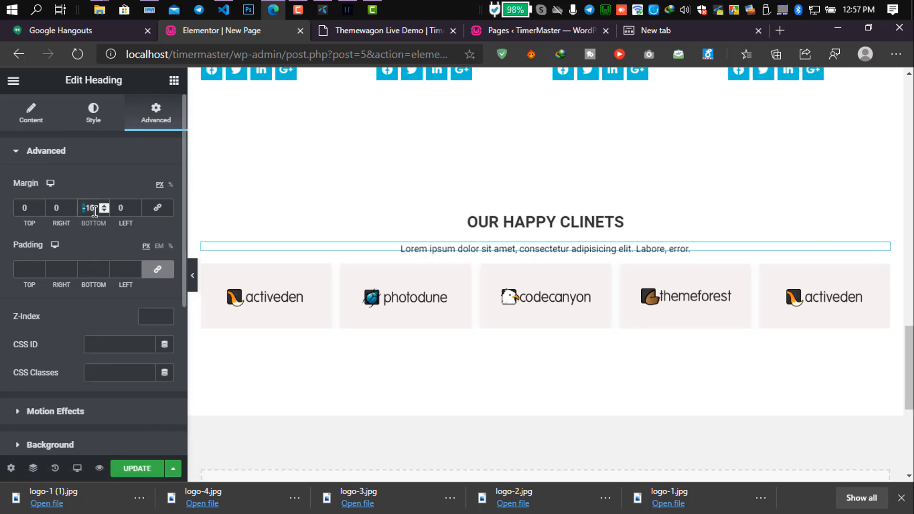
text(32)
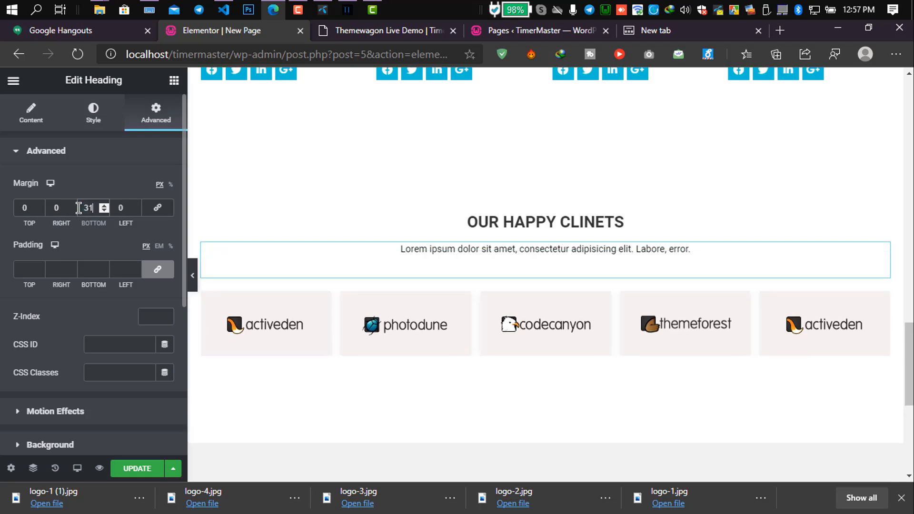
key(BackSpace)
text(0)
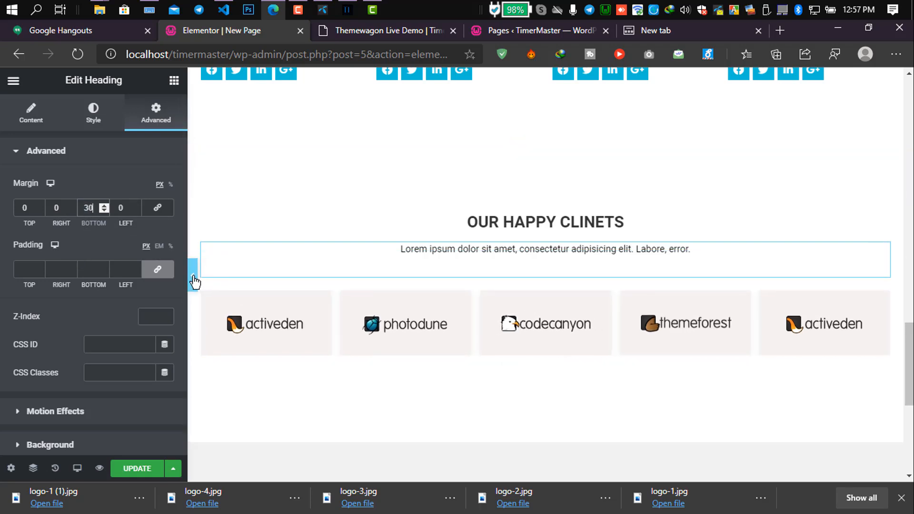
click(192, 275)
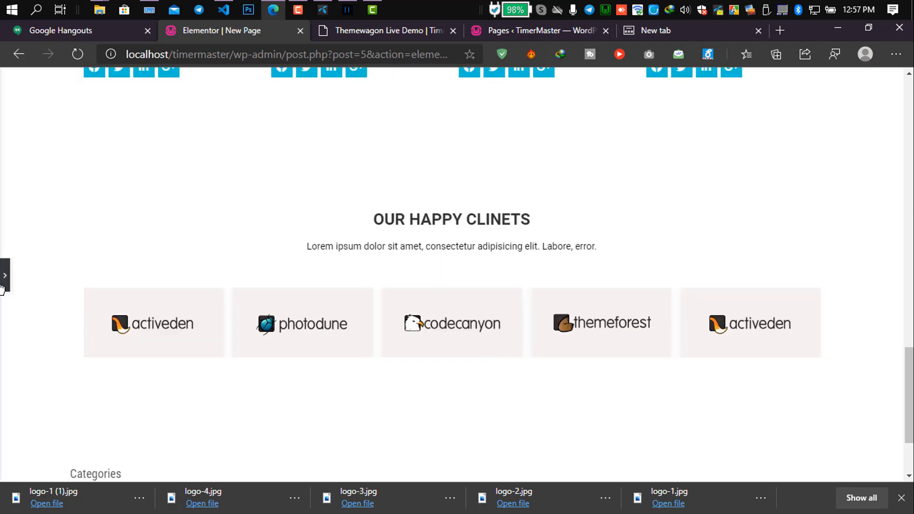
Step: Reduce the text line's bottom margin to 25 px and preview the section without the editing interface
click(3, 280)
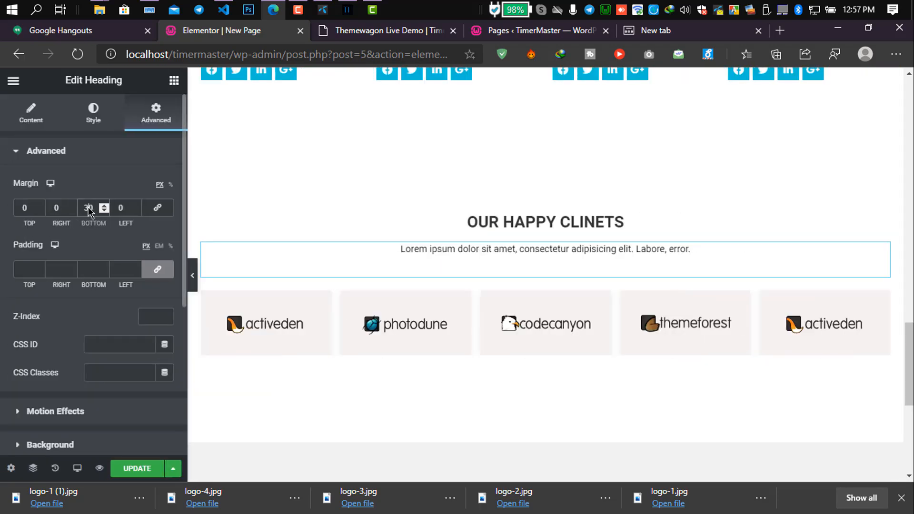
key(Down)
key(Down)
key(Down)
key(Down)
key(Down)
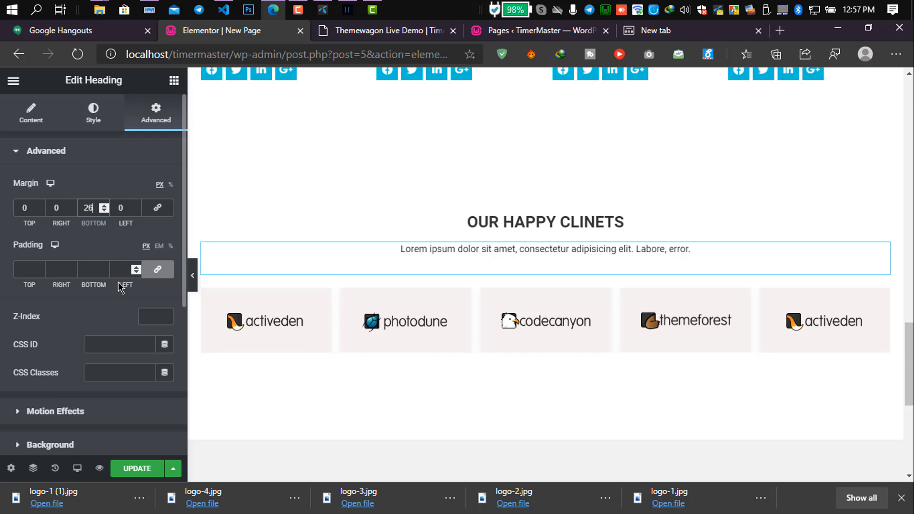
click(193, 276)
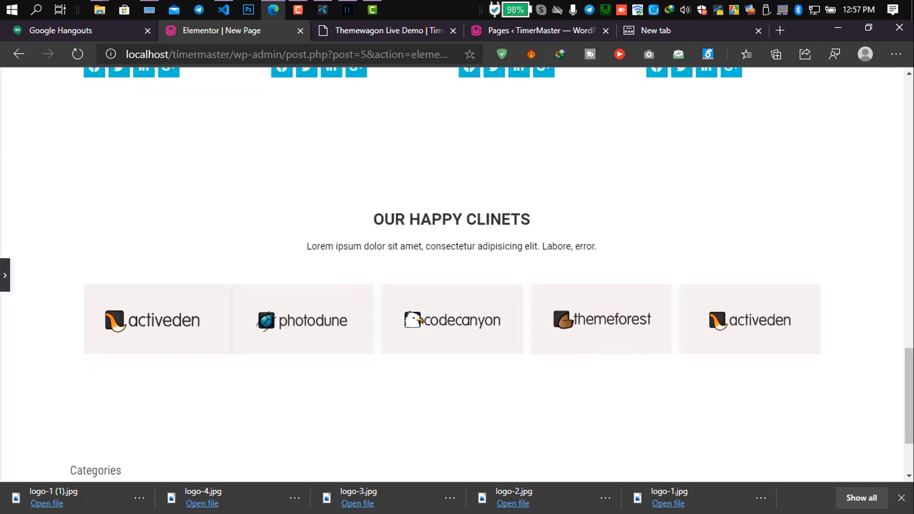
scroll(448, 472, down, 1)
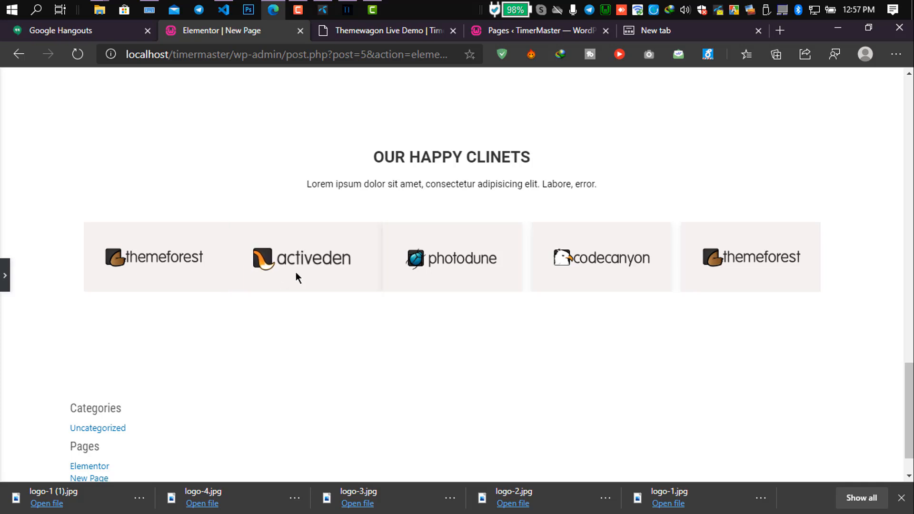
click(4, 275)
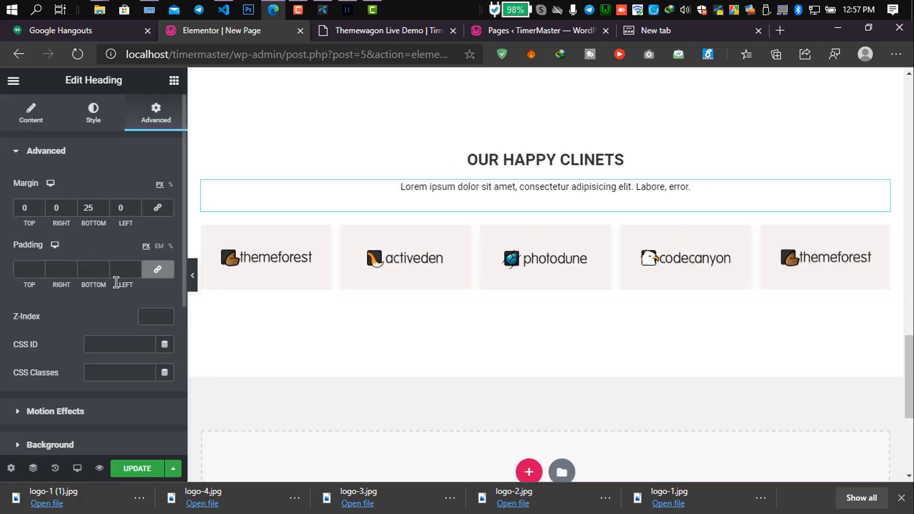
scroll(67, 338, down, 5)
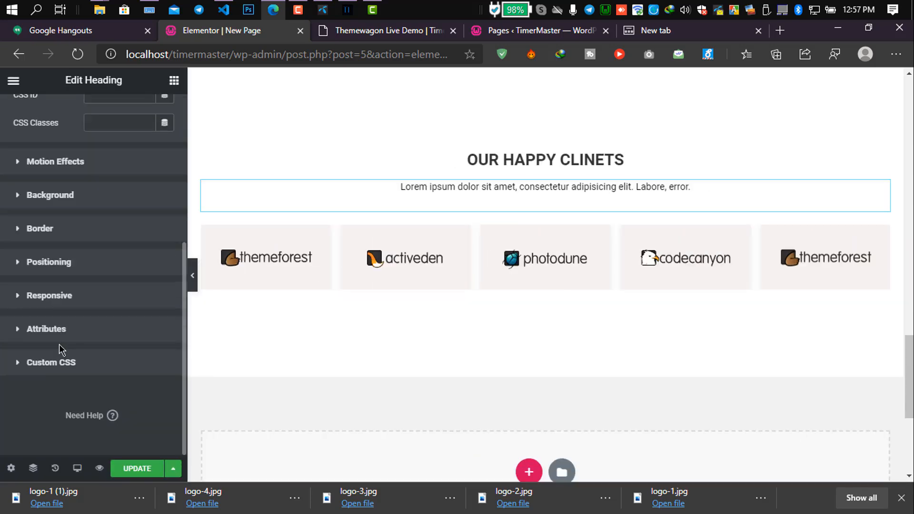
scroll(59, 350, up, 5)
click(36, 121)
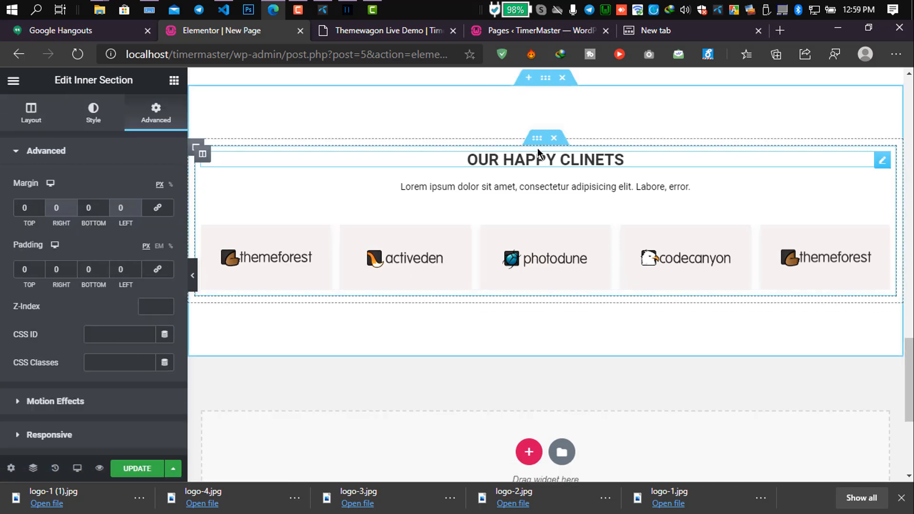
Step: Check the demo page's "SO WHAT YOU THINK ?" section and add a stretched one-column section below the client carousel
scroll(537, 282, down, 5)
scroll(518, 240, up, 1)
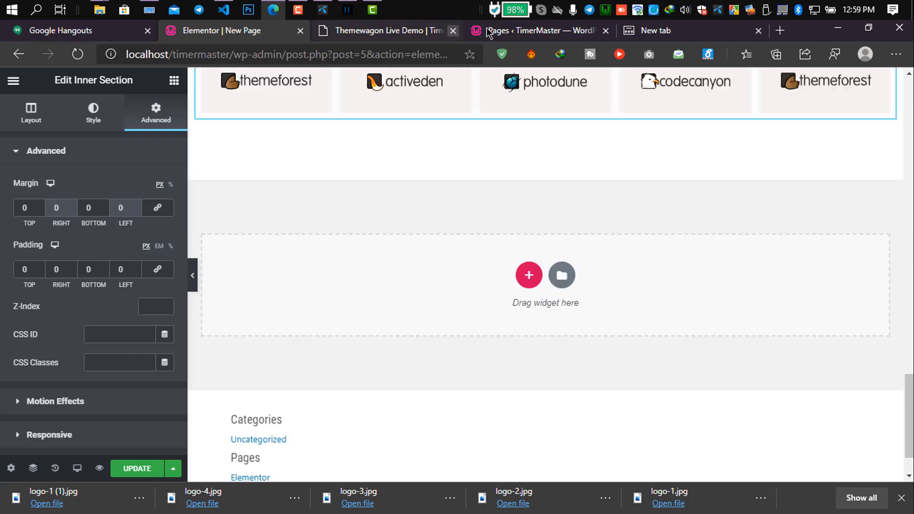
click(395, 31)
scroll(434, 303, down, 1)
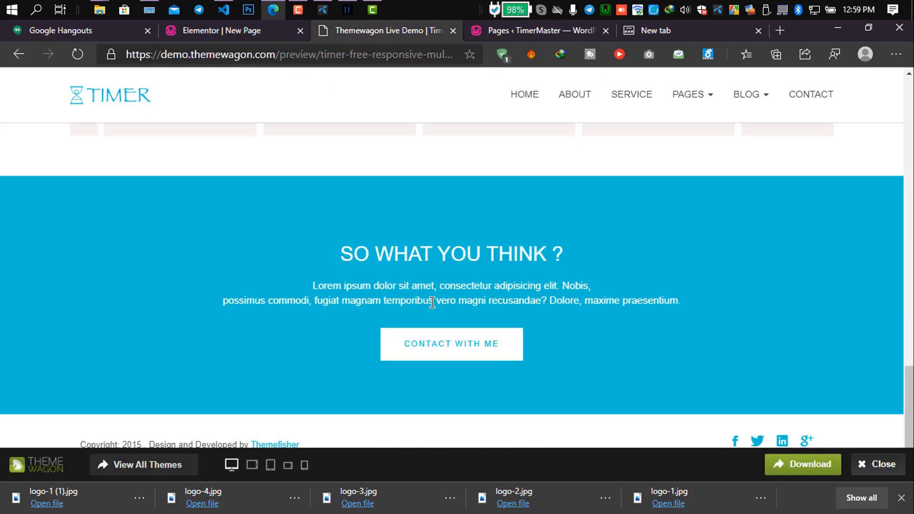
click(269, 30)
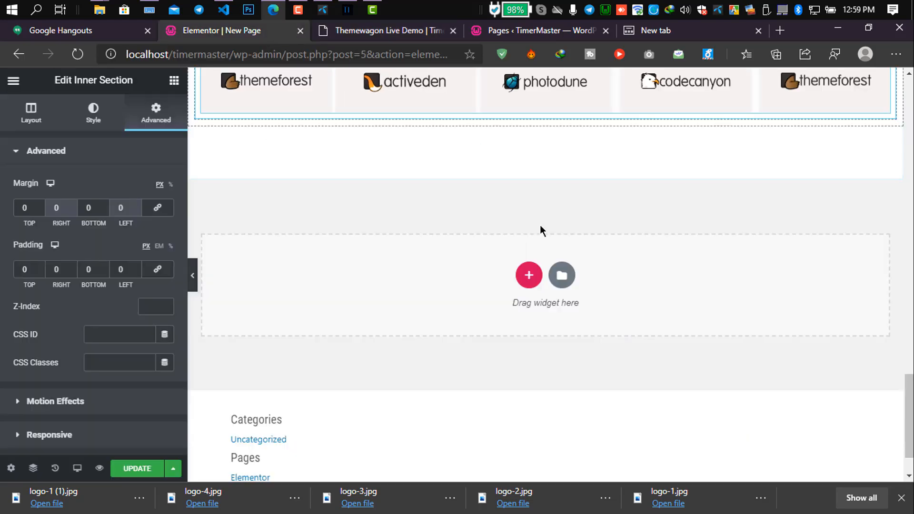
scroll(518, 255, up, 3)
click(528, 399)
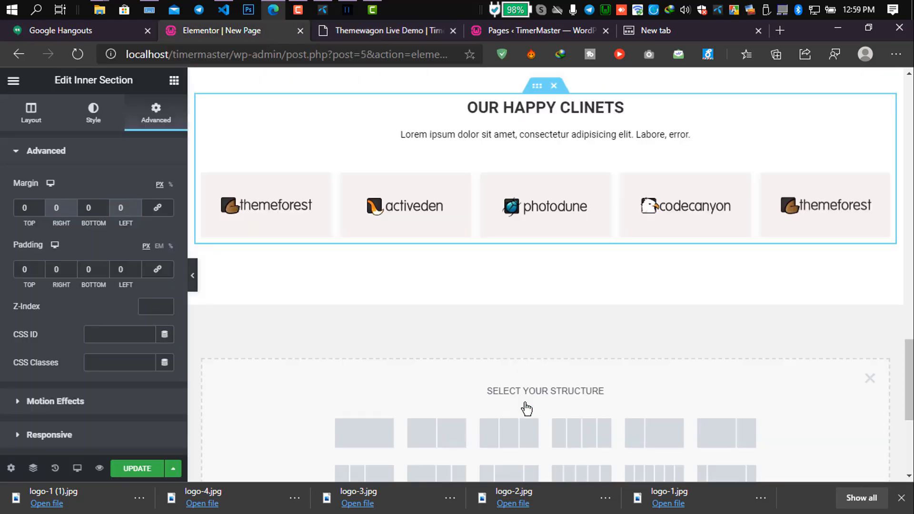
click(364, 430)
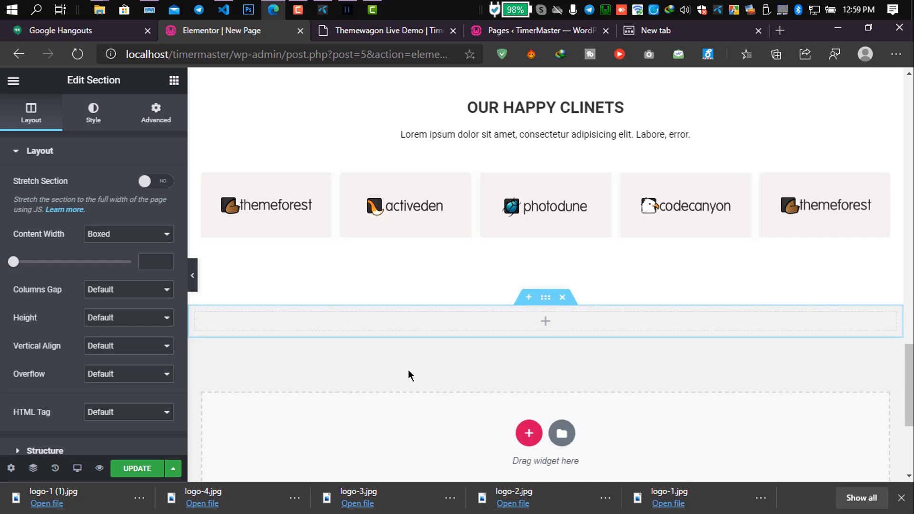
click(159, 181)
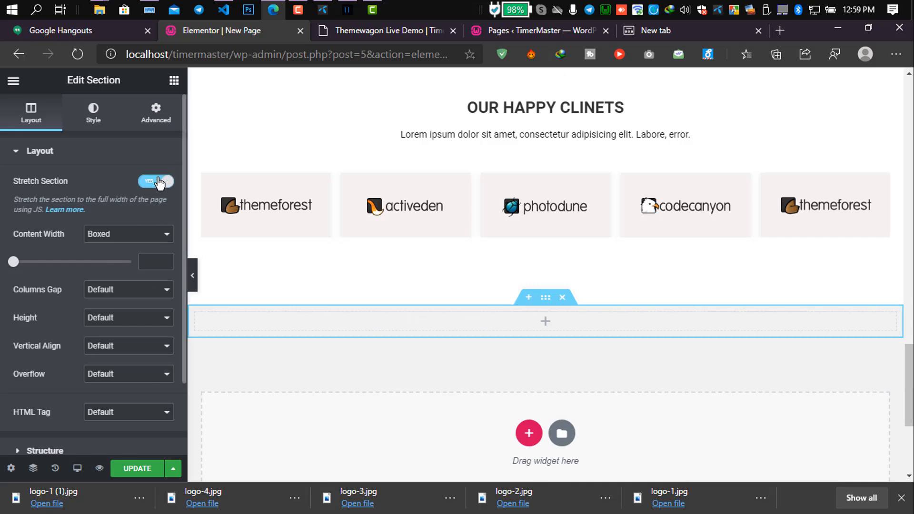
Step: Unlink the new section's padding values and set its top and bottom padding to 80 px
click(157, 125)
click(157, 269)
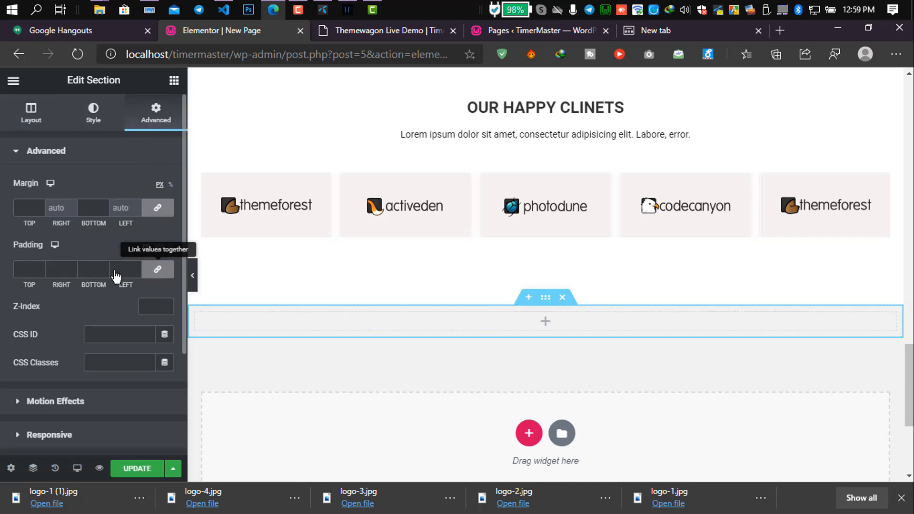
click(22, 270)
text(80)
click(89, 270)
text(80)
scroll(586, 350, down, 4)
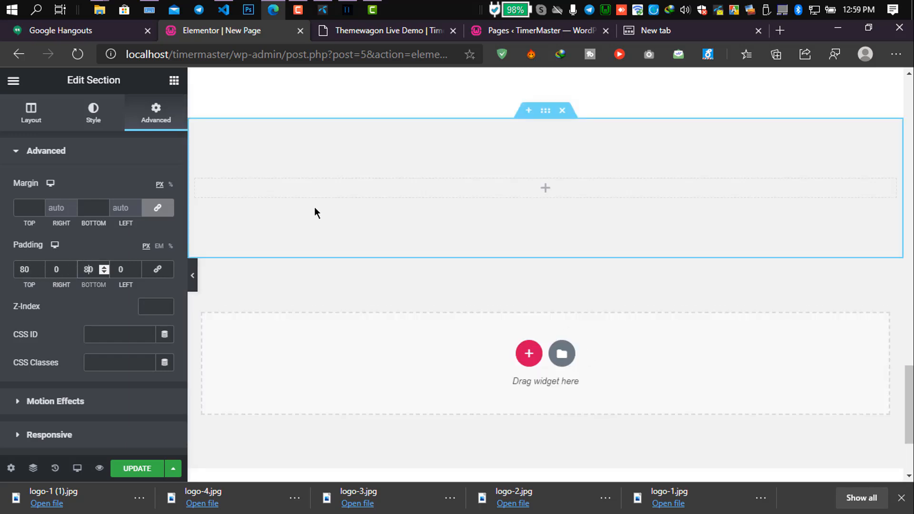
Step: Review the demo section's heading, paragraph and button, and add a centred Heading widget to the new section
click(410, 30)
drag(342, 253, 549, 252)
drag(314, 287, 660, 311)
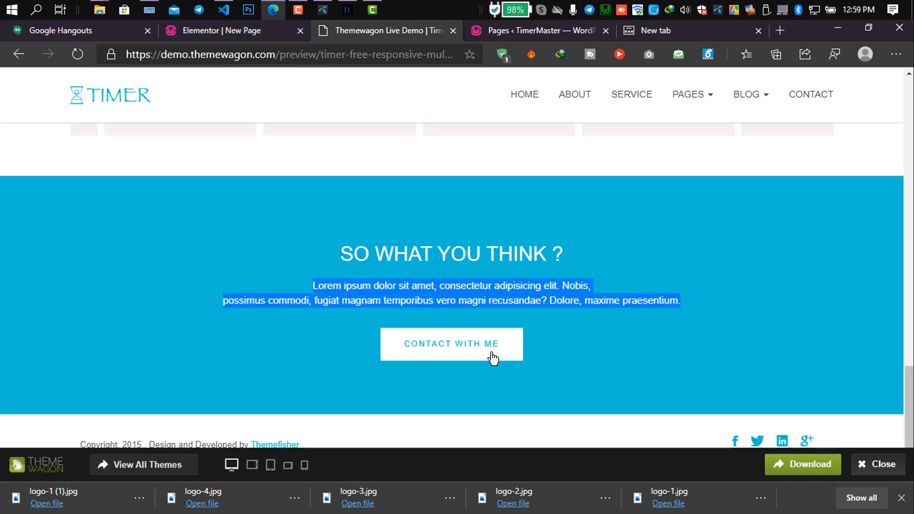
click(245, 34)
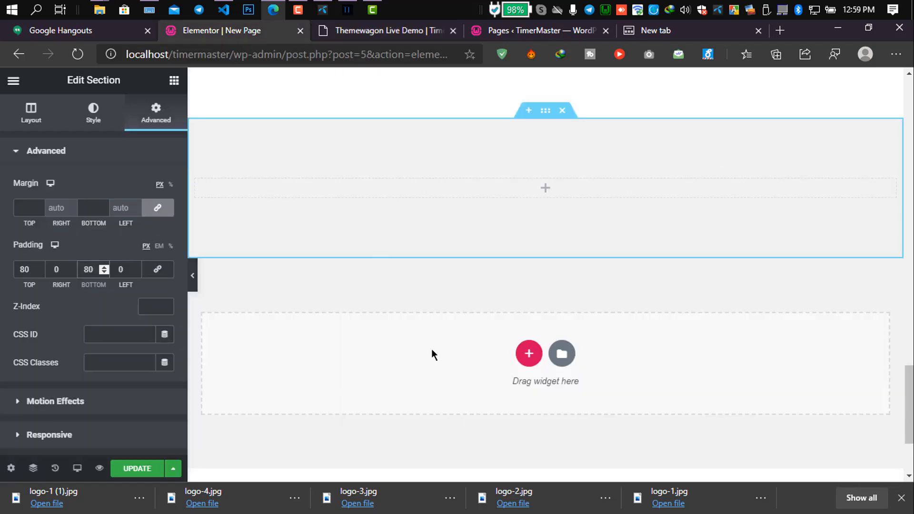
click(166, 81)
drag(139, 208, 527, 191)
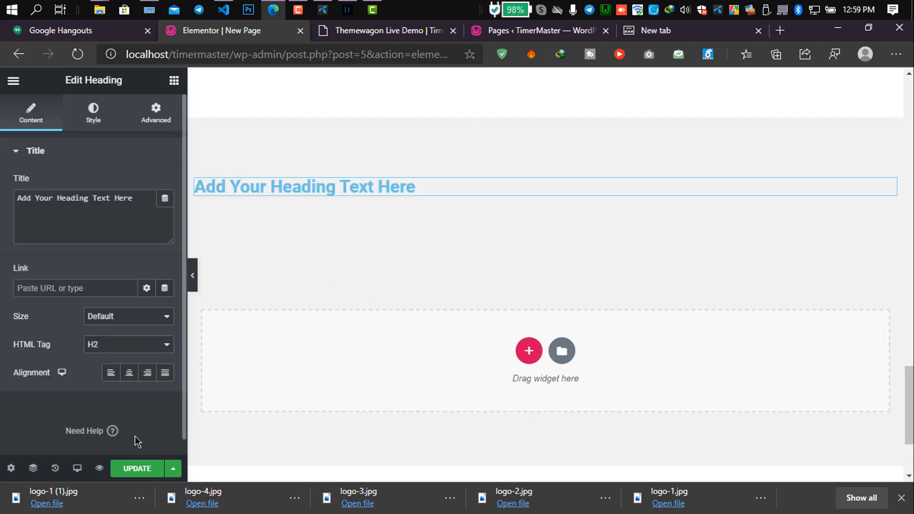
click(129, 374)
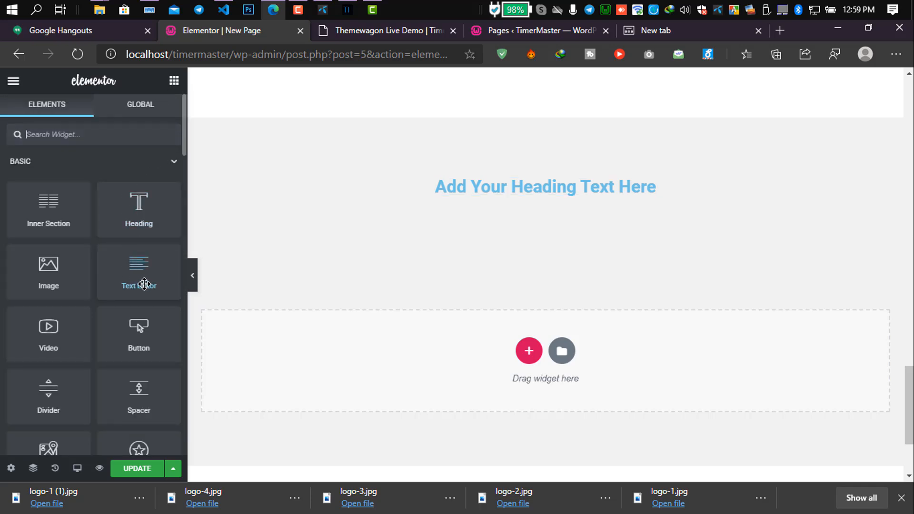
Step: Add a second centred Heading widget under the first and switch its HTML tag to one with smaller text
drag(264, 271, 541, 190)
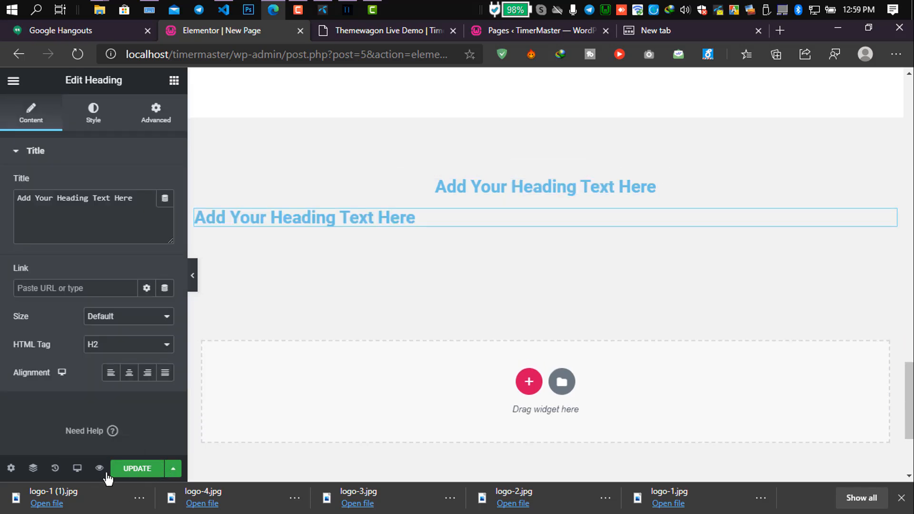
click(129, 374)
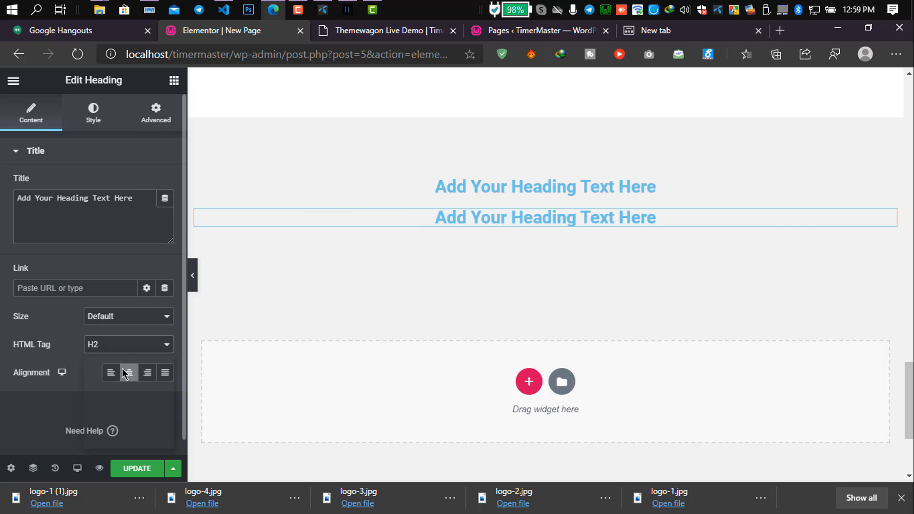
click(116, 444)
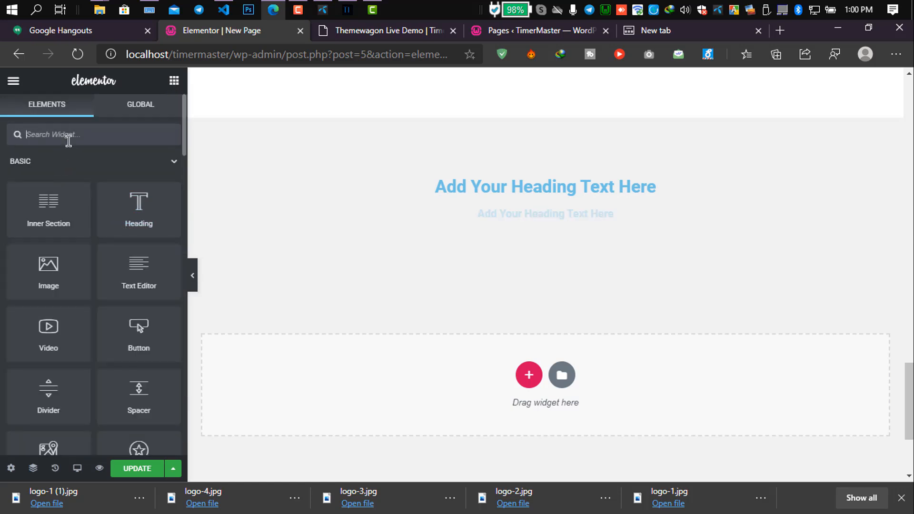
Step: Search for the Button widget, place it below the two headings and centre it
text(bu)
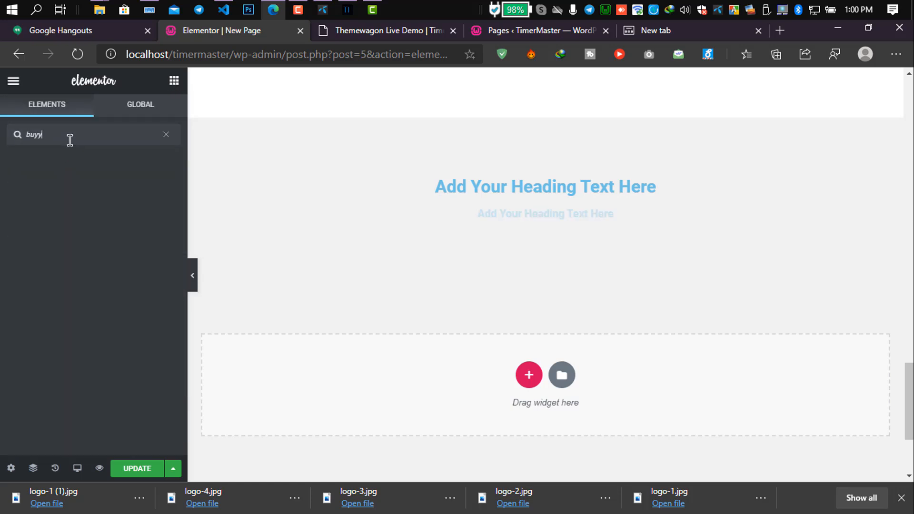
drag(48, 186, 548, 225)
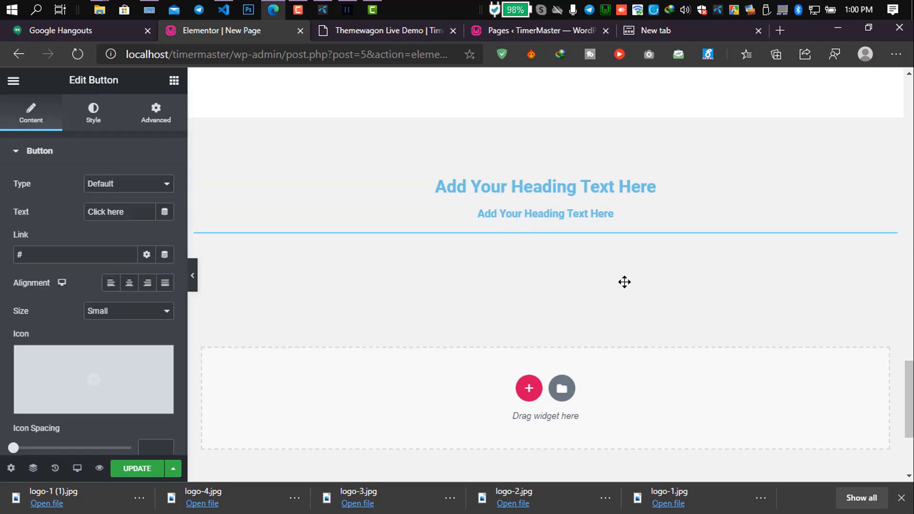
click(129, 283)
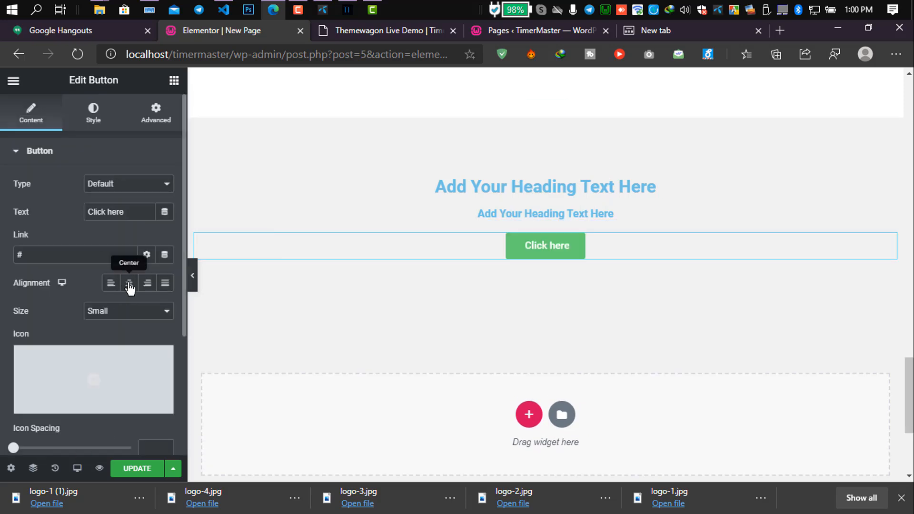
Step: Copy the demo section's heading "SO WHAT YOU THINK ?" and use it as the text of the new section's first heading
scroll(393, 281, up, 3)
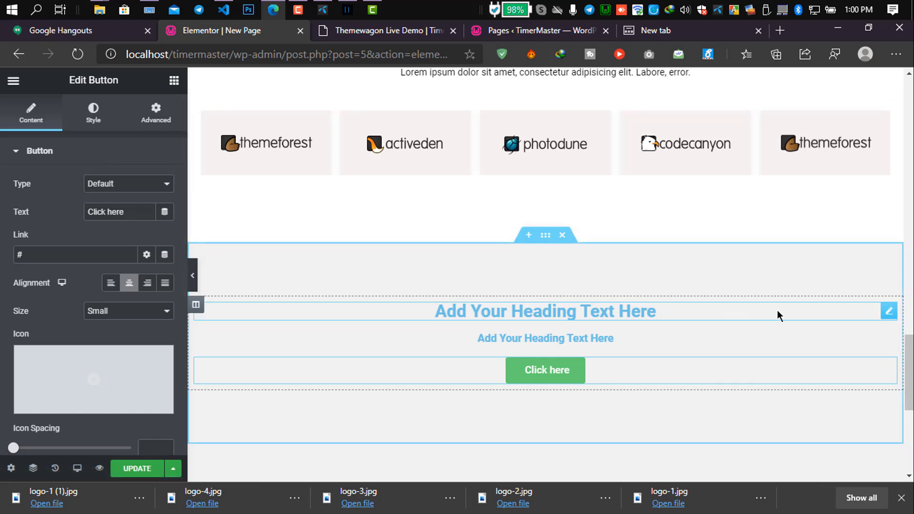
click(889, 311)
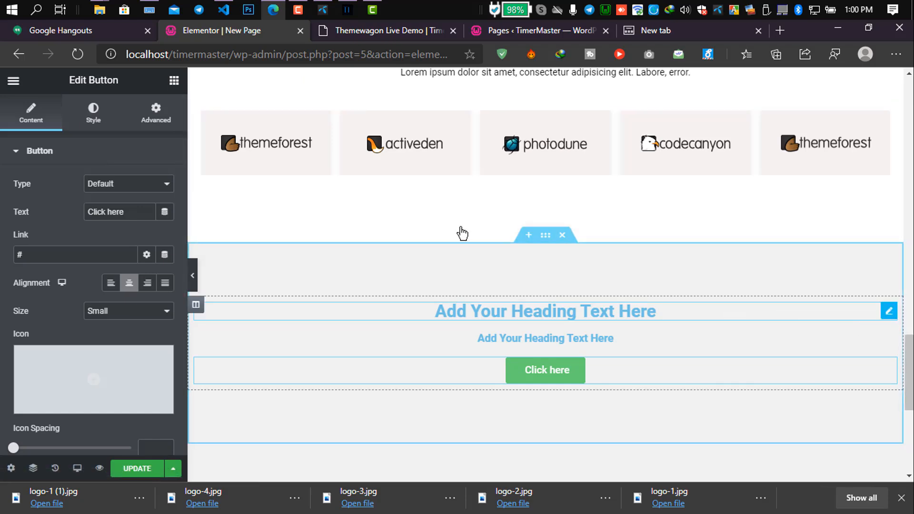
click(373, 33)
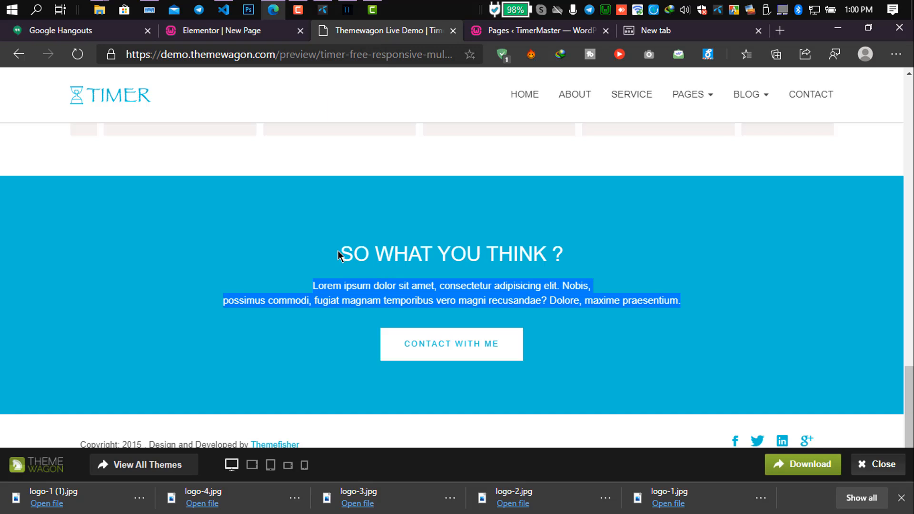
drag(338, 248, 638, 259)
key(ctrl+c)
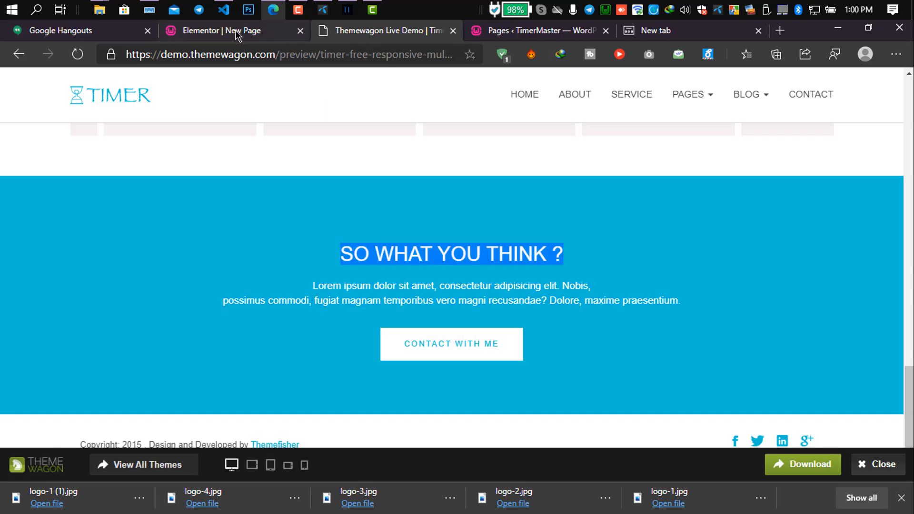
click(233, 31)
click(107, 229)
key(ctrl+a)
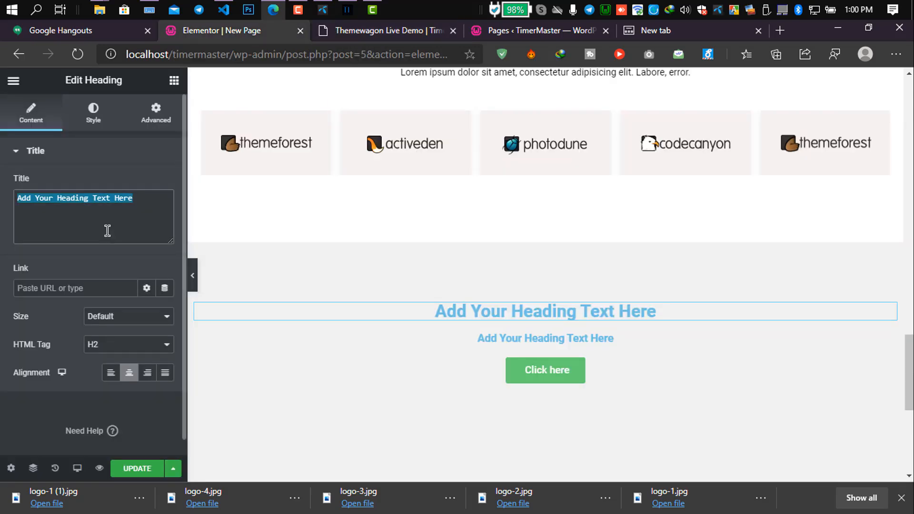
key(ctrl+v)
Step: Set the "SO WHAT YOU THINK ?" heading's text color to white (#FFFFFF) and compare it with the demo section
scroll(213, 269, down, 3)
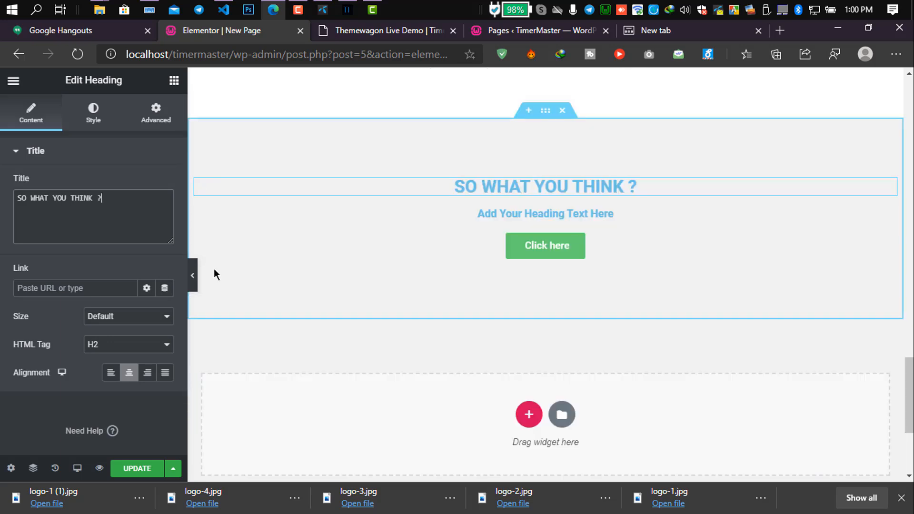
click(93, 120)
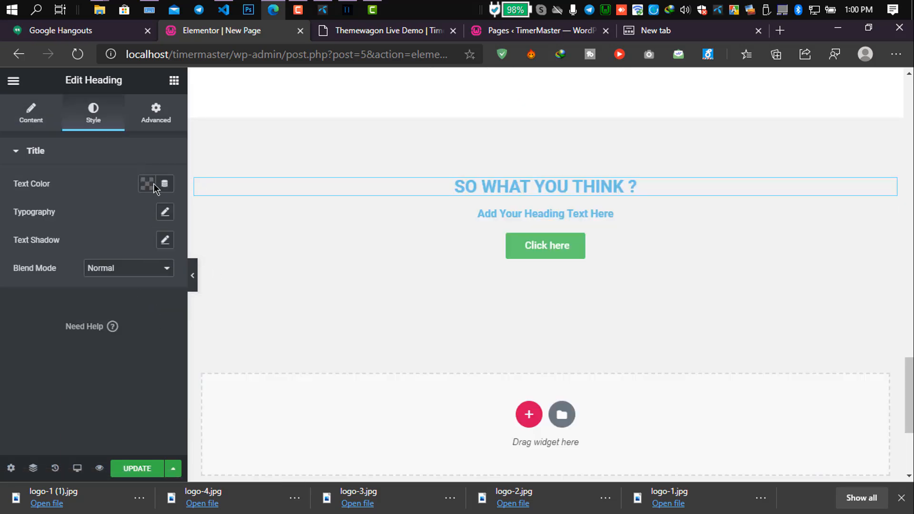
click(149, 184)
click(210, 221)
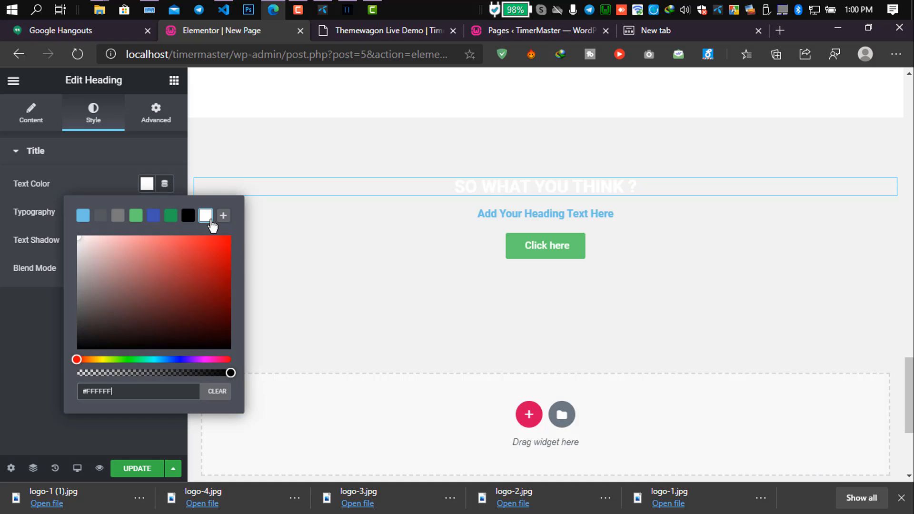
click(333, 31)
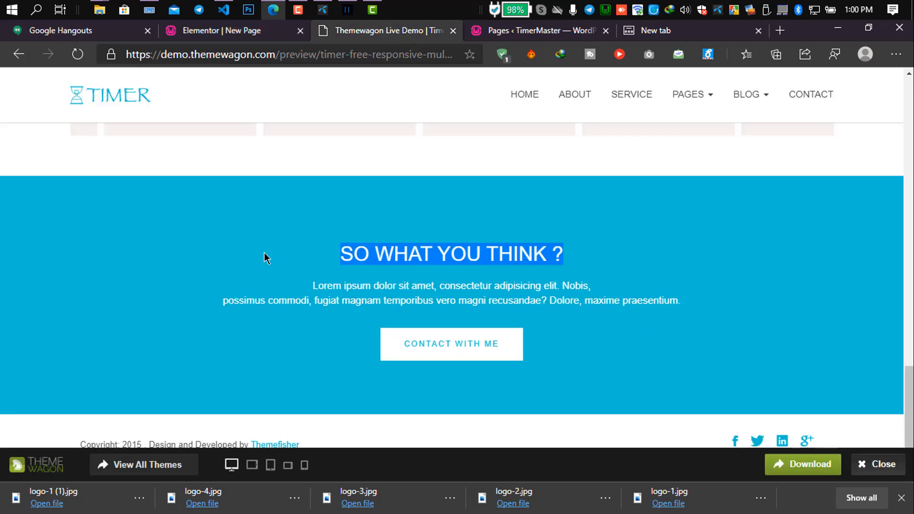
click(269, 31)
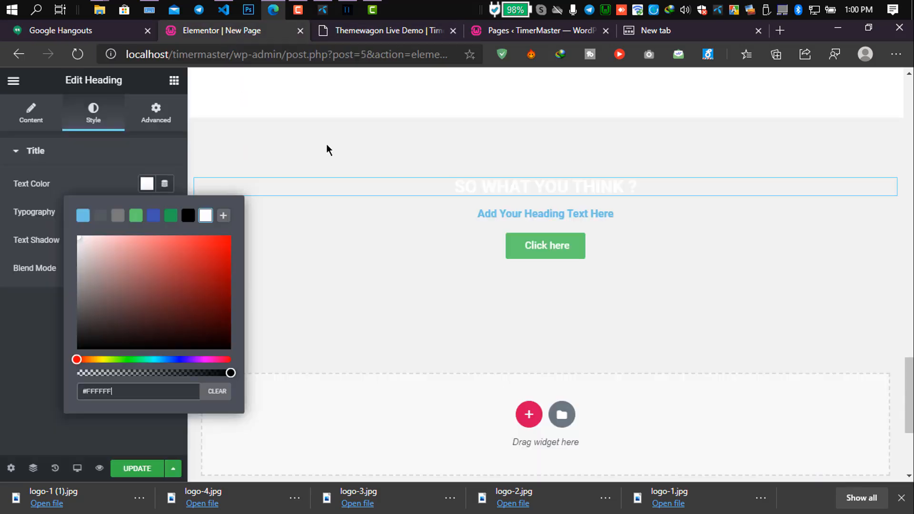
Step: Open the new section's settings, then inspect the demo's call-to-action section and select its CSS background color value
scroll(542, 162, up, 3)
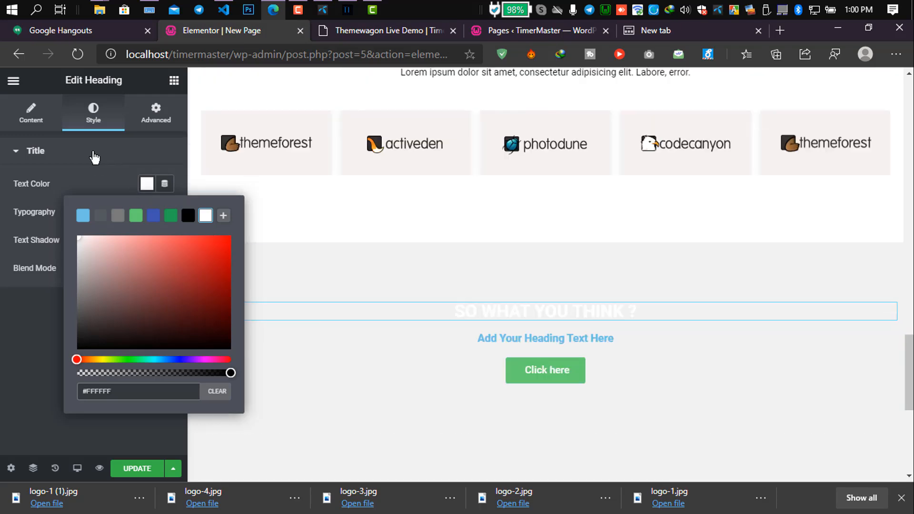
click(92, 152)
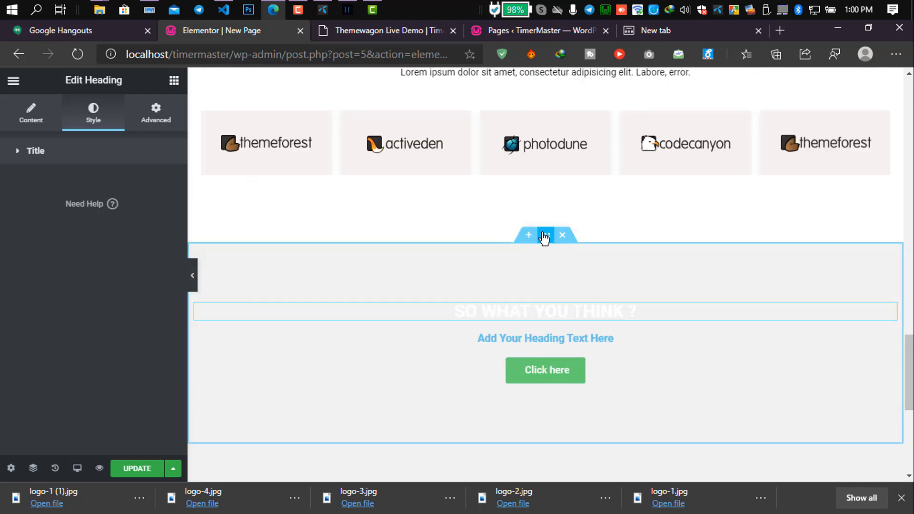
click(546, 236)
click(381, 31)
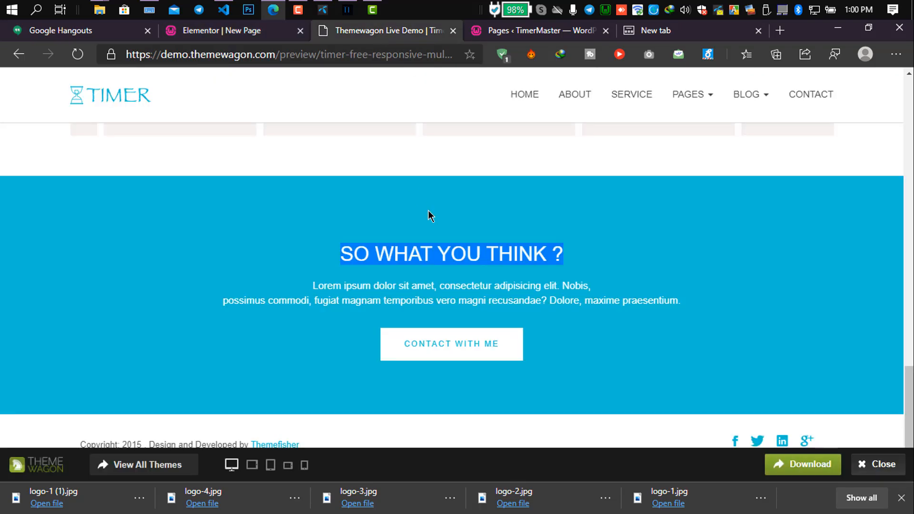
right_click(338, 205)
click(367, 406)
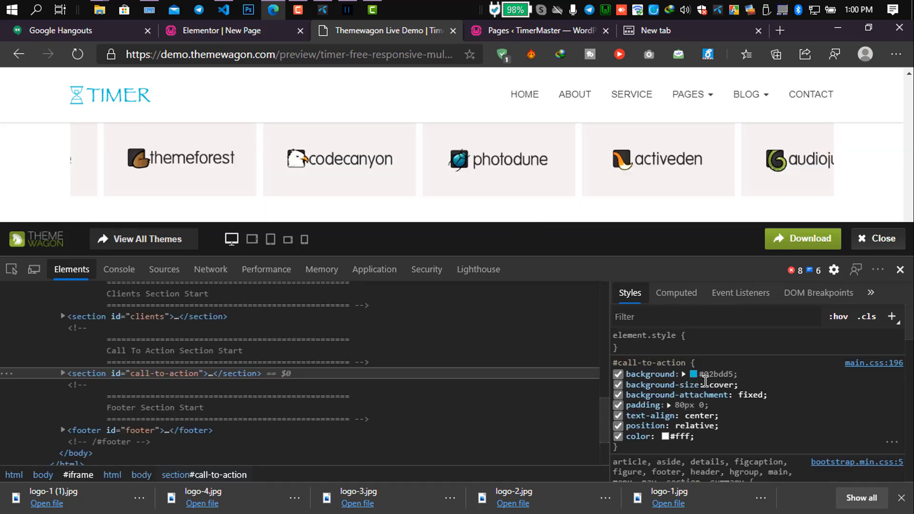
click(712, 375)
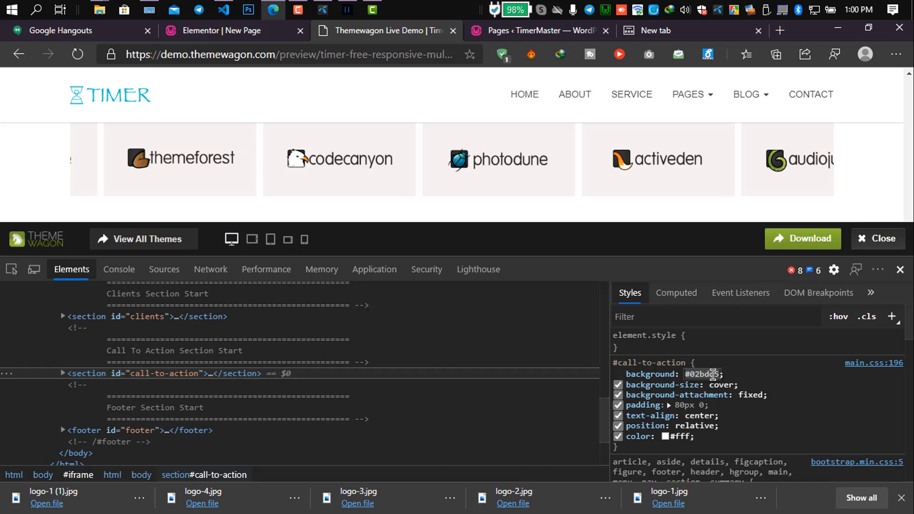
Step: Give the new section a classic background with the color #02bdd5 taken from the demo
click(238, 30)
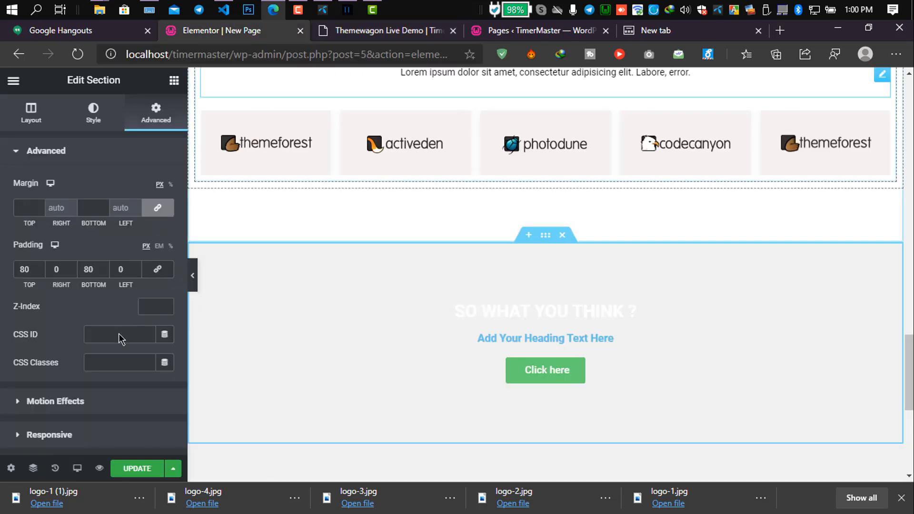
click(93, 117)
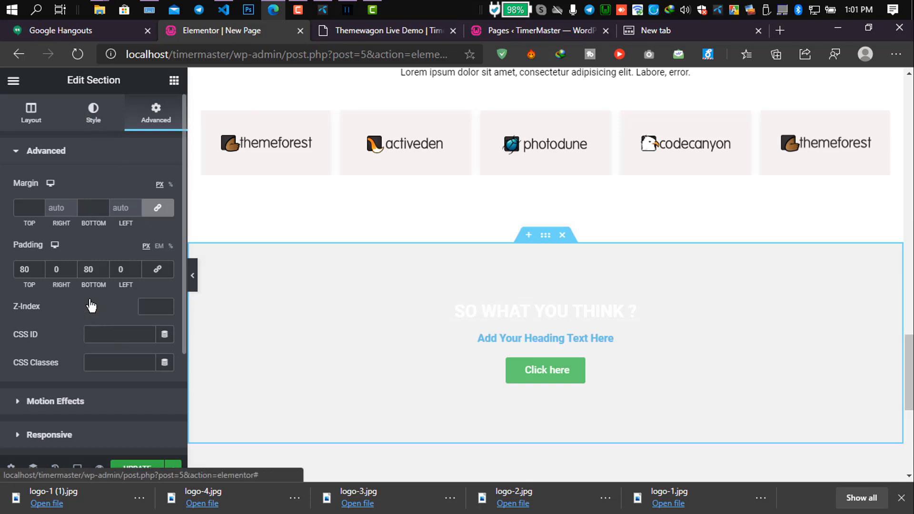
click(110, 214)
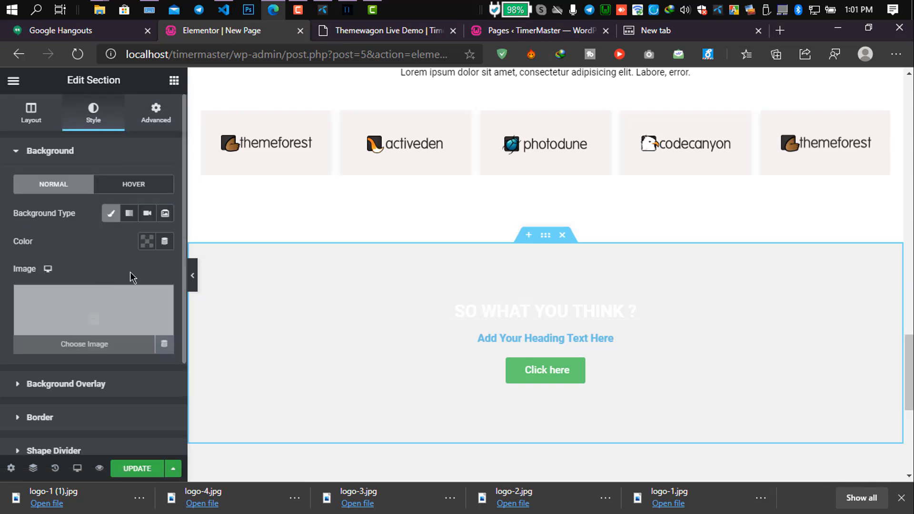
click(147, 241)
click(135, 339)
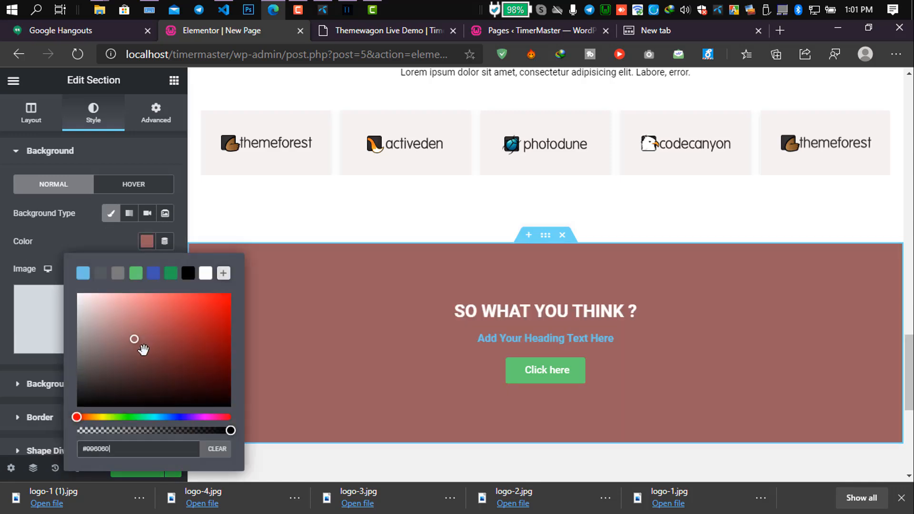
text(#00A9DB)
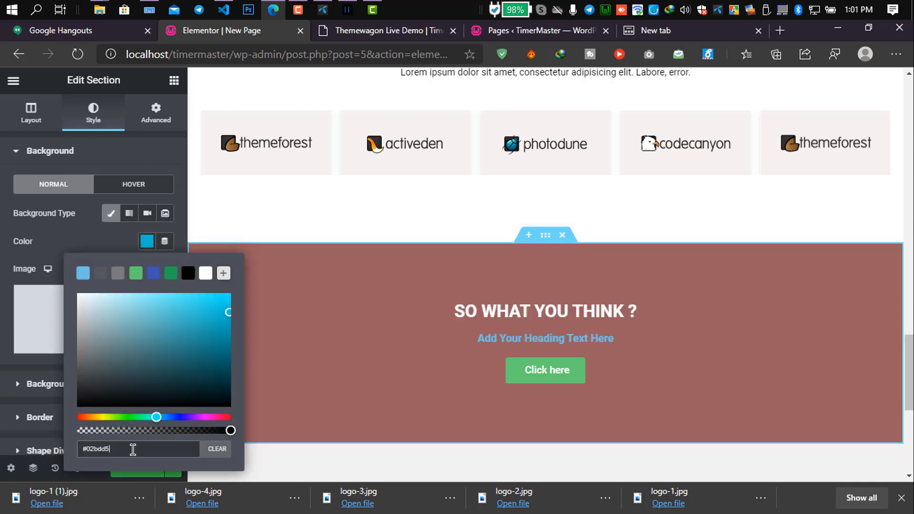
click(97, 247)
click(35, 116)
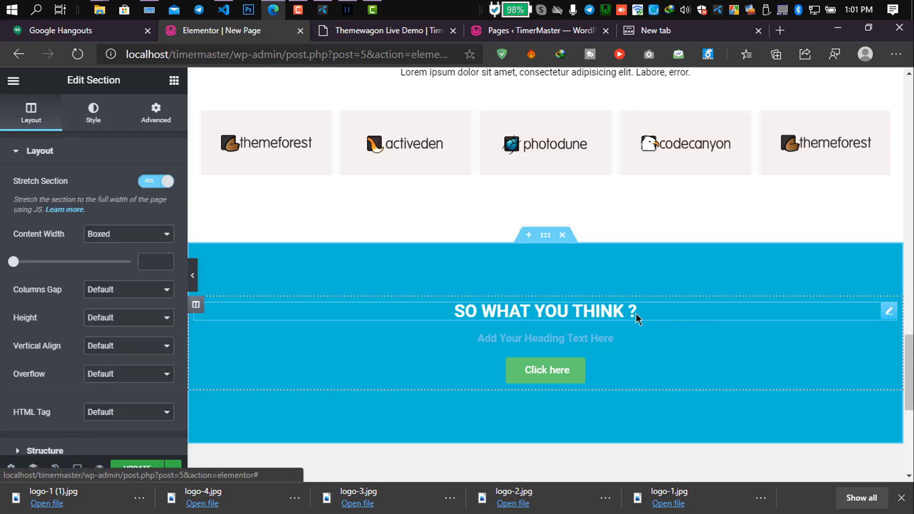
Step: Open the typography settings of the "SO WHAT YOU THINK ?" heading and set its font size to 32 px
click(888, 313)
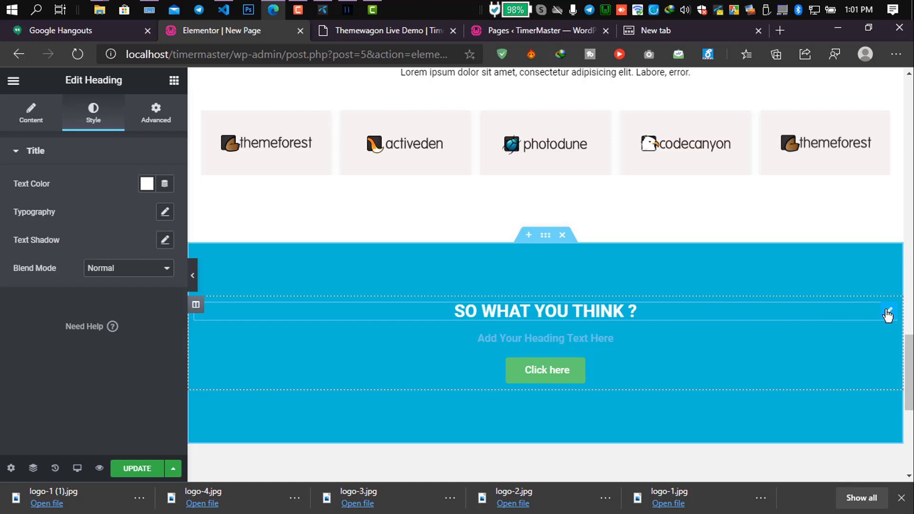
click(165, 214)
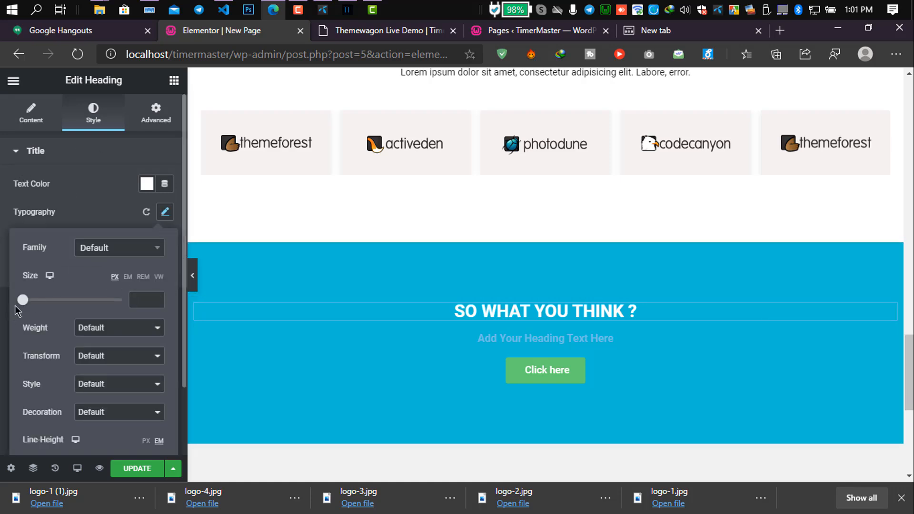
drag(23, 301, 42, 302)
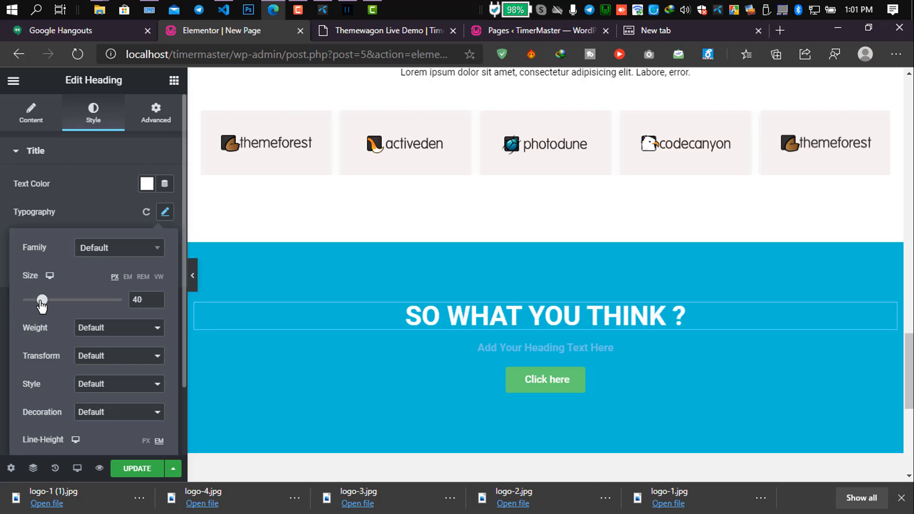
click(149, 301)
key(Down)
key(Down)
key(Down)
key(Down)
key(Down)
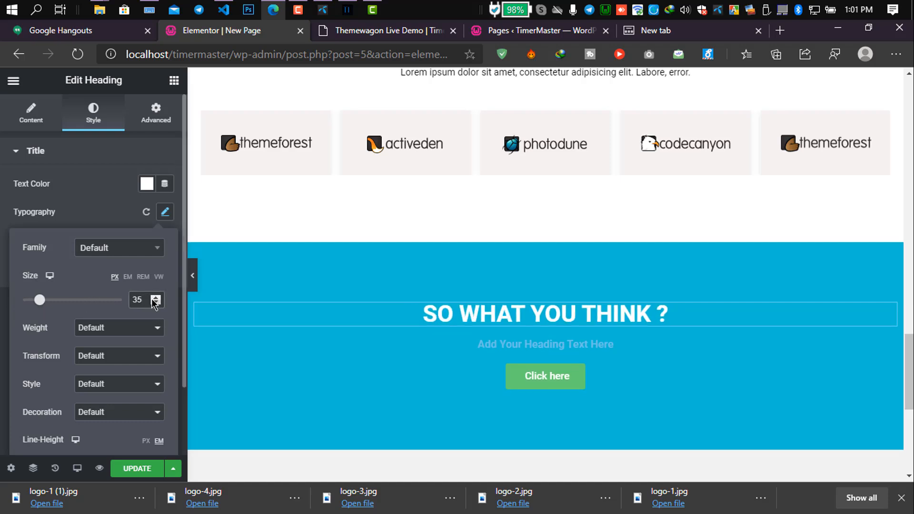
key(Down)
key(Down)
key(Down)
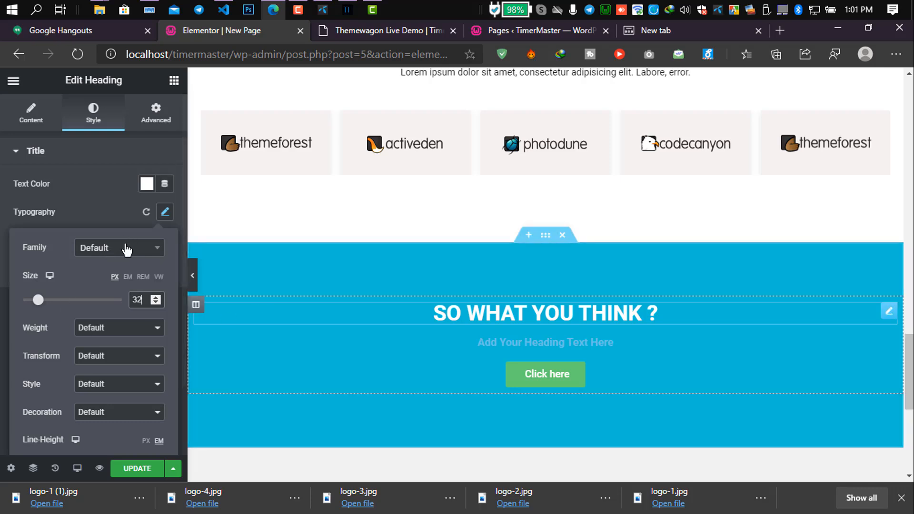
Step: Try font weight 500 on the "SO WHAT YOU THINK ?" heading, then set the weight to 400
click(123, 331)
click(105, 386)
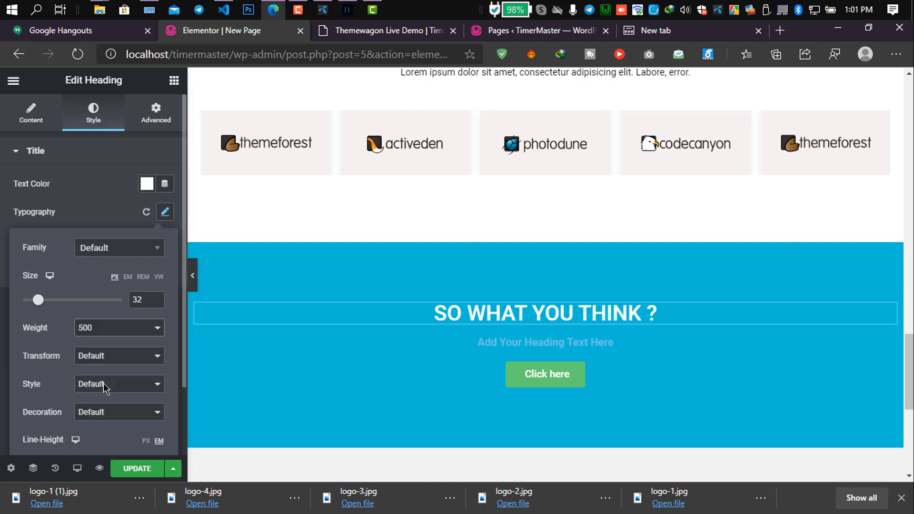
click(110, 337)
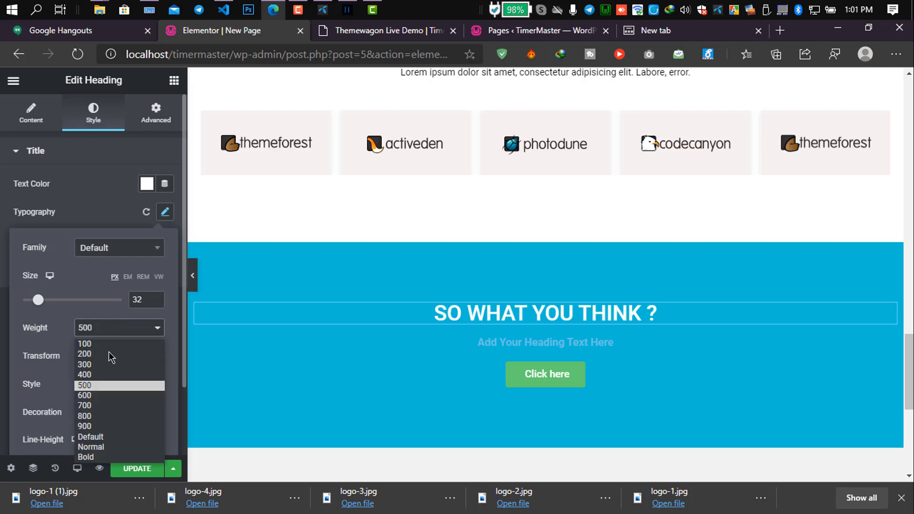
click(112, 377)
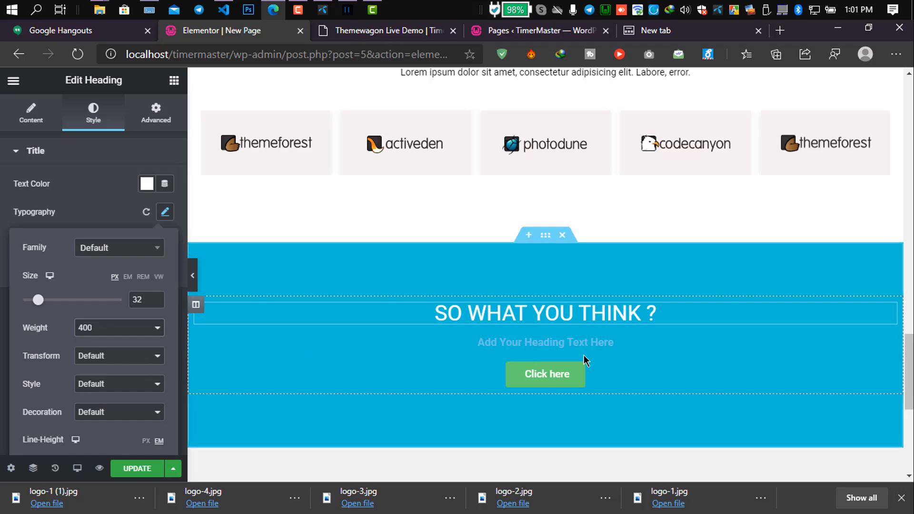
Step: Close the developer tools on the demo page and examine the size and weight of its call-to-action heading
click(364, 33)
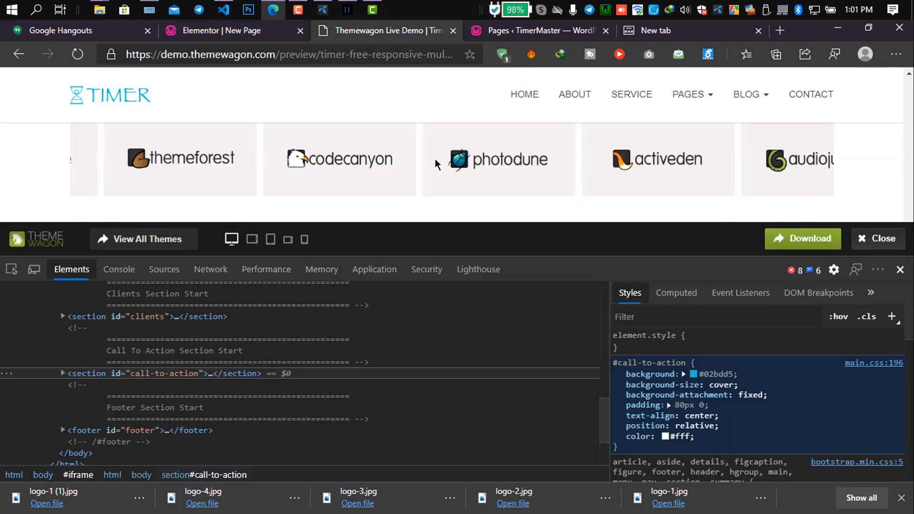
scroll(432, 162, down, 1)
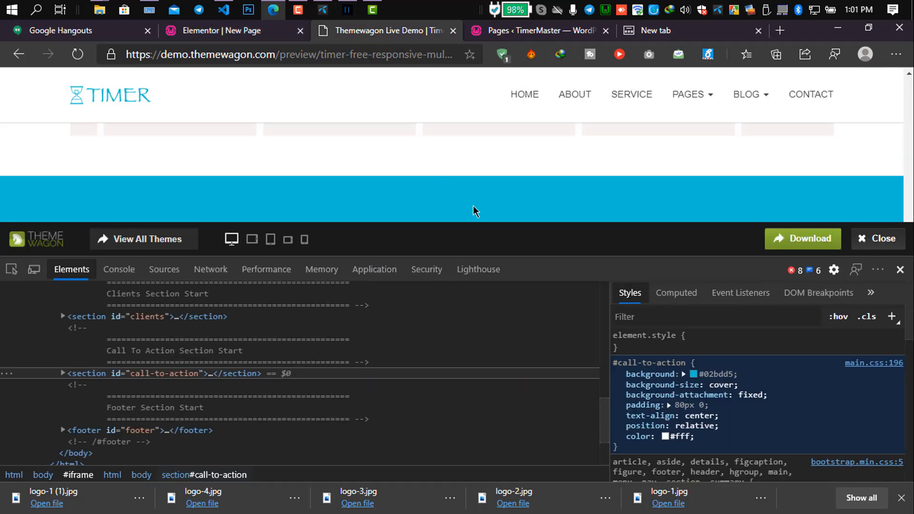
drag(876, 239, 867, 328)
click(900, 269)
click(329, 259)
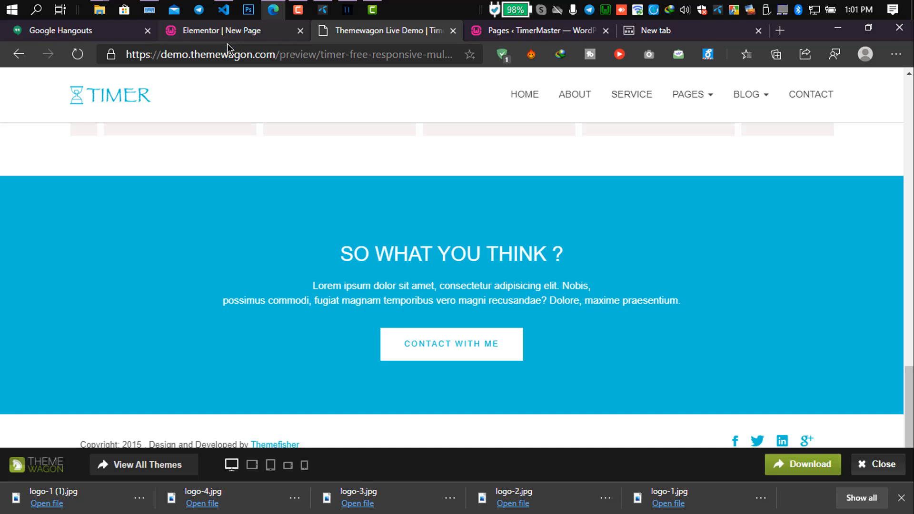
Step: Increase the font size of the "SO WHAT YOU THINK ?" heading to 36 px in the Elementor page
click(230, 33)
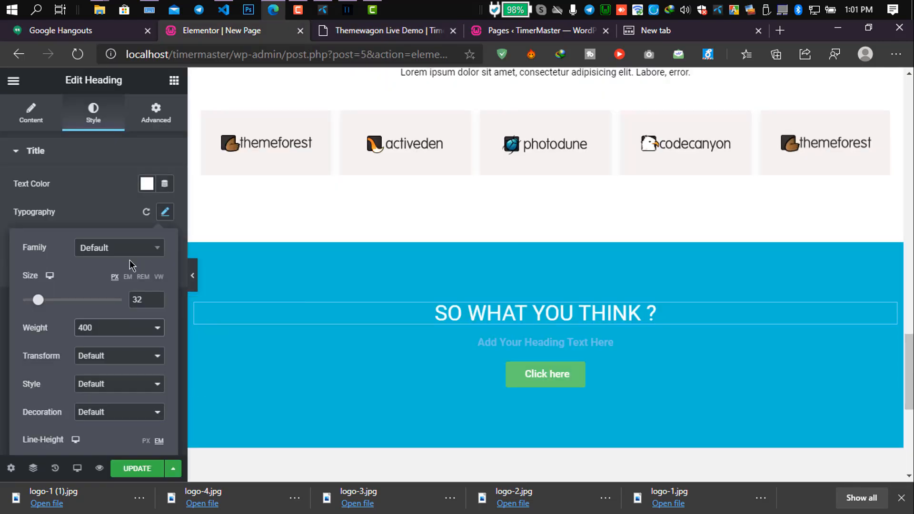
key(Up)
key(Up)
key(Up)
key(Up)
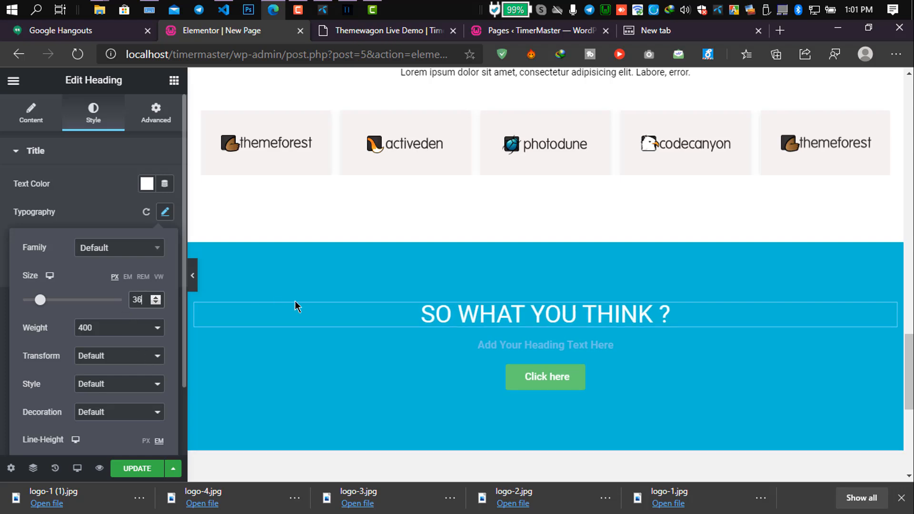
scroll(393, 309, down, 4)
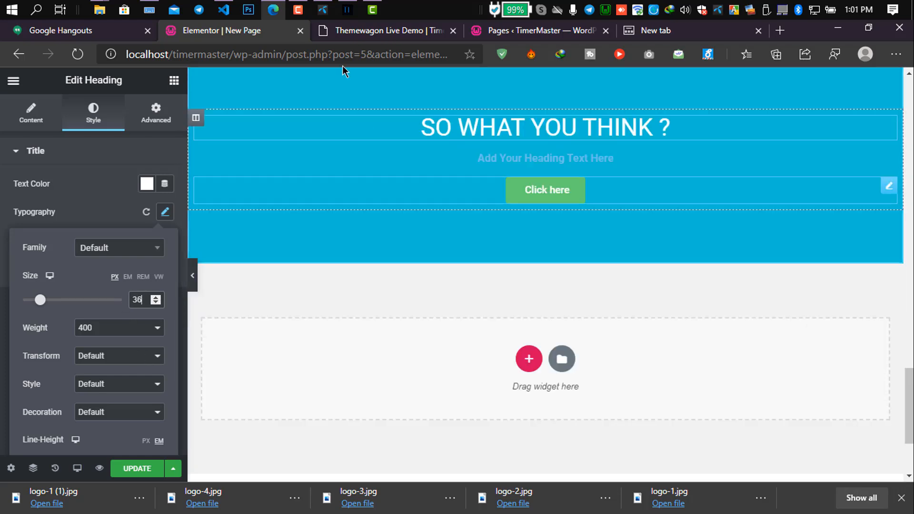
Step: Compare the "SO WHAT YOU THINK ?" heading with the demo page and set its font size to 34 px in Elementor
click(334, 30)
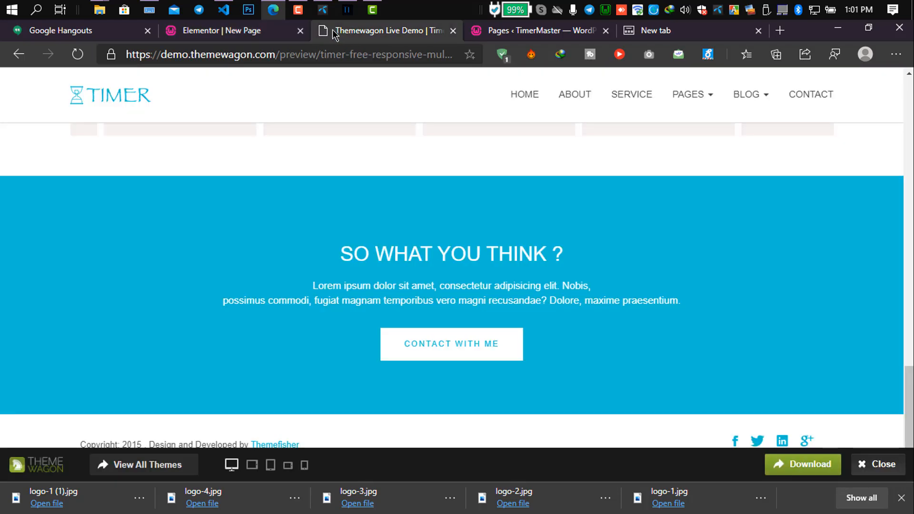
click(256, 34)
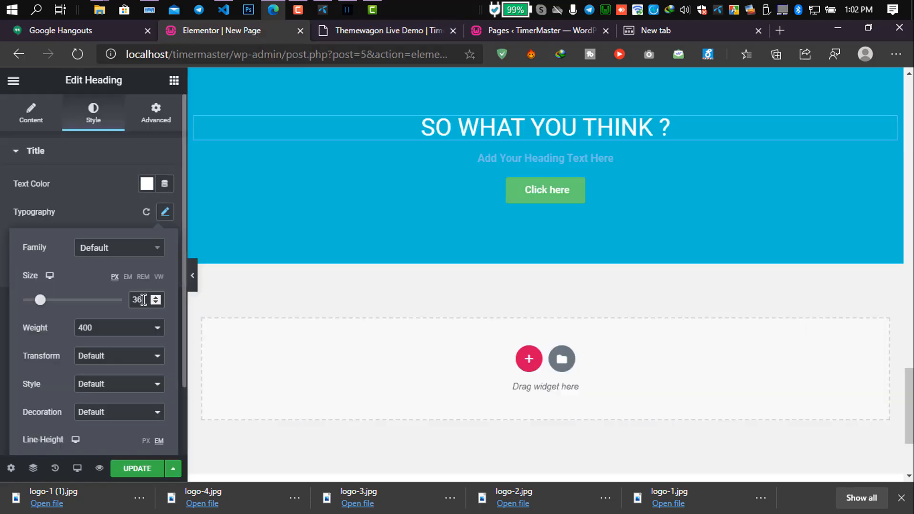
key(Down)
key(Down)
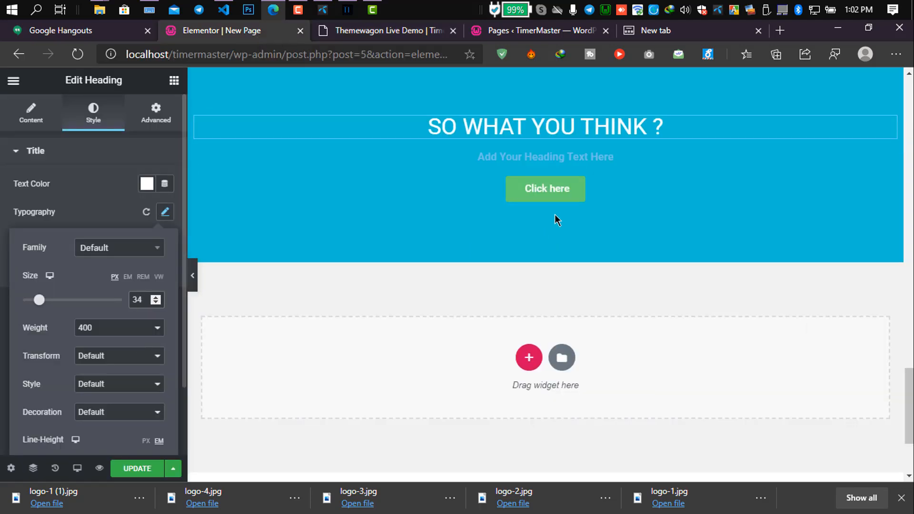
Step: Compare the clients section in Elementor with the demo page, examining the demo's subtitle and team description text
scroll(501, 217, up, 1)
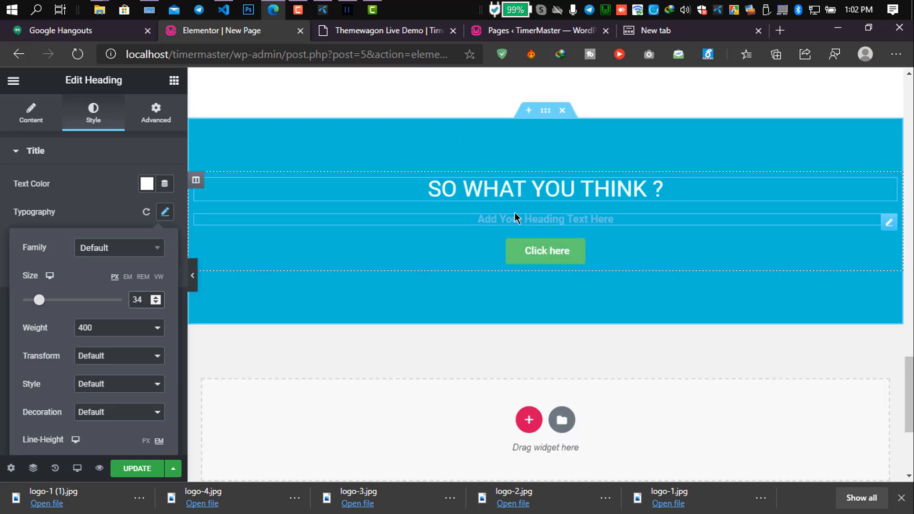
scroll(708, 221, up, 3)
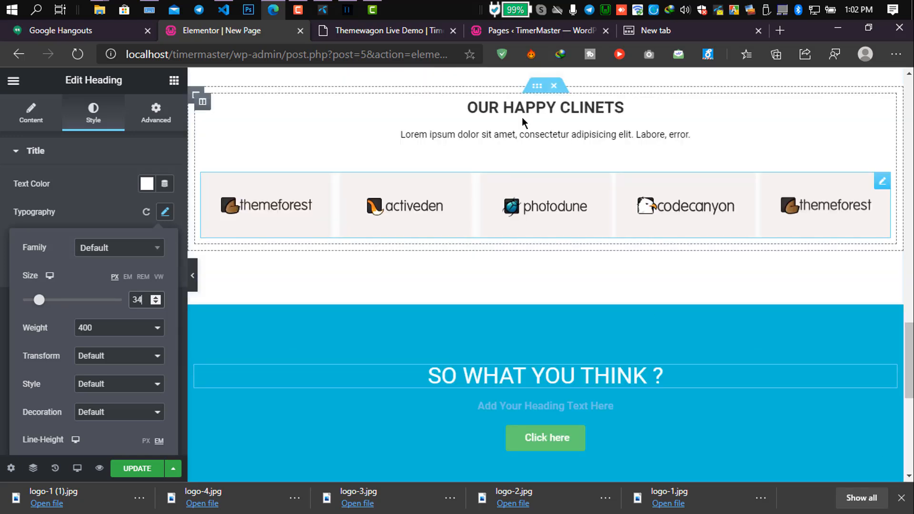
click(375, 31)
drag(321, 289, 527, 285)
scroll(526, 281, up, 5)
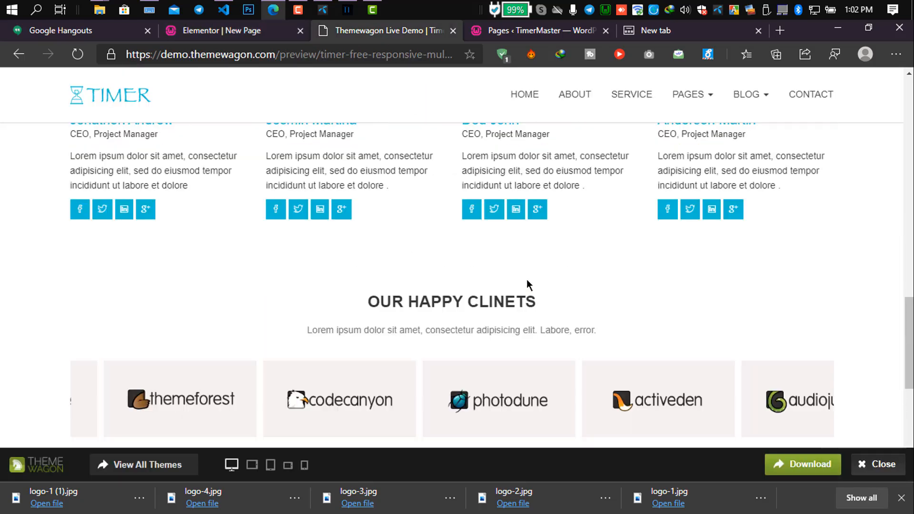
drag(463, 155, 579, 192)
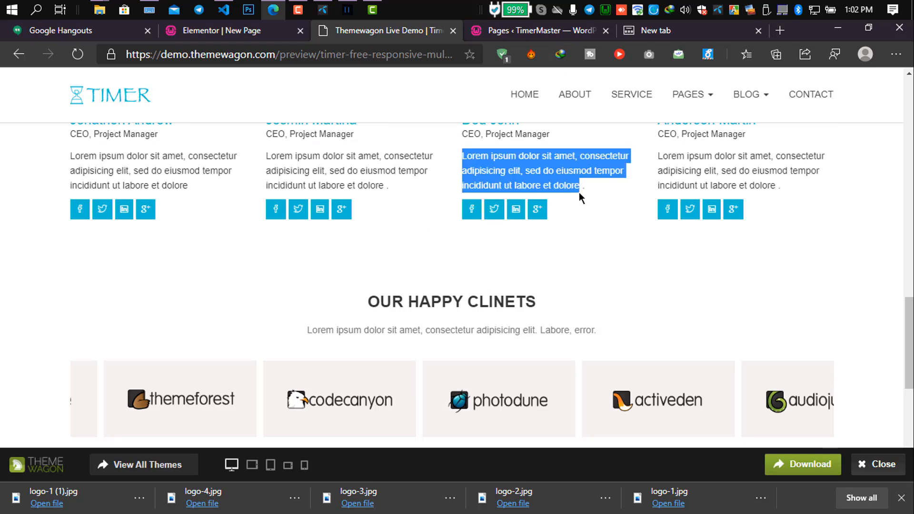
Step: Copy the subtitle under "OUR HAPPY CLINETS" in Elementor and paste its style onto the "Add Your Heading Text Here" heading
click(238, 30)
scroll(513, 335, up, 4)
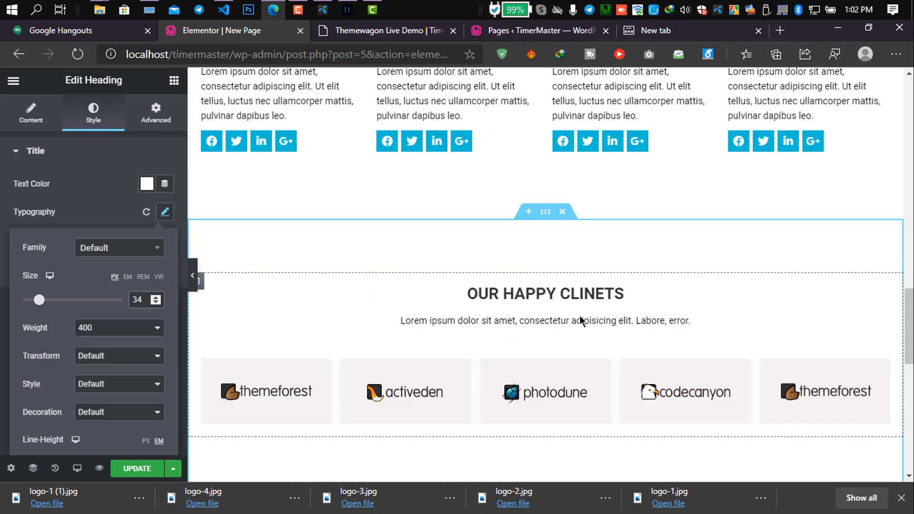
right_click(662, 324)
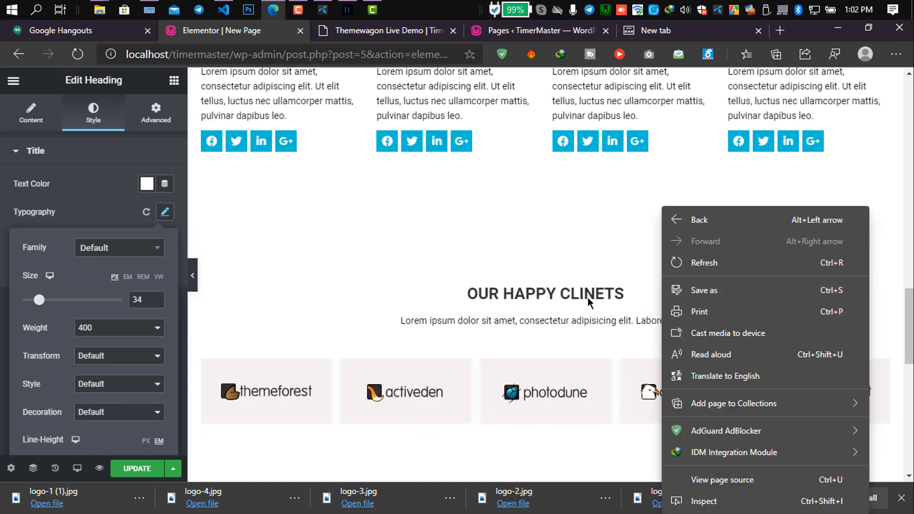
right_click(583, 319)
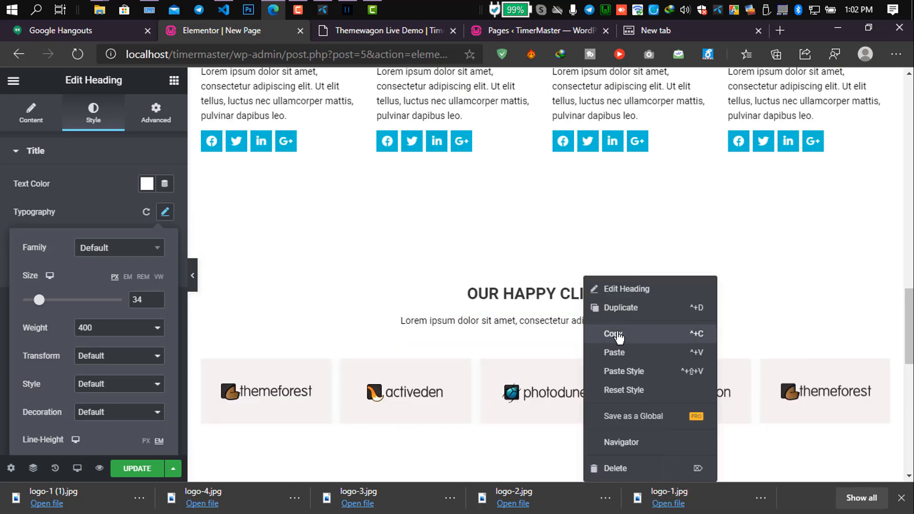
click(498, 339)
scroll(498, 335, down, 12)
scroll(498, 335, up, 1)
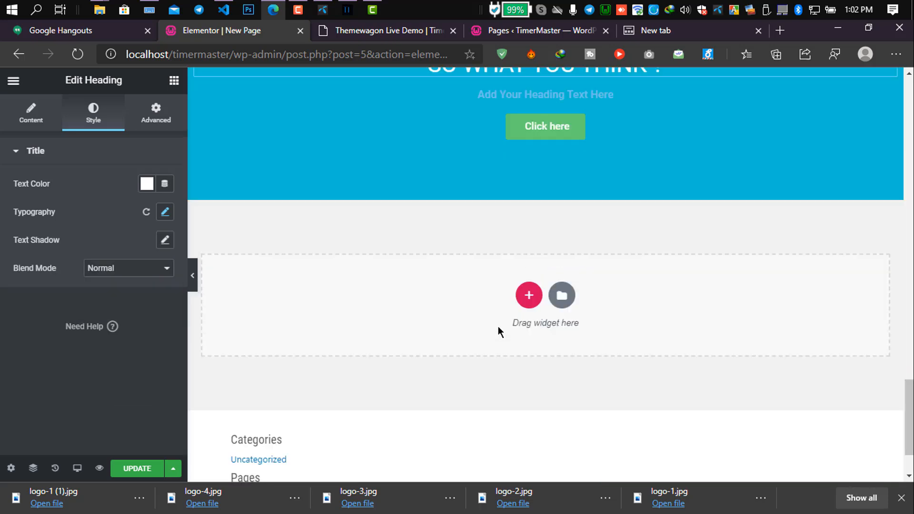
scroll(498, 318, up, 4)
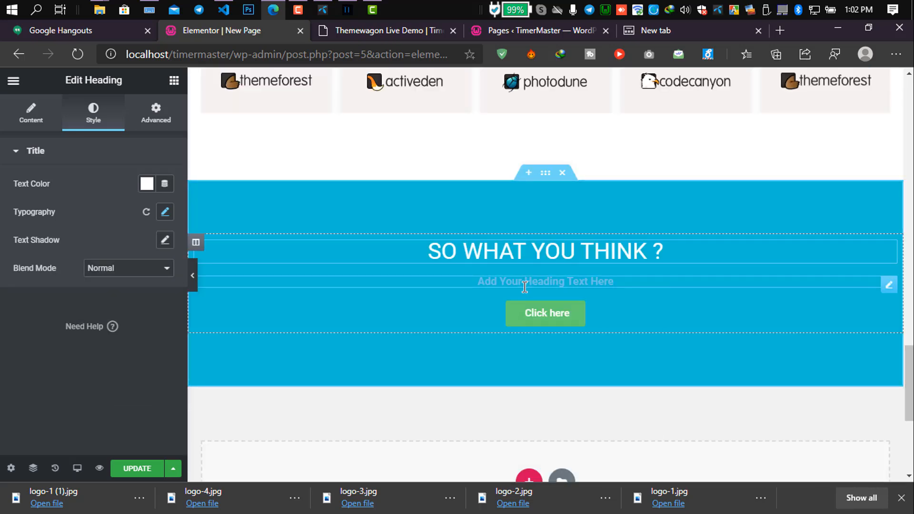
right_click(527, 281)
click(578, 372)
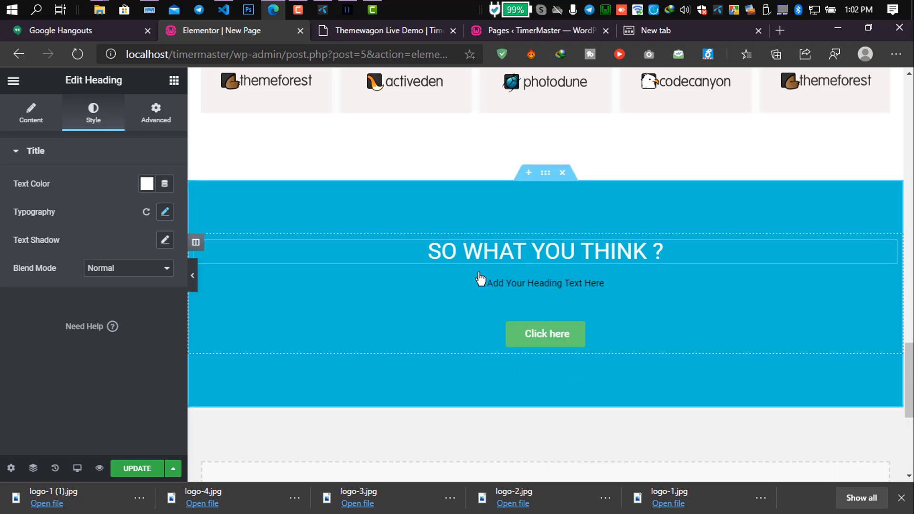
Step: Try white as the text color of the "Add Your Heading Text Here" heading
click(147, 184)
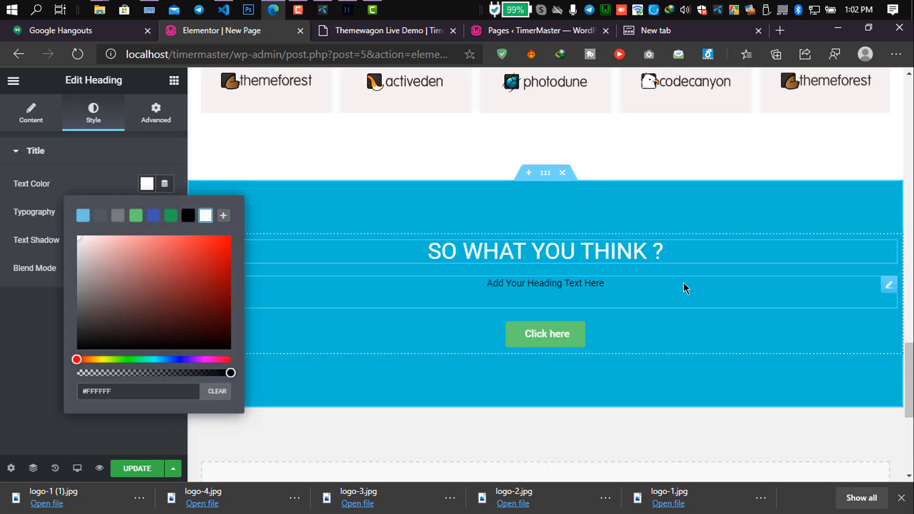
click(592, 289)
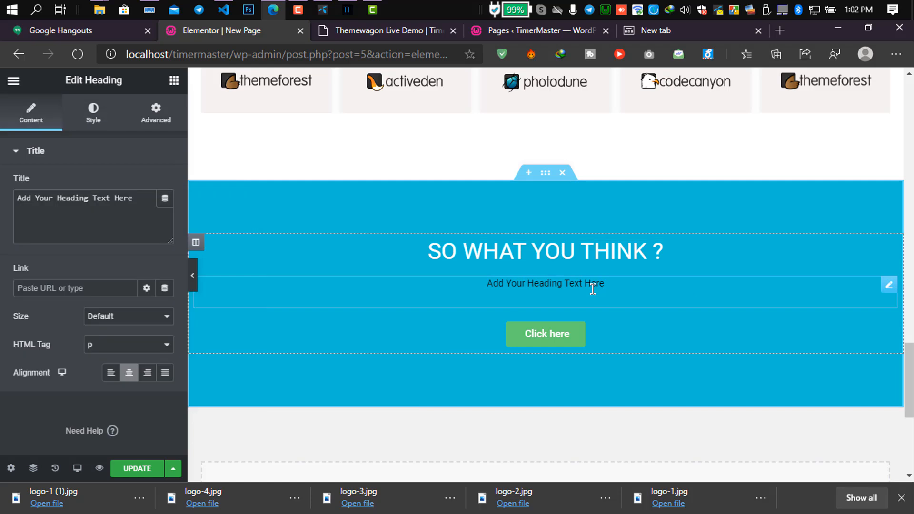
click(93, 113)
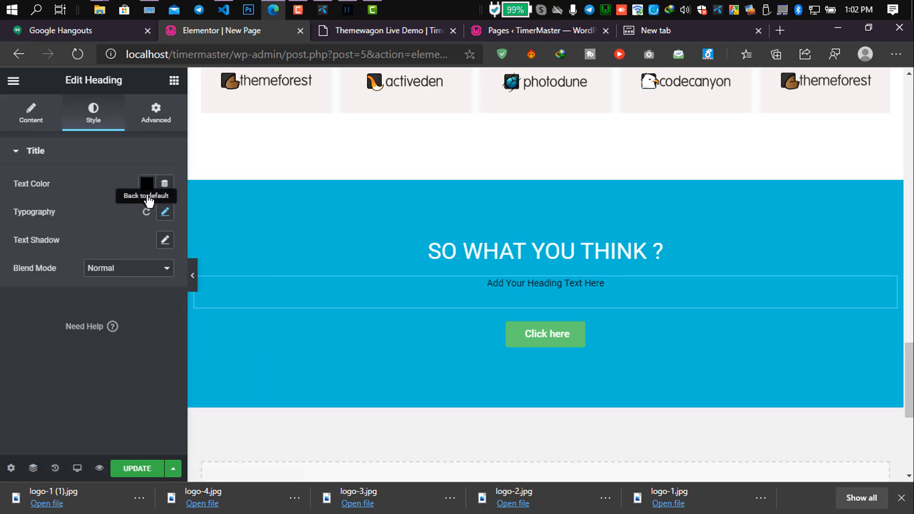
click(146, 184)
click(204, 220)
Step: Replace the subtitle text below "SO WHAT YOU THINK ?" with the two-line Lorem ipsum paragraph copied from the demo's call-to-action section
click(427, 34)
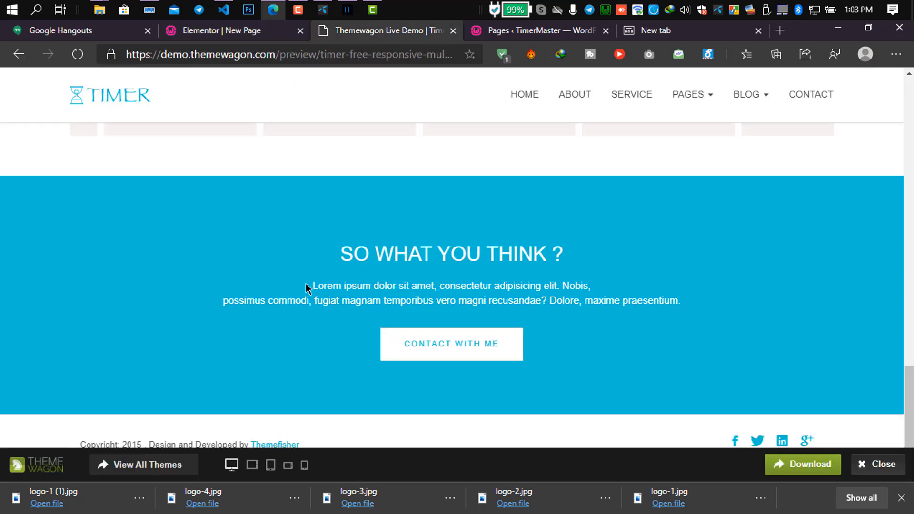
drag(308, 287, 714, 306)
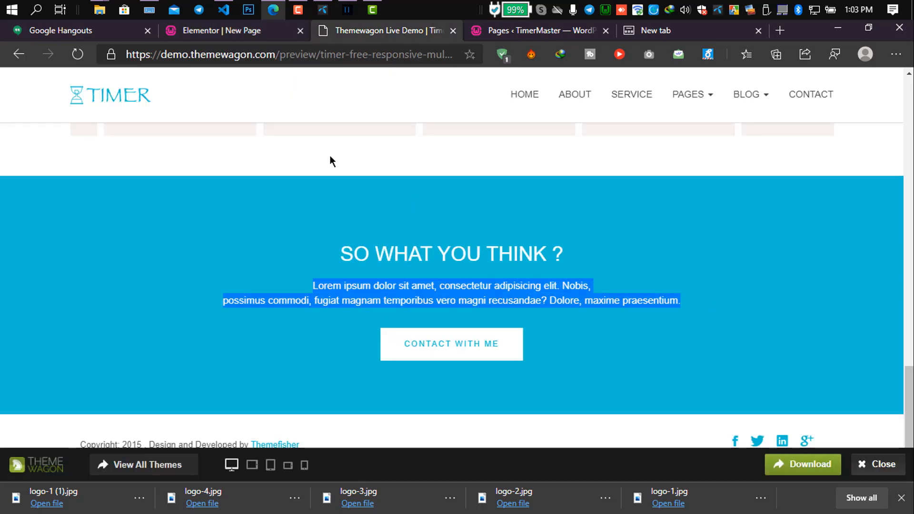
click(235, 32)
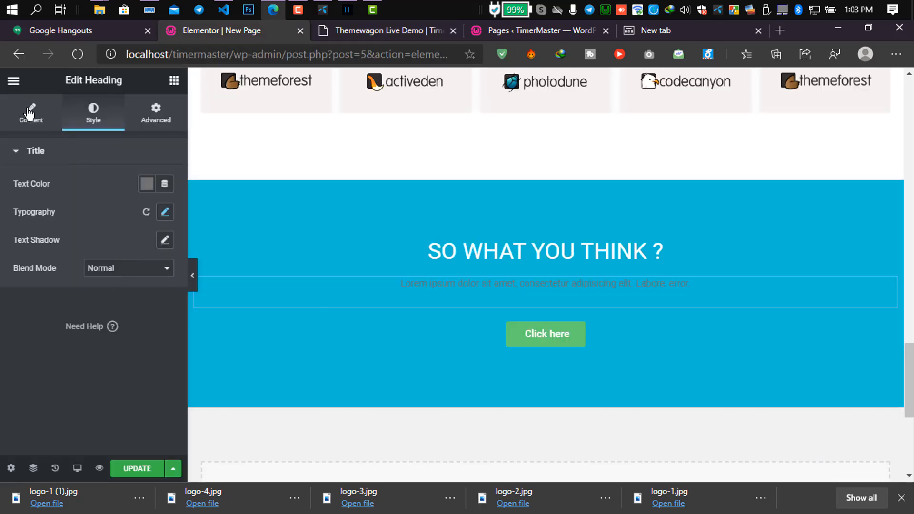
click(28, 114)
triple_click(126, 229)
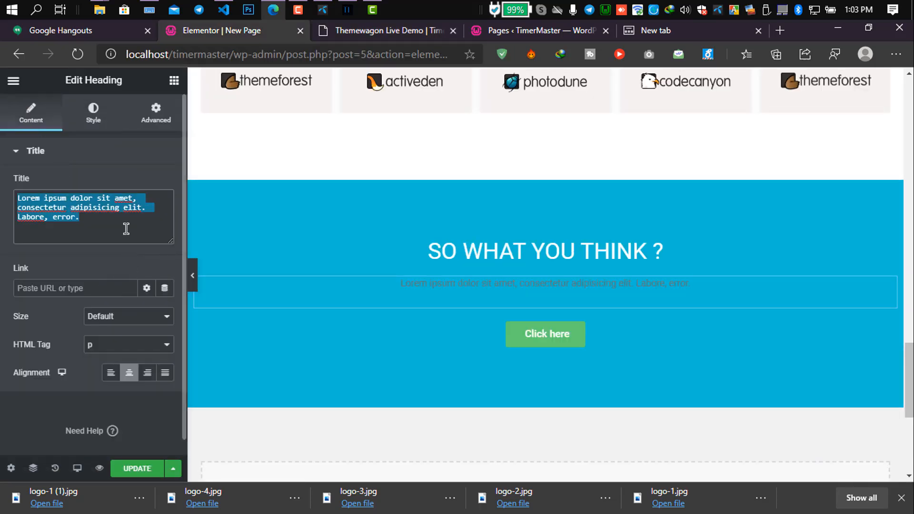
key(ctrl+v)
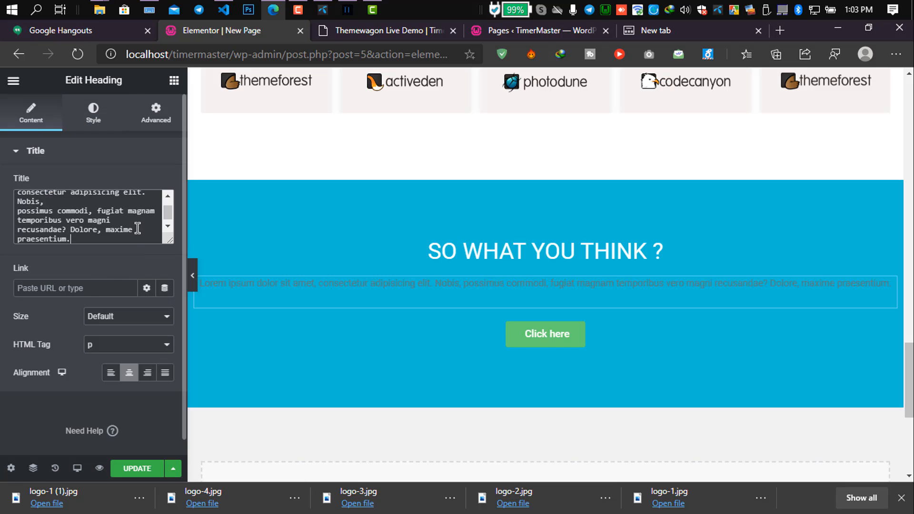
Step: Set the call-to-action paragraph's positioning width to Custom and narrow it to slightly more than half of the column
click(95, 121)
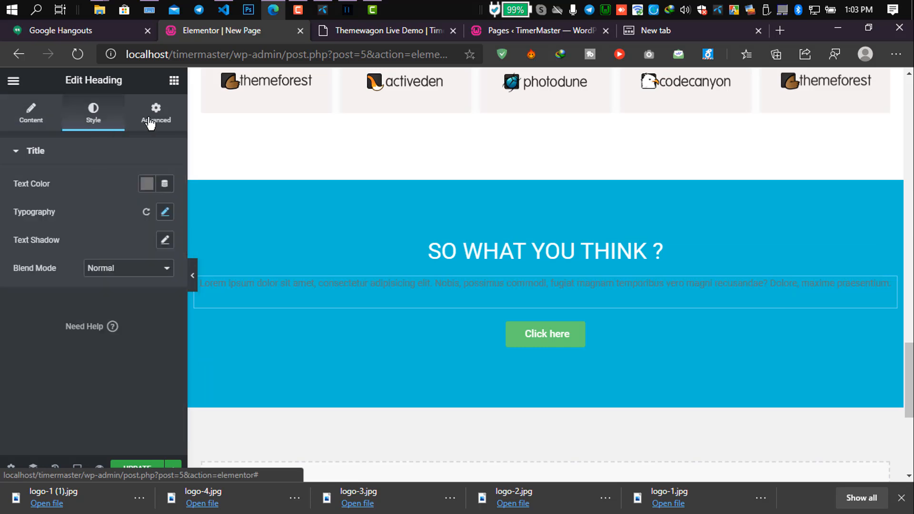
click(150, 121)
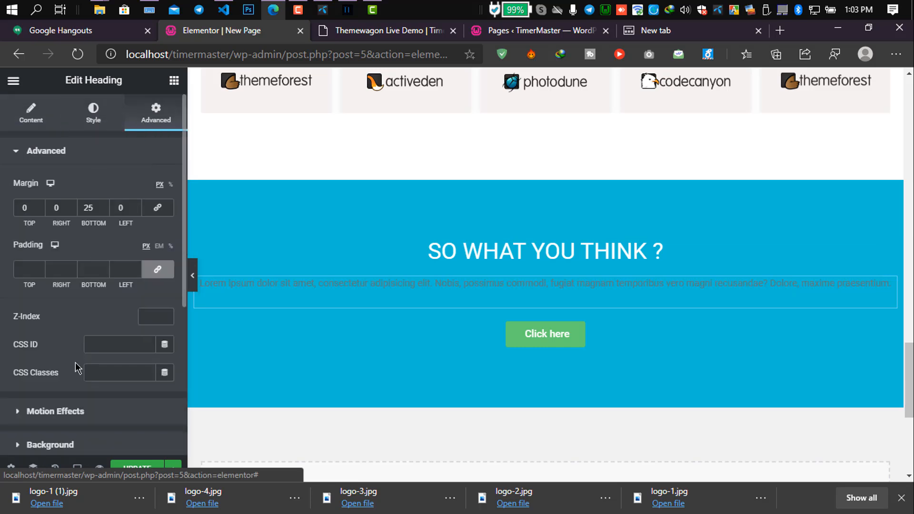
scroll(76, 390, down, 5)
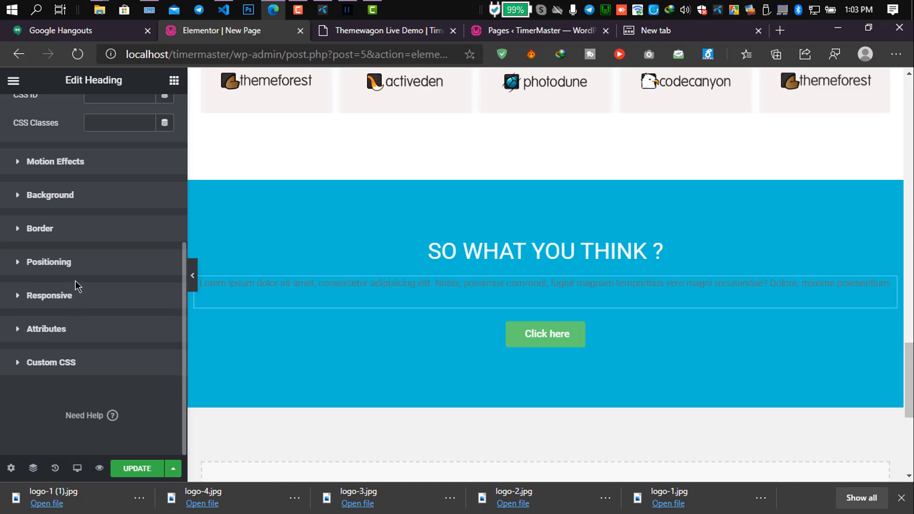
click(73, 261)
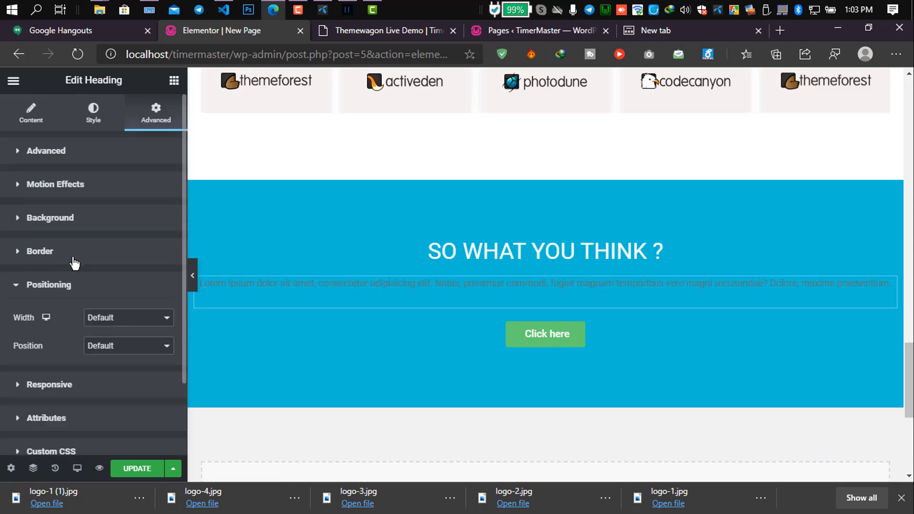
click(107, 320)
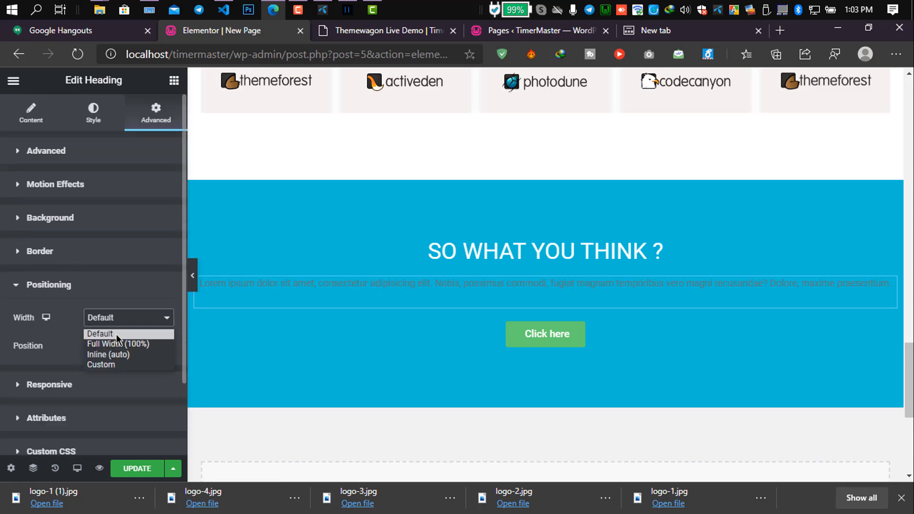
click(116, 342)
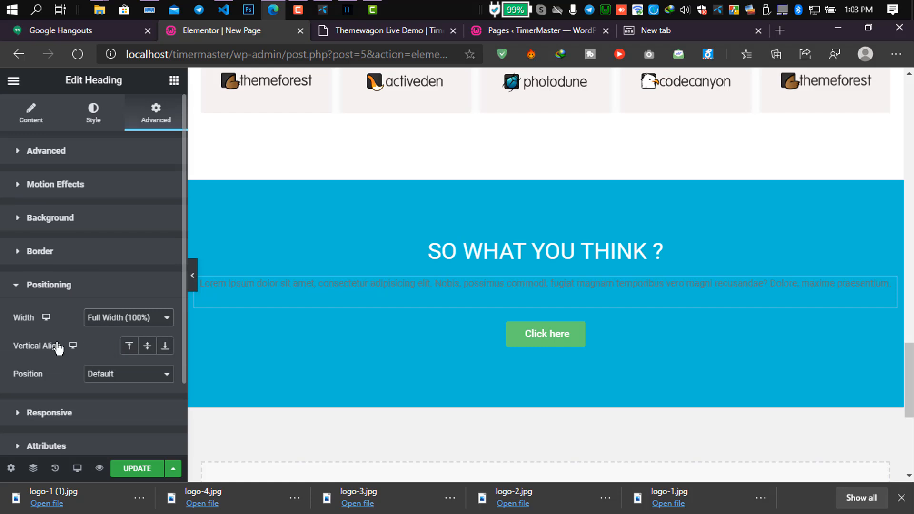
click(127, 320)
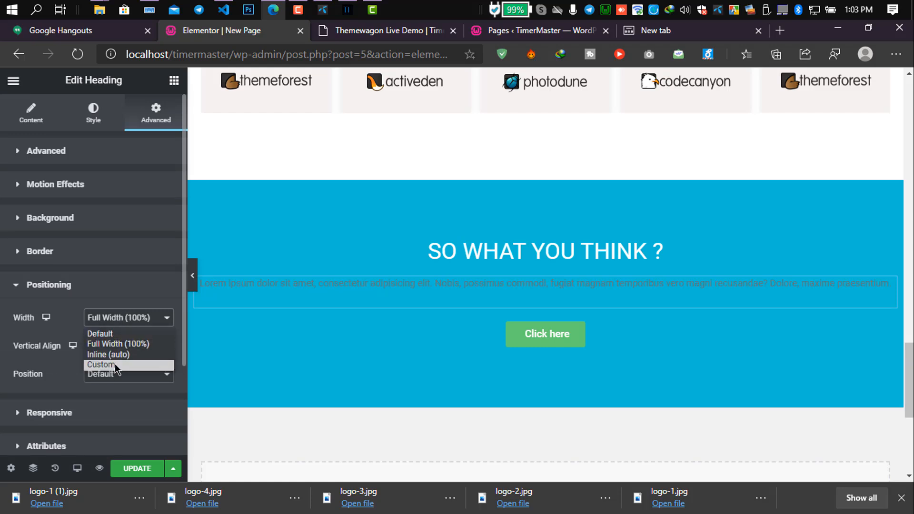
click(113, 365)
drag(18, 374, 87, 378)
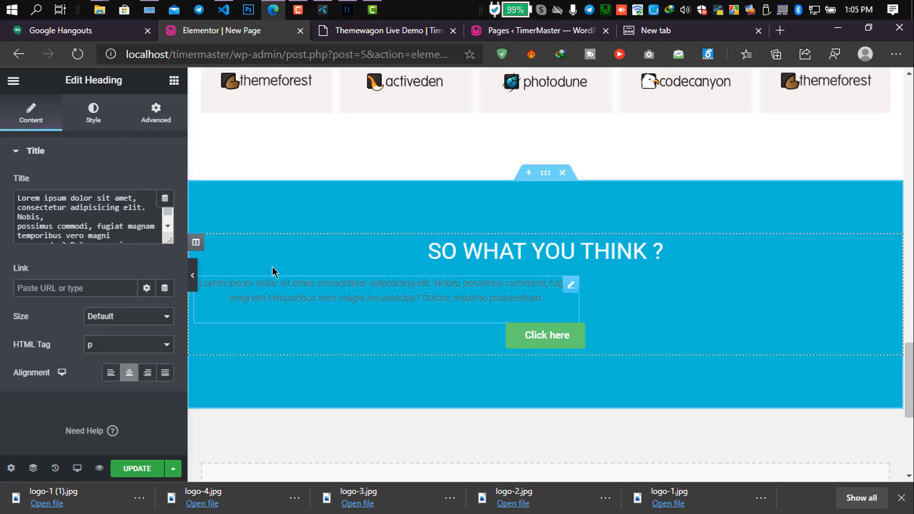
Step: Set the horizontal alignment of the call-to-action section's column to Center
click(195, 243)
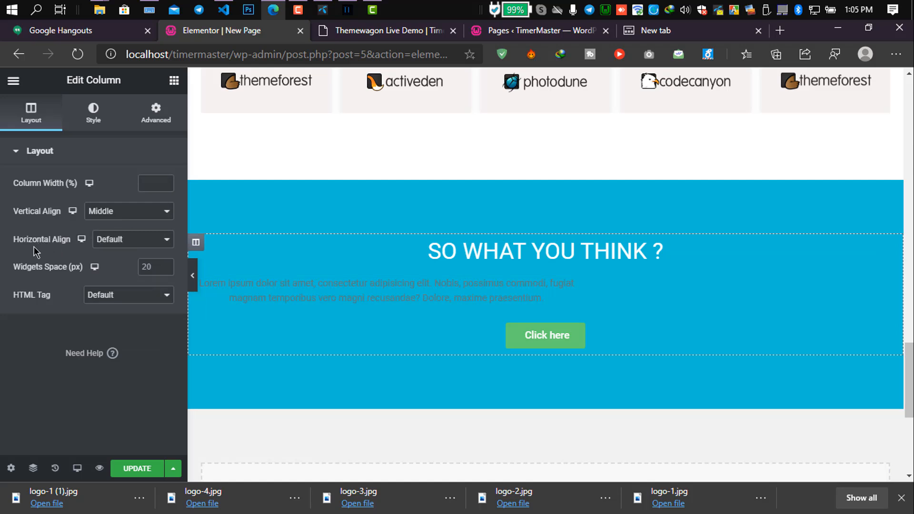
click(130, 240)
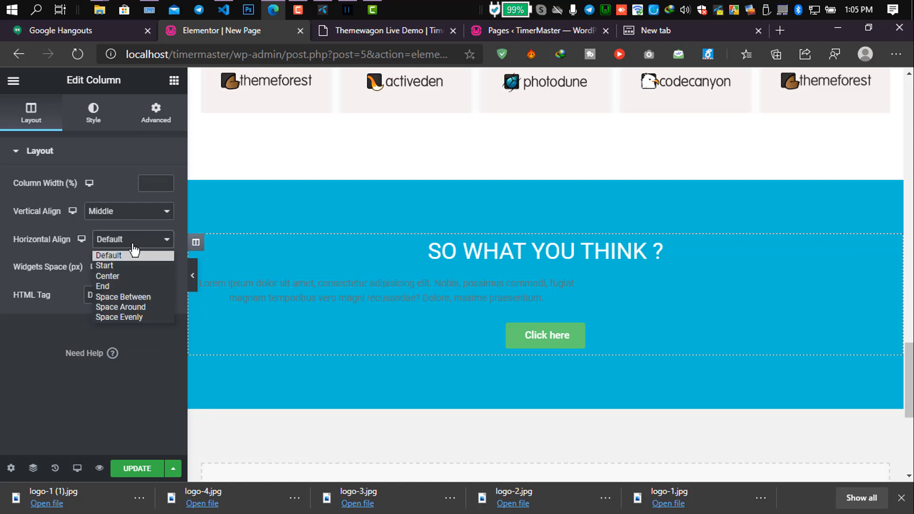
click(125, 278)
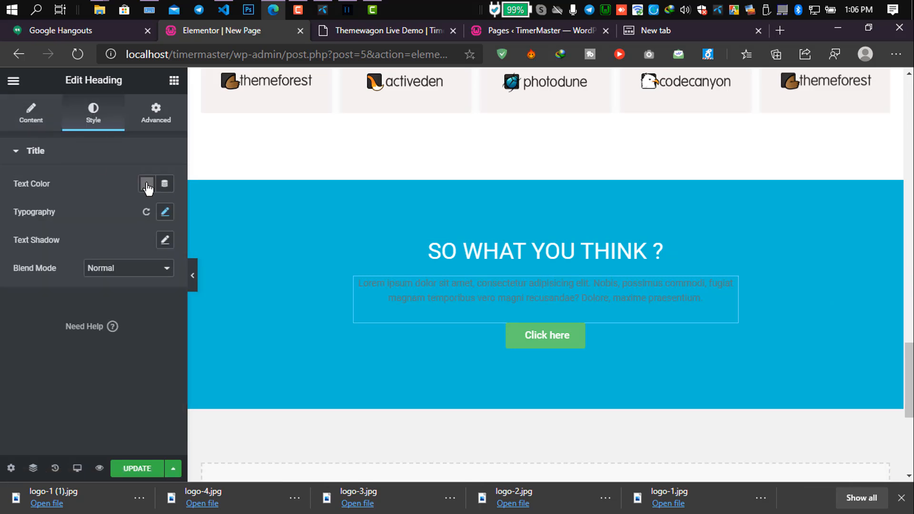
Step: Set the text color of the call-to-action paragraph to white (#FFFFFF) and collapse its title style settings
click(145, 184)
click(205, 216)
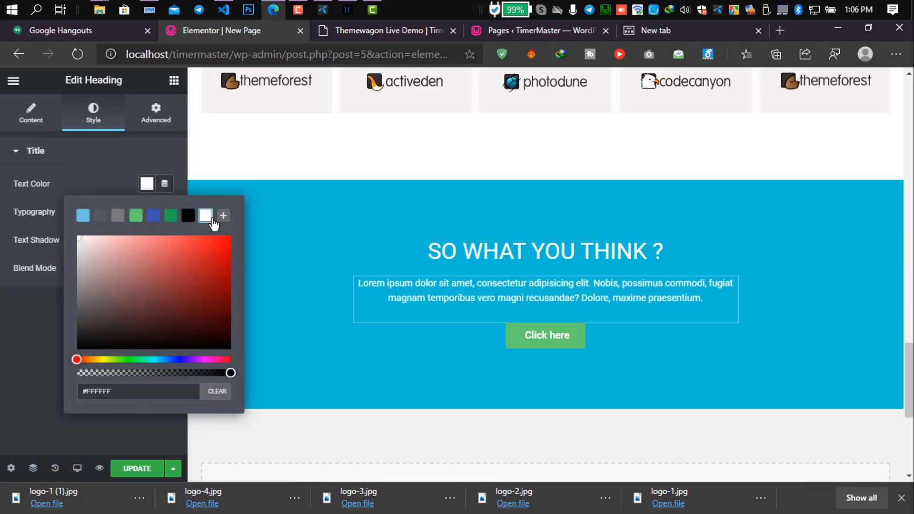
click(123, 159)
click(123, 160)
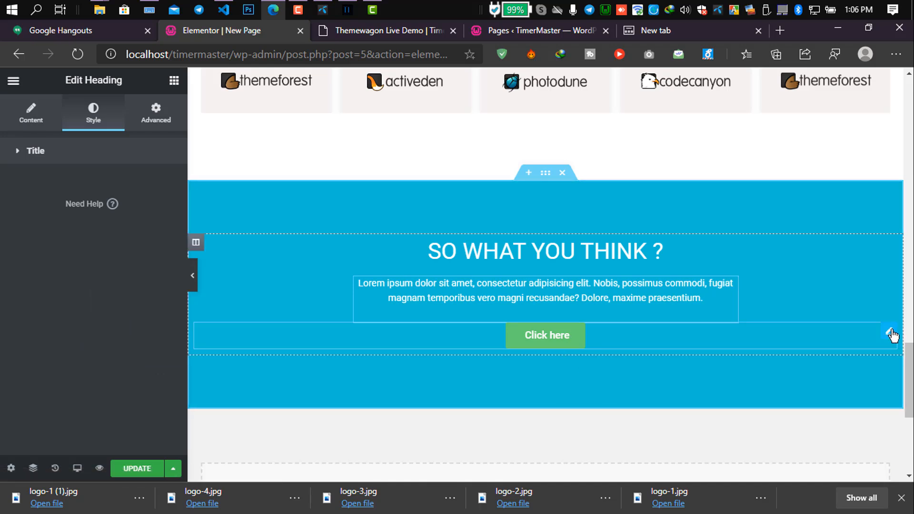
Step: Change the text of the call-to-action button below the paragraph to "Contact With Me", following the demo page's button
click(889, 333)
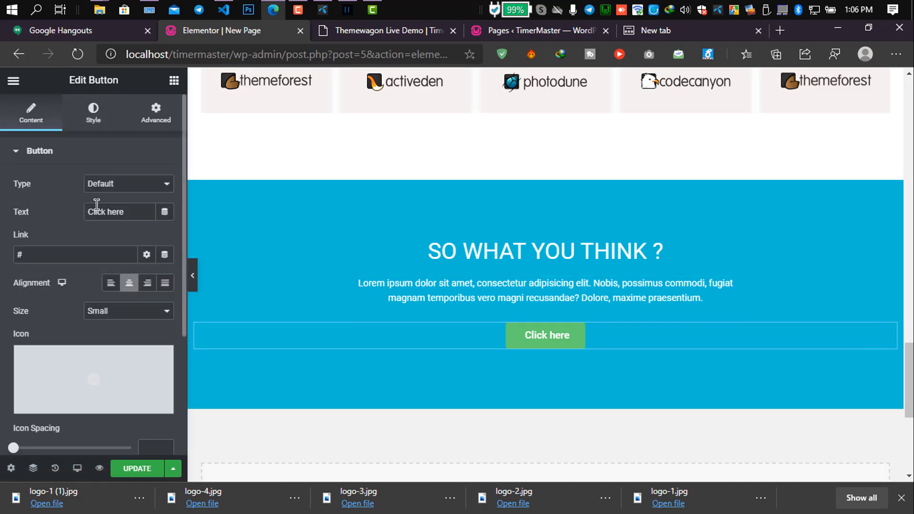
click(111, 185)
click(111, 186)
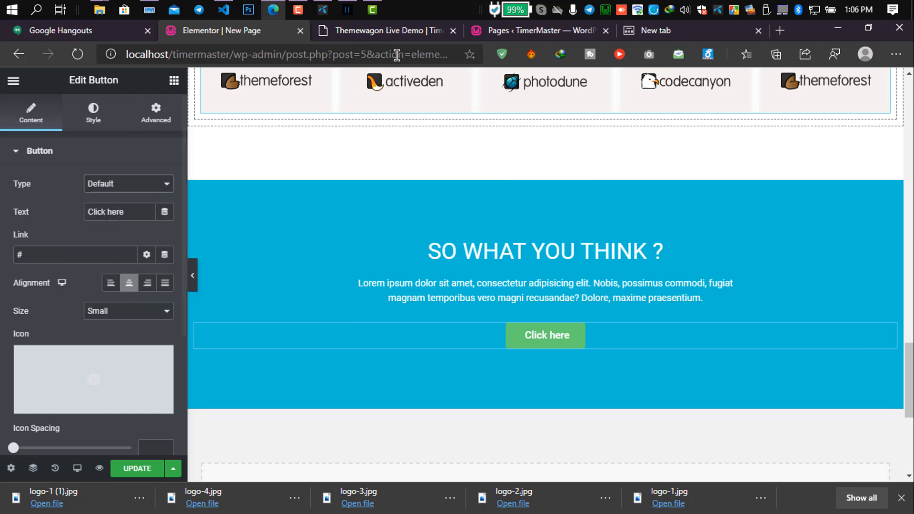
click(399, 30)
click(291, 317)
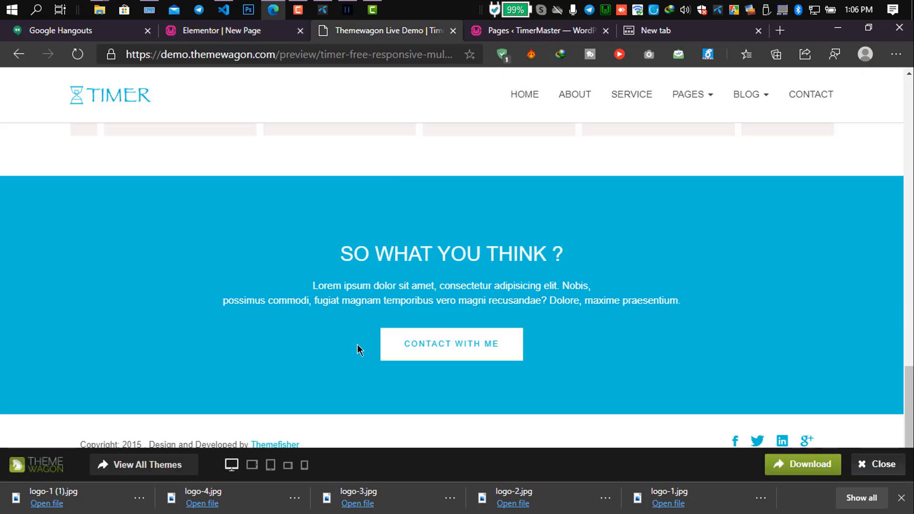
click(221, 31)
click(115, 214)
key(ctrl+a)
text(Co)
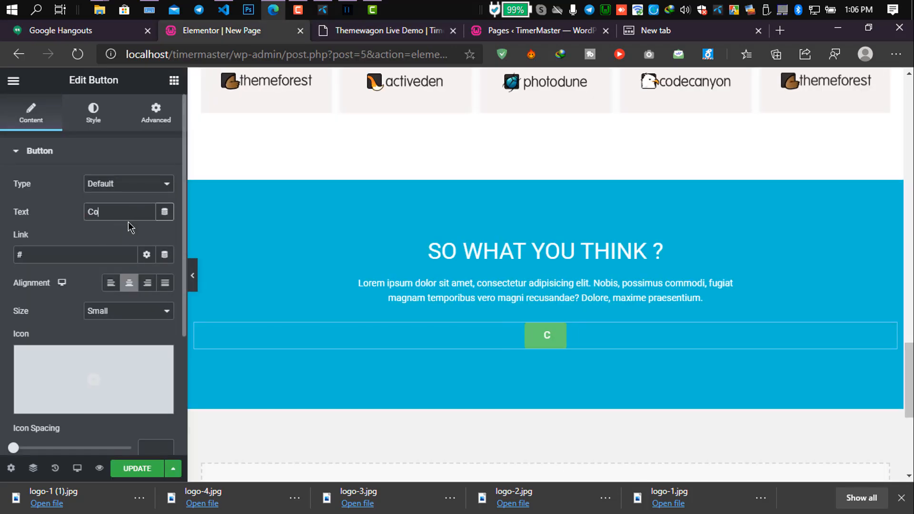
text(ntact W)
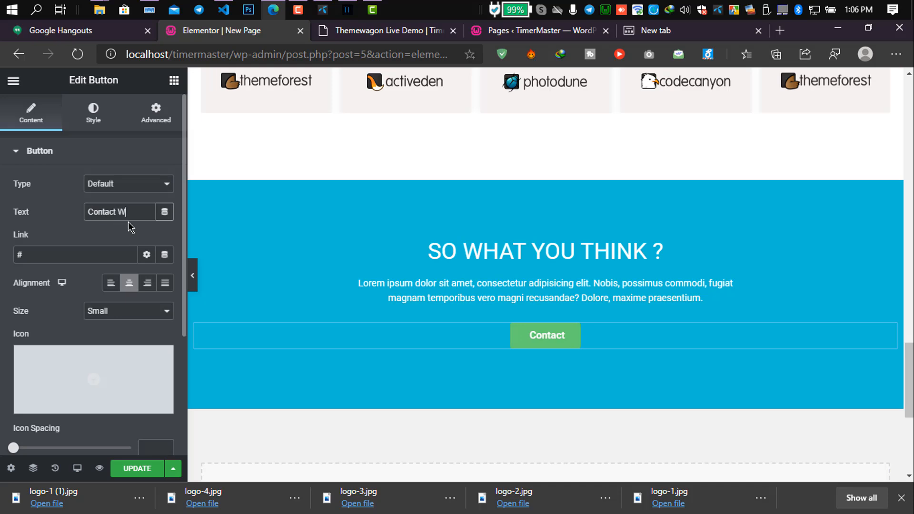
text(ith Me)
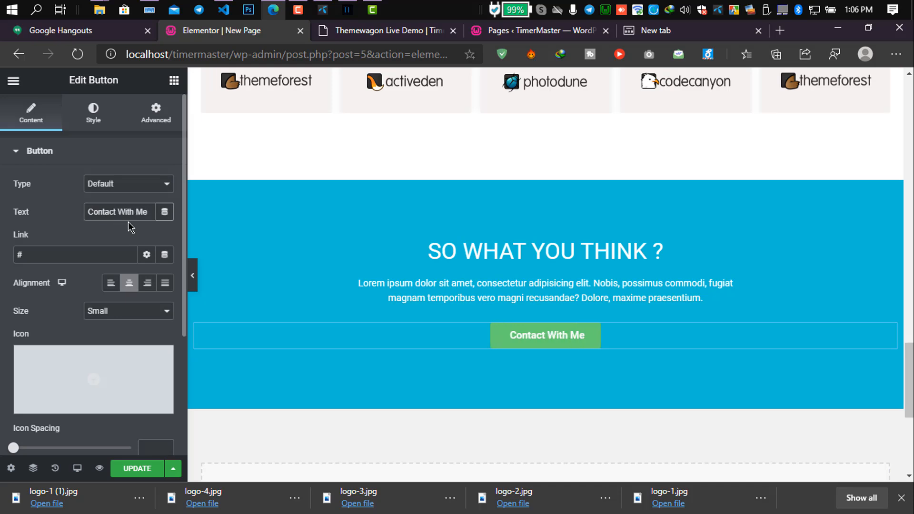
Step: Set the call-to-action button's normal background color to white (#FFFFFF), as on the demo page
click(94, 120)
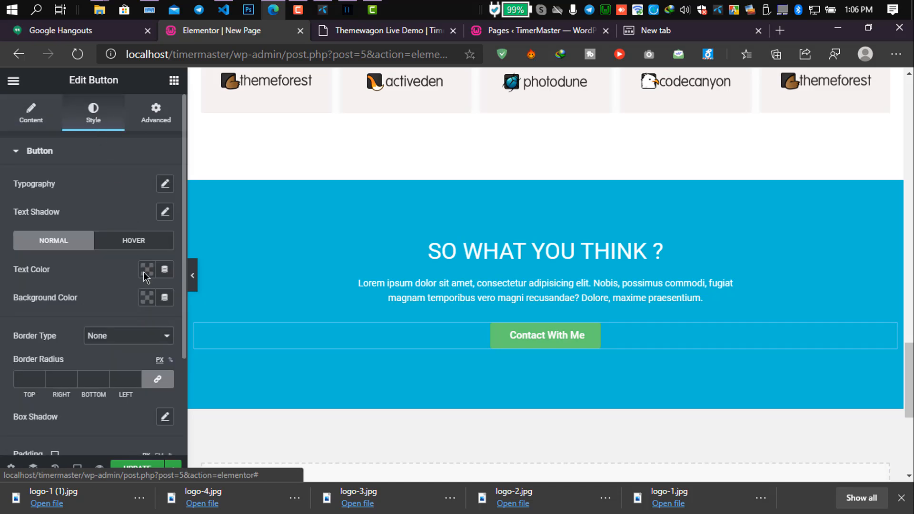
click(147, 301)
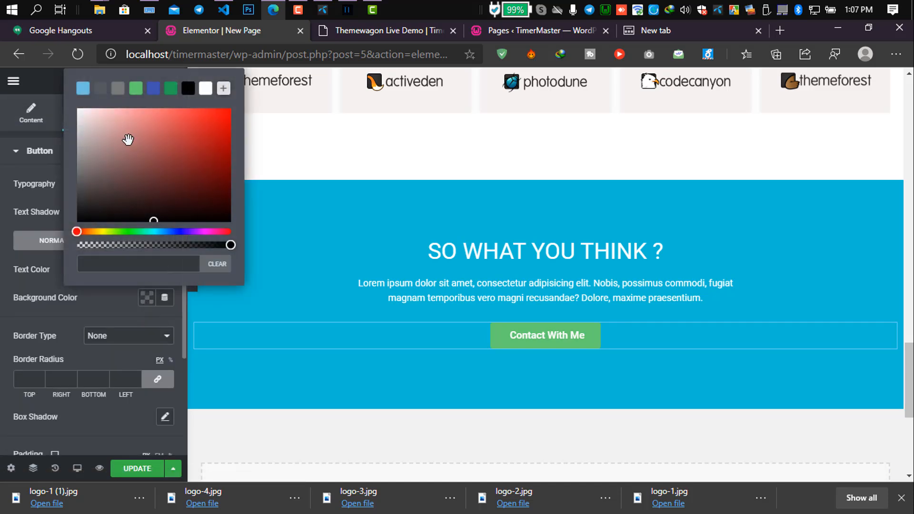
click(409, 36)
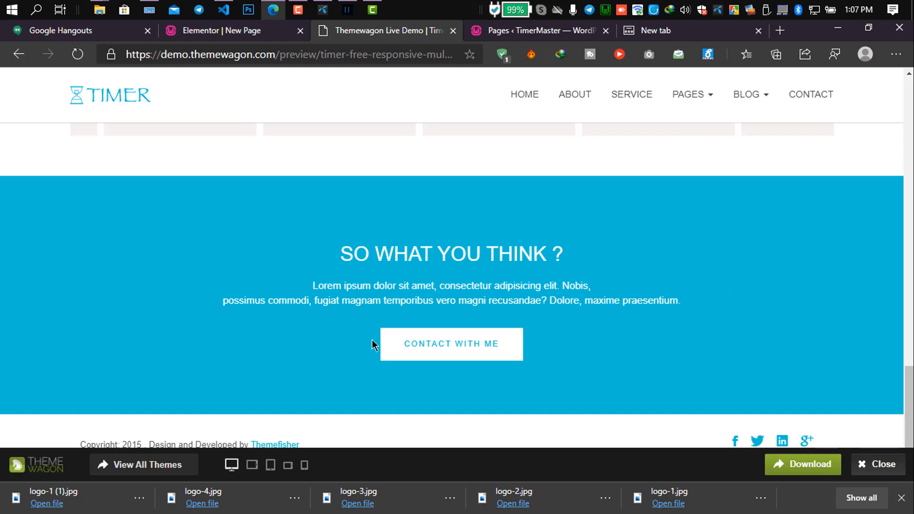
click(253, 36)
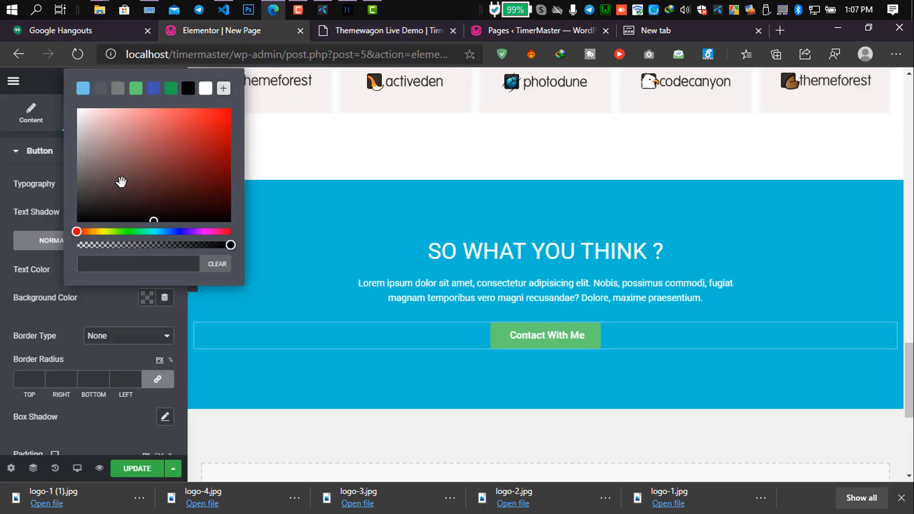
click(207, 91)
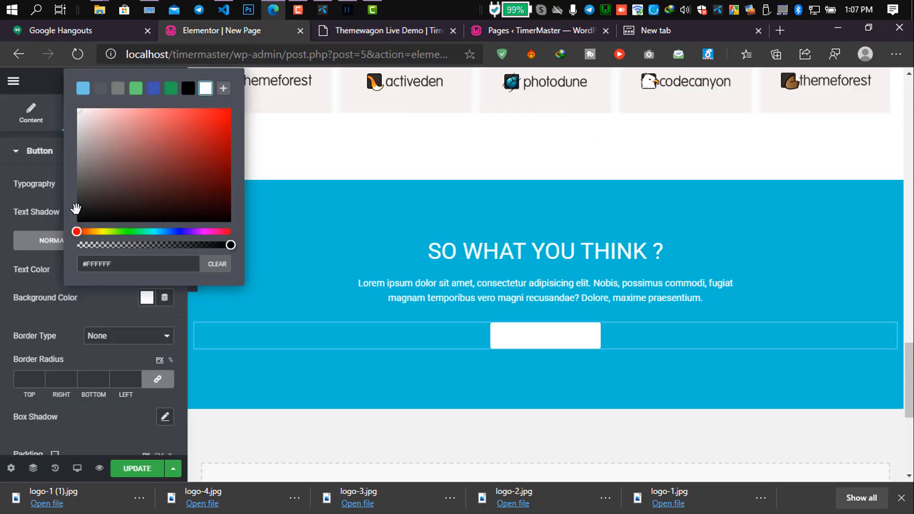
click(63, 207)
Step: Set the call-to-action button's normal text color to the light blue preset swatch
click(146, 269)
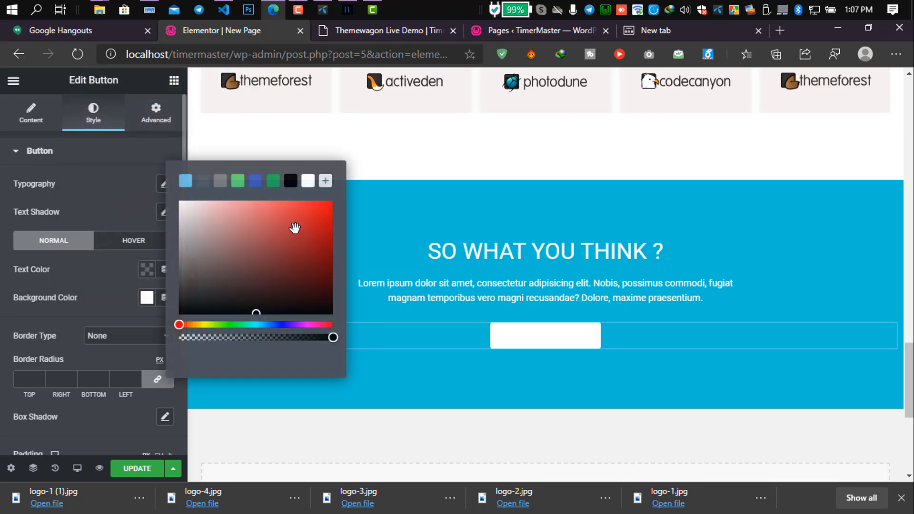
click(199, 217)
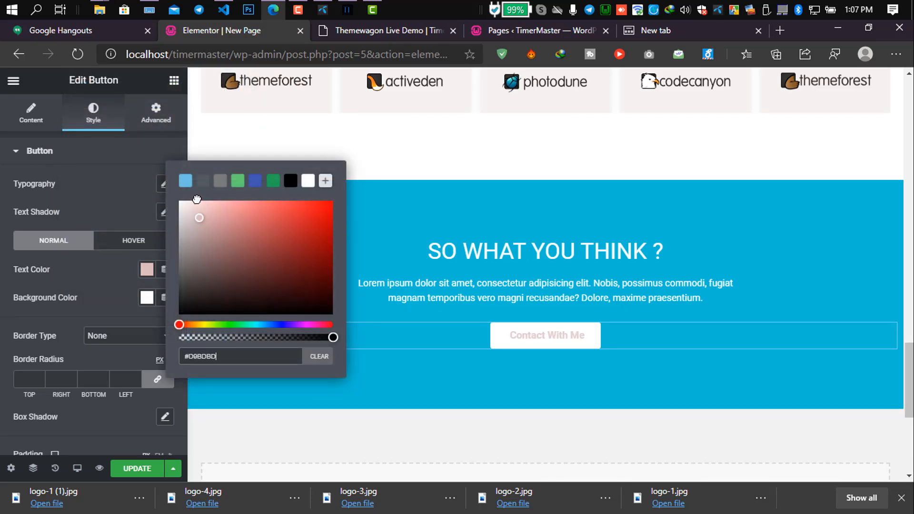
click(188, 186)
click(138, 282)
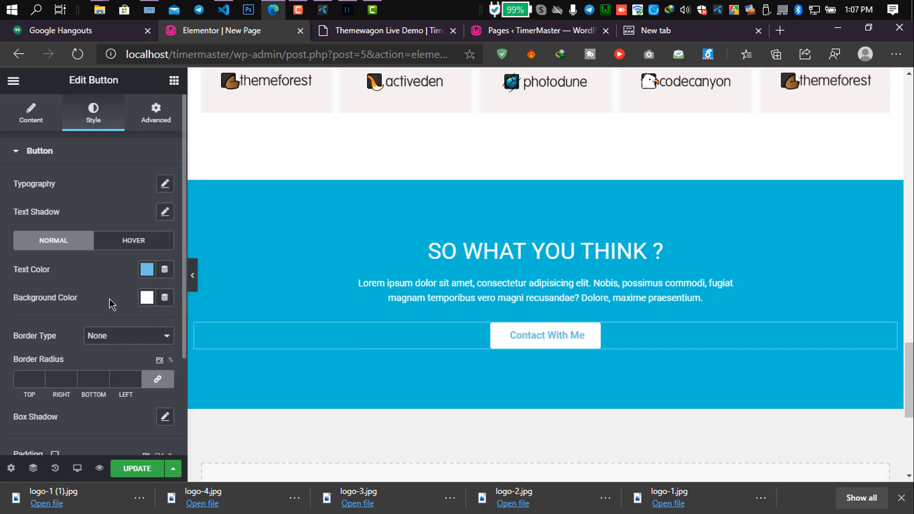
Step: Compare the button's corners with the demo and set its border radius to 0 px on all sides
click(361, 31)
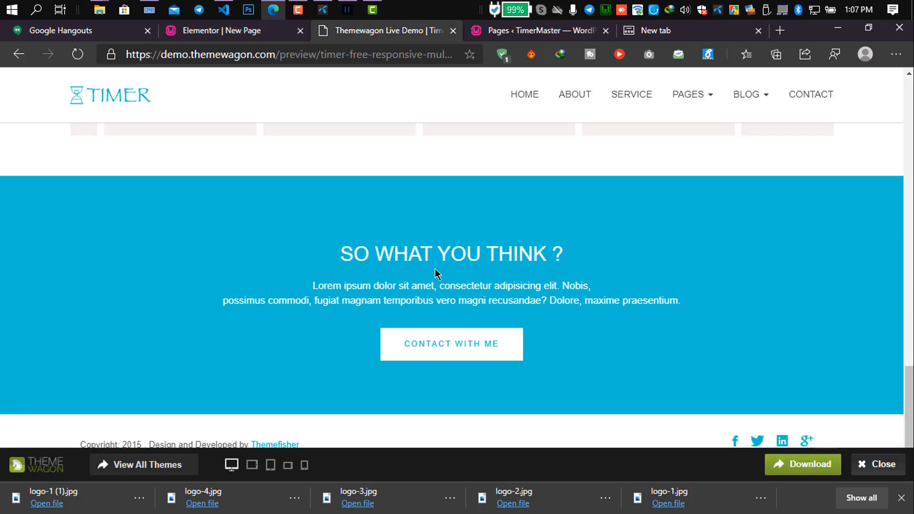
click(235, 32)
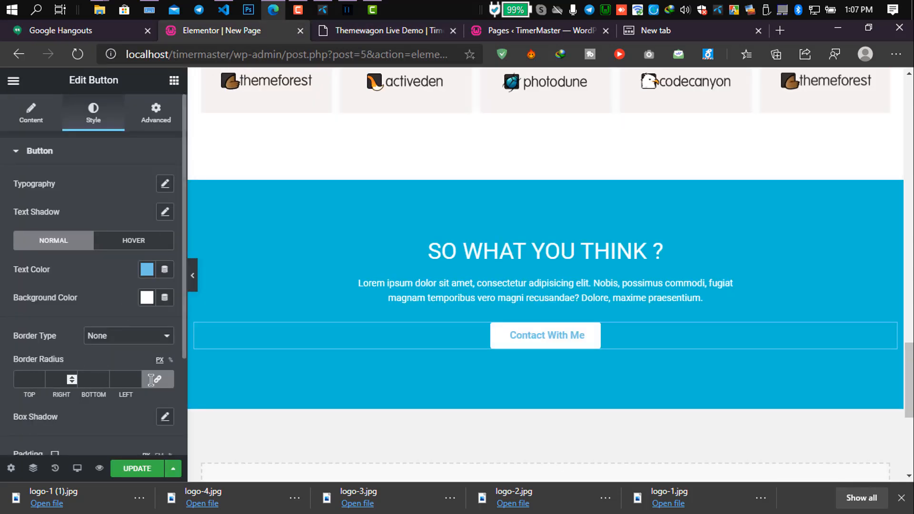
click(24, 379)
text(0)
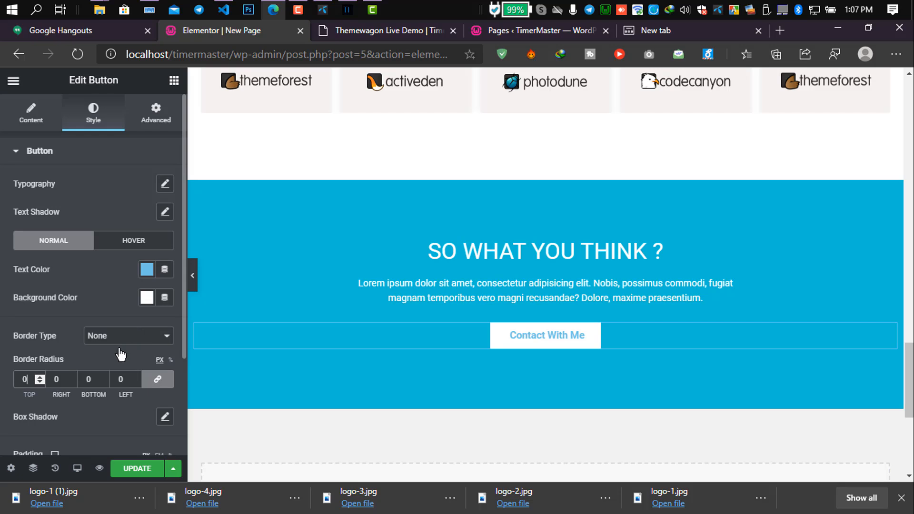
Step: Set the call-to-action button's padding to 15 px on all four sides
scroll(85, 416, down, 3)
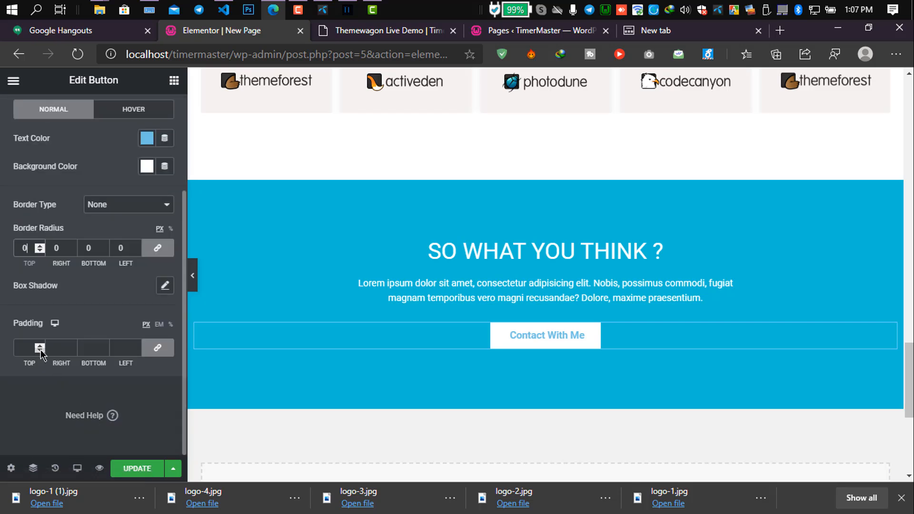
scroll(65, 334, up, 1)
scroll(41, 377, down, 2)
click(18, 351)
text(5)
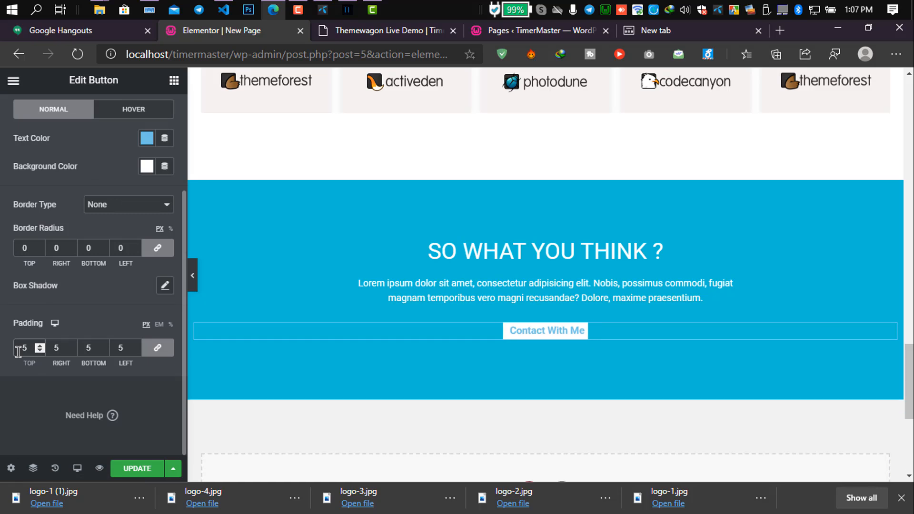
key(Up)
key(Up)
key(Up)
key(Up)
key(Up)
key(Up)
key(Up)
key(Up)
key(Up)
key(Up)
key(Up)
key(Down)
key(Down)
key(Down)
key(Down)
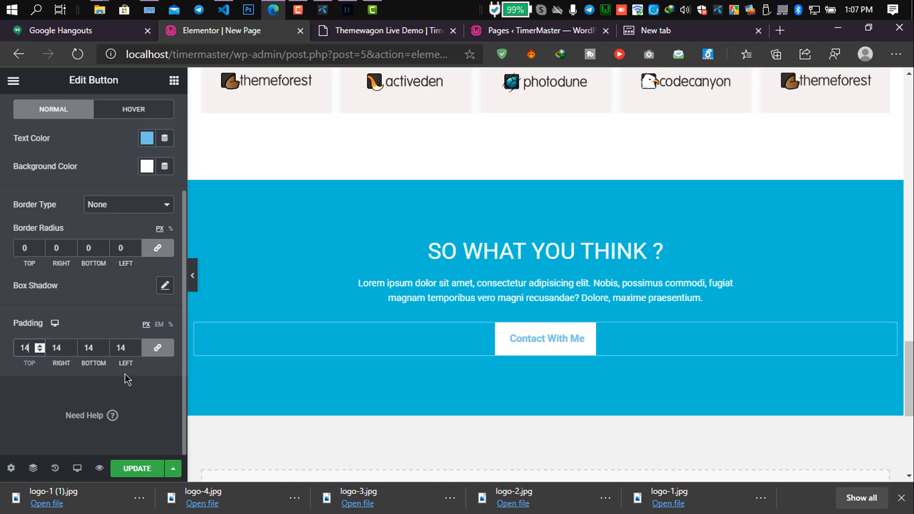
key(Up)
key(Up)
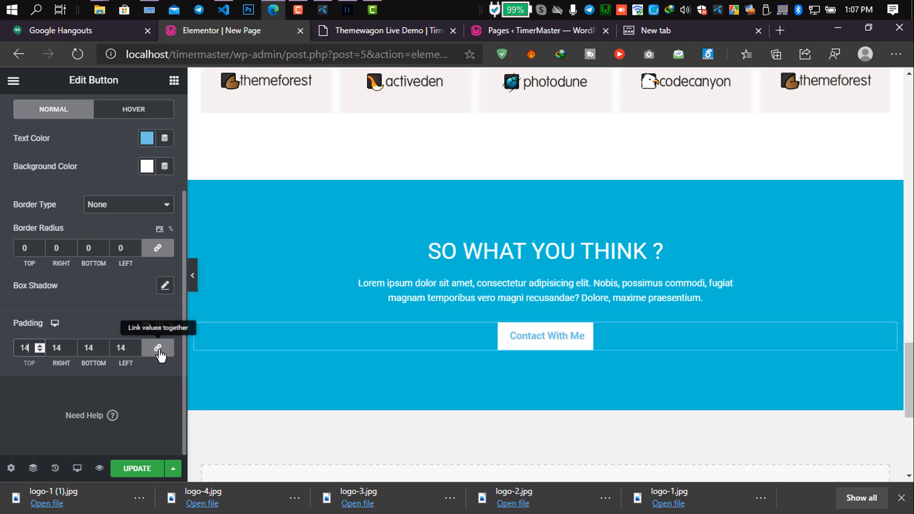
Step: Unlink the button's padding values and set the right and left padding to 35 px each
click(158, 350)
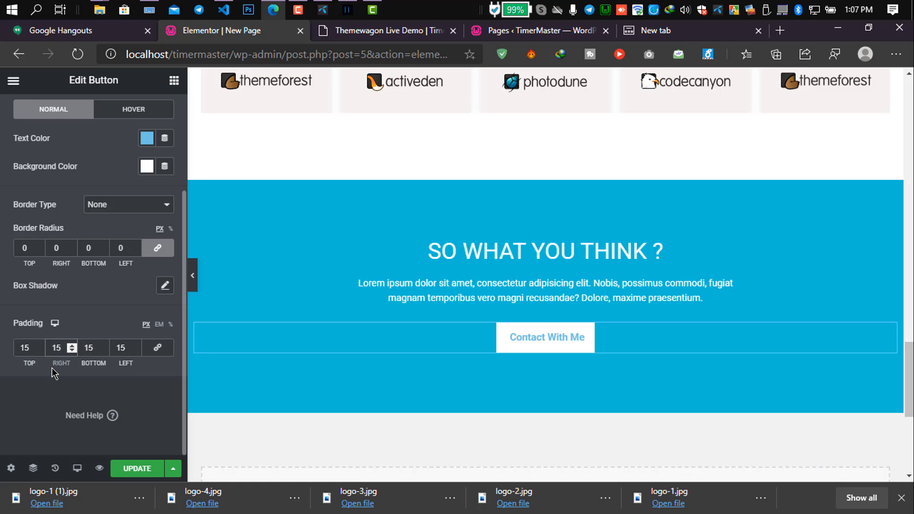
key(BackSpace)
text(31)
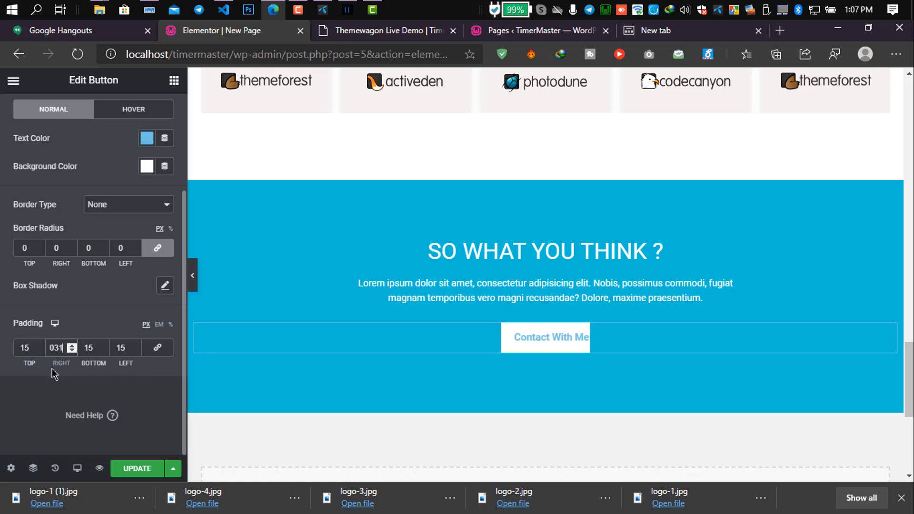
key(Down)
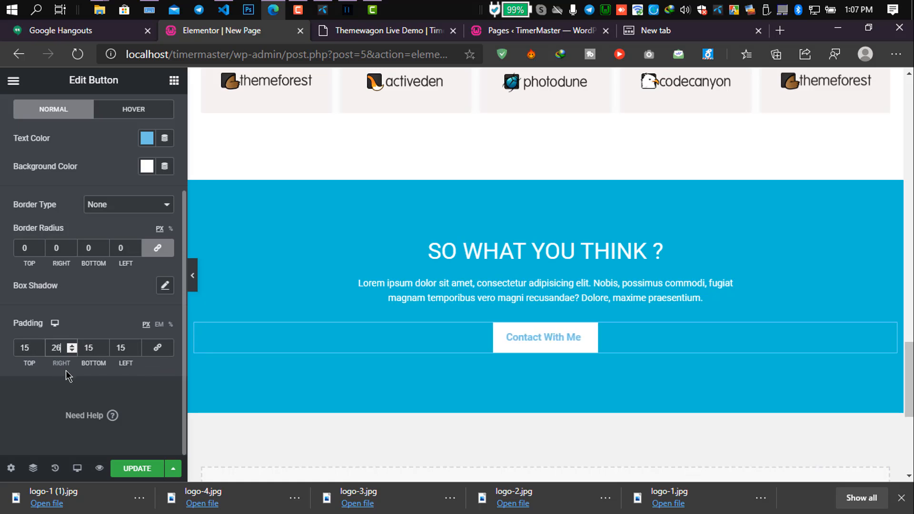
key(Up)
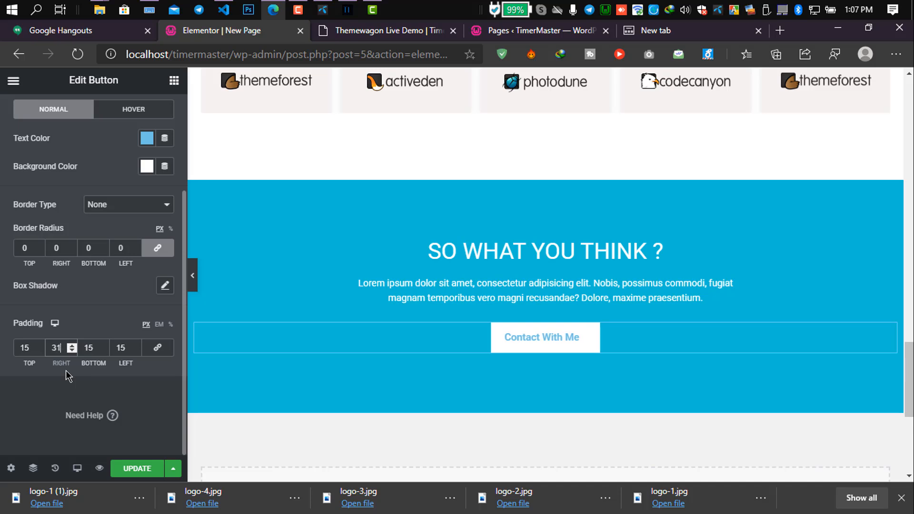
key(Up)
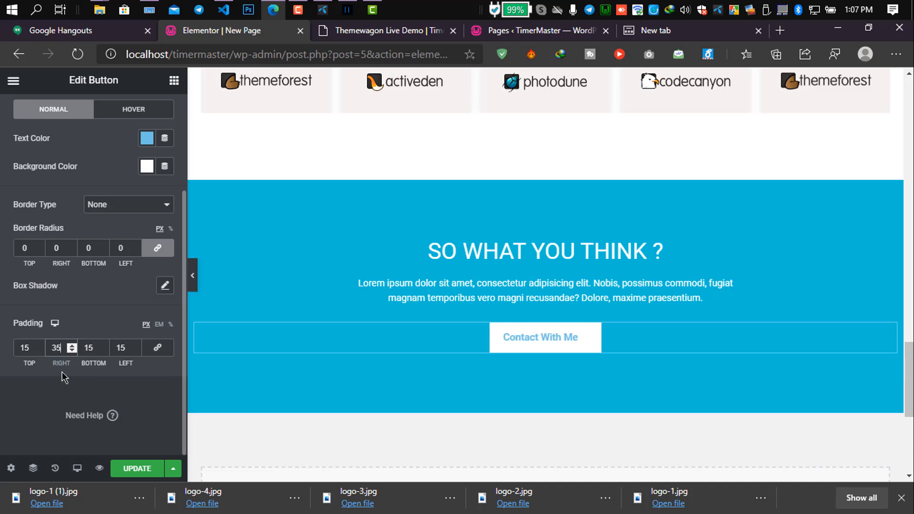
click(93, 343)
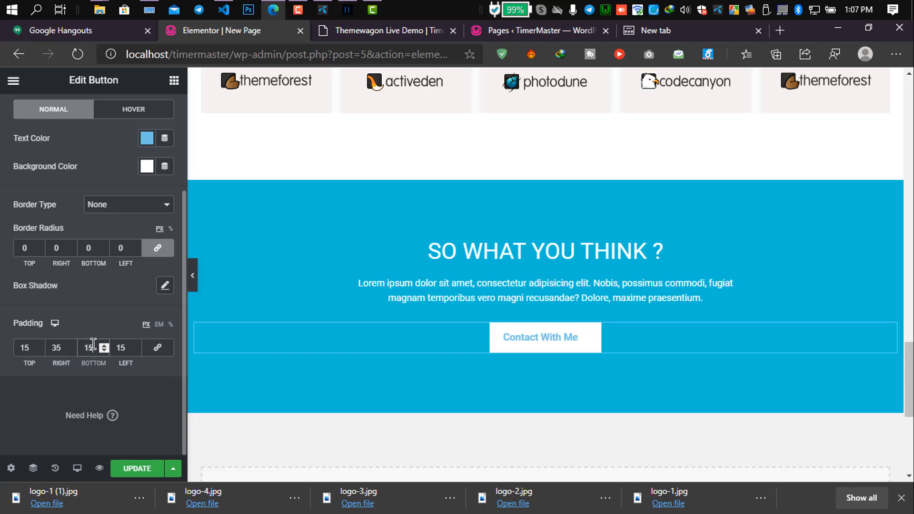
click(114, 345)
text(35)
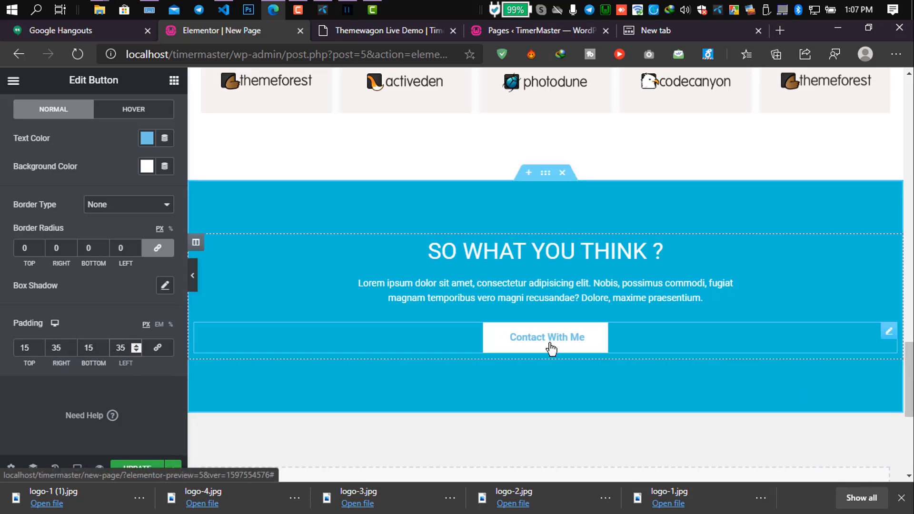
Step: Set the call-to-action button's typography size to 14 px and compare it with the demo's button
scroll(110, 165, up, 3)
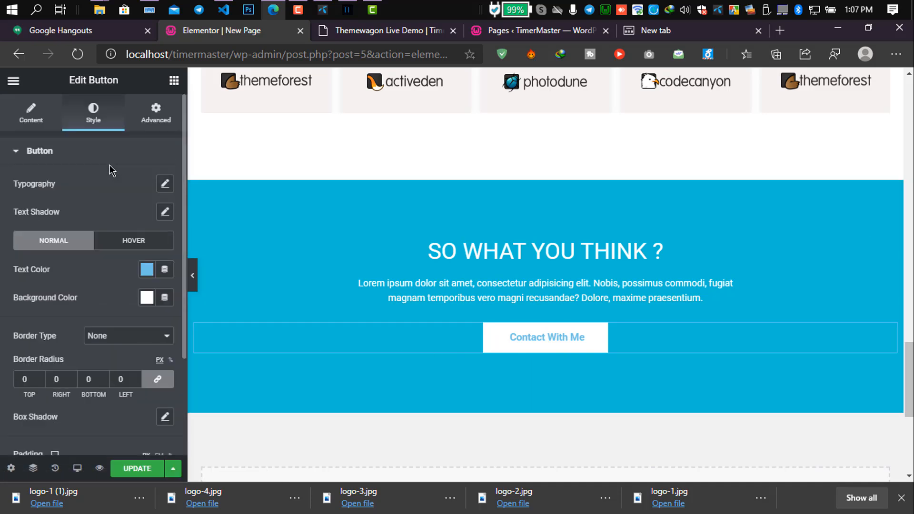
click(75, 155)
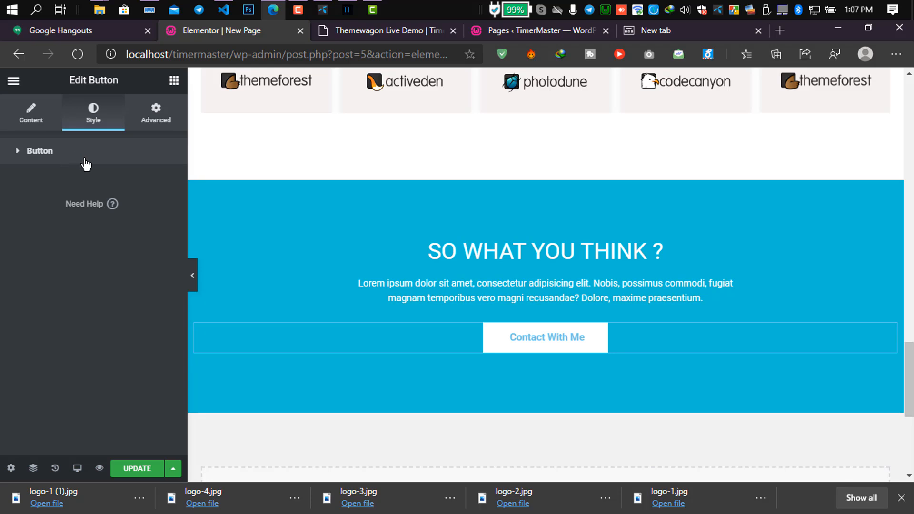
click(86, 160)
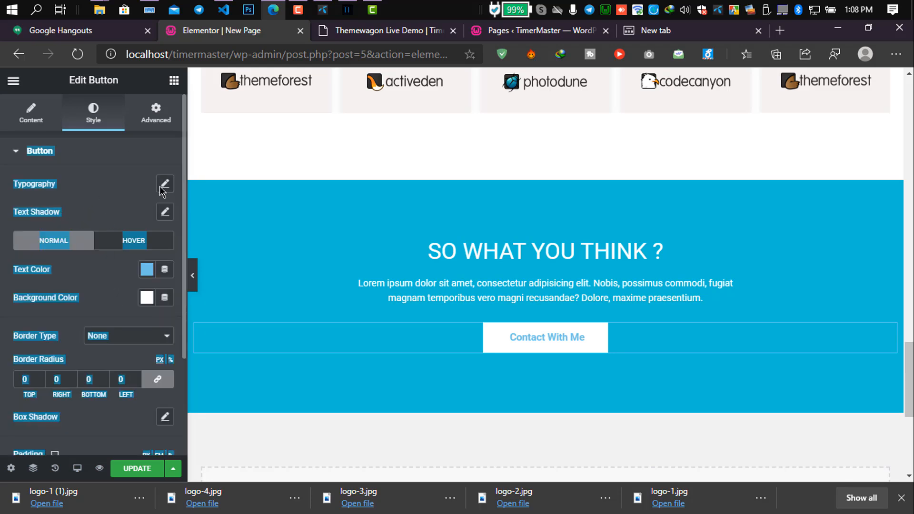
click(30, 190)
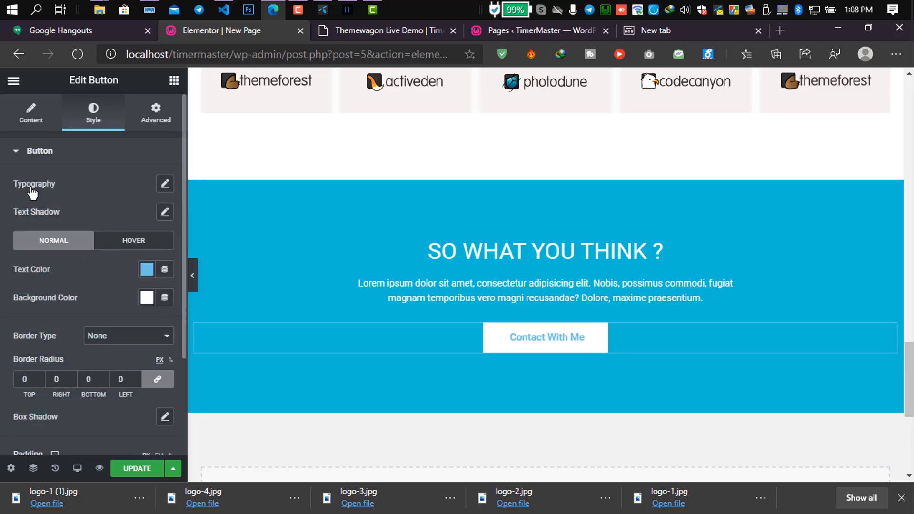
click(166, 186)
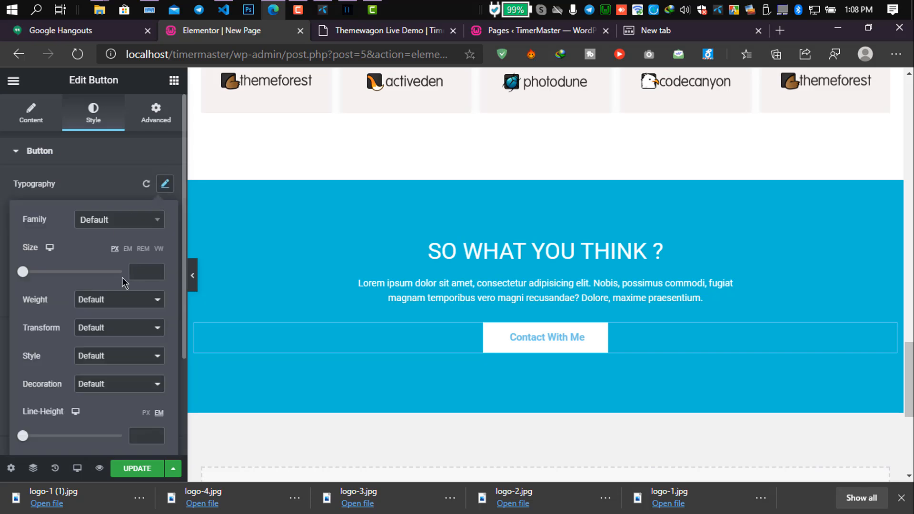
drag(25, 275, 29, 275)
click(353, 37)
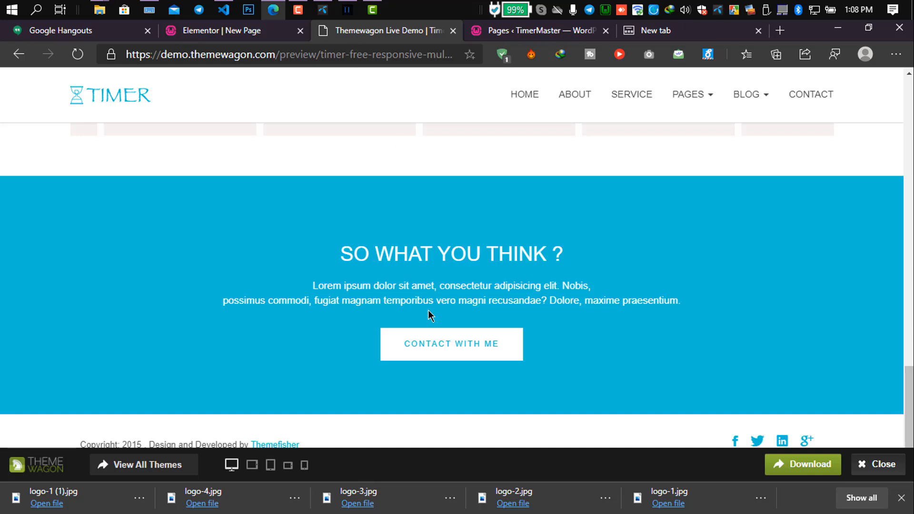
click(229, 34)
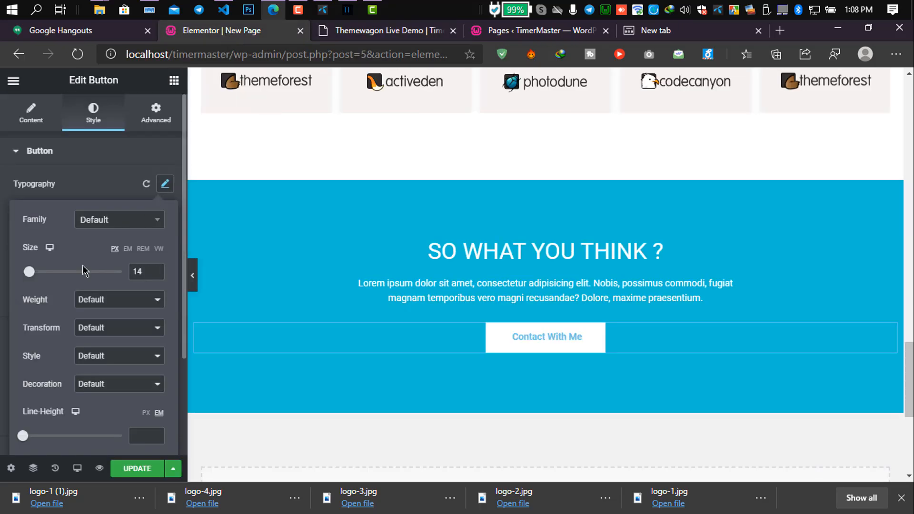
Step: Set the call-to-action button's text size to 18 px, weight to 300 and transform to Uppercase
double_click(138, 271)
text(19)
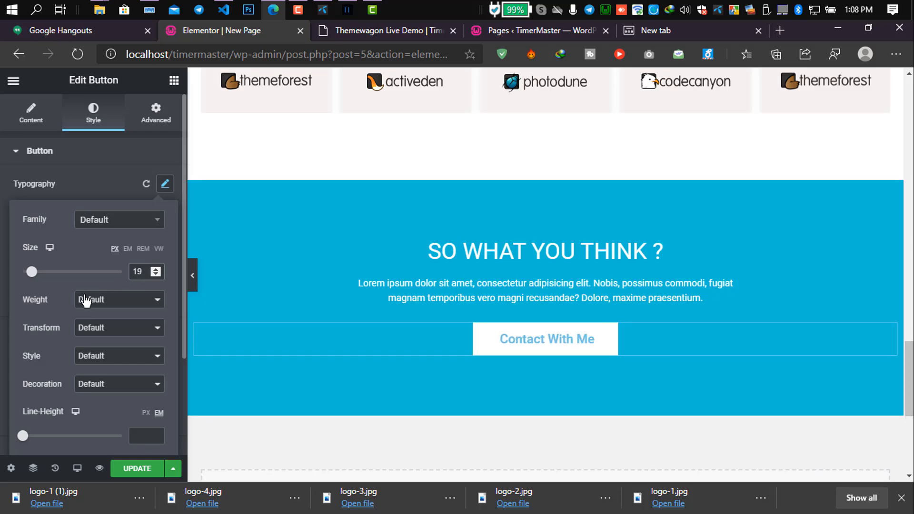
click(110, 301)
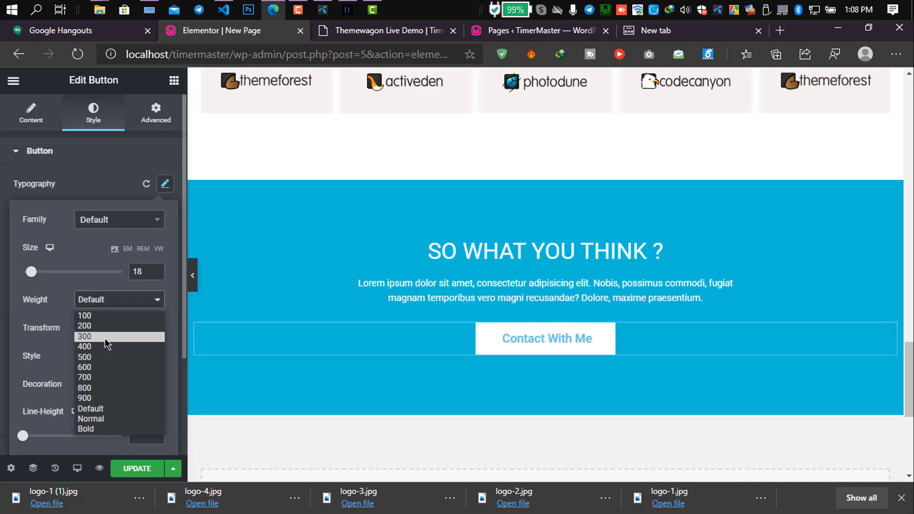
click(103, 338)
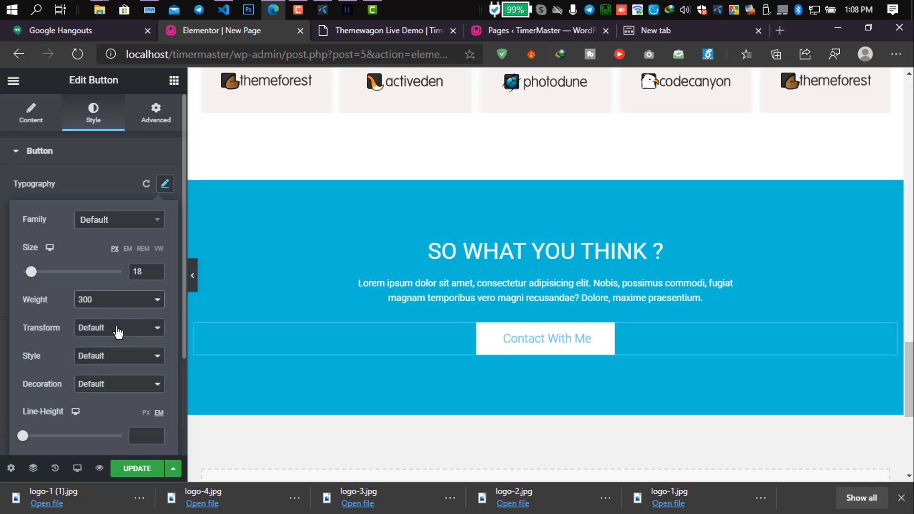
click(117, 331)
click(115, 354)
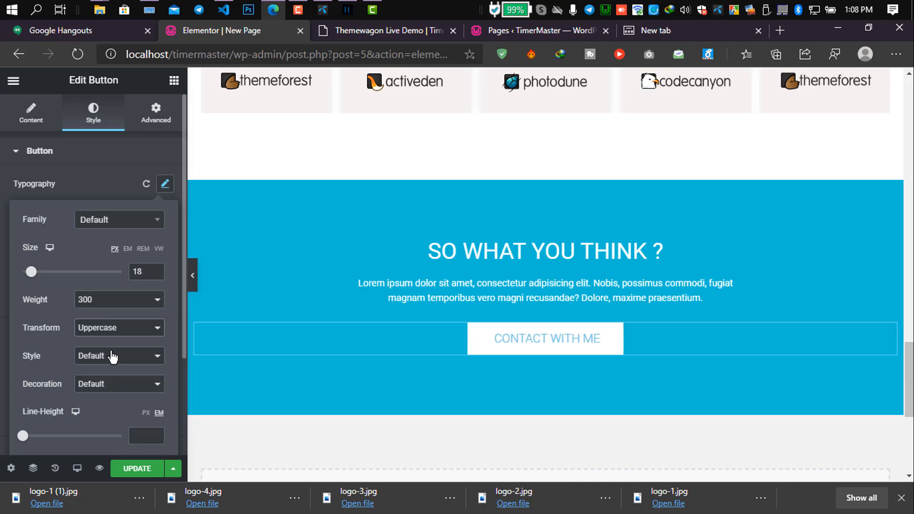
Step: Reduce the button's text size to 16 px, then to 14 px, comparing each size with the demo's button
key(Down)
key(Down)
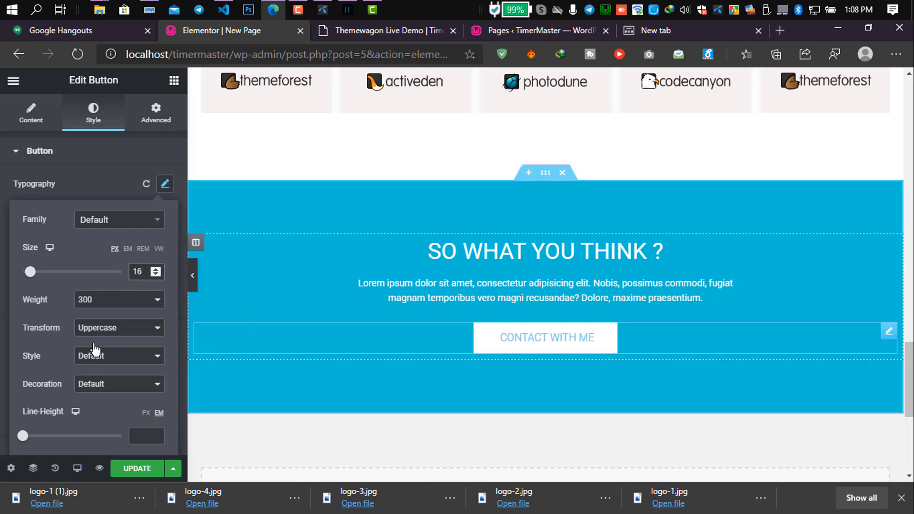
click(386, 30)
click(233, 32)
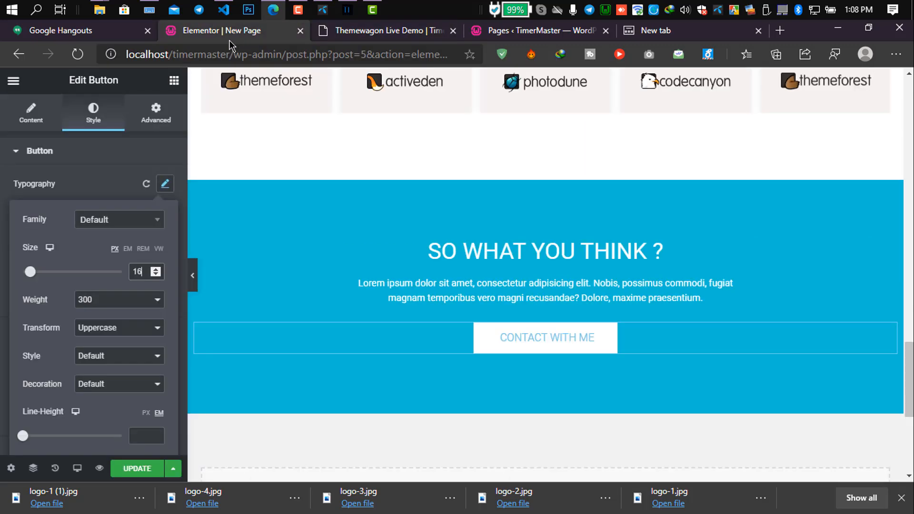
key(Down)
key(Down)
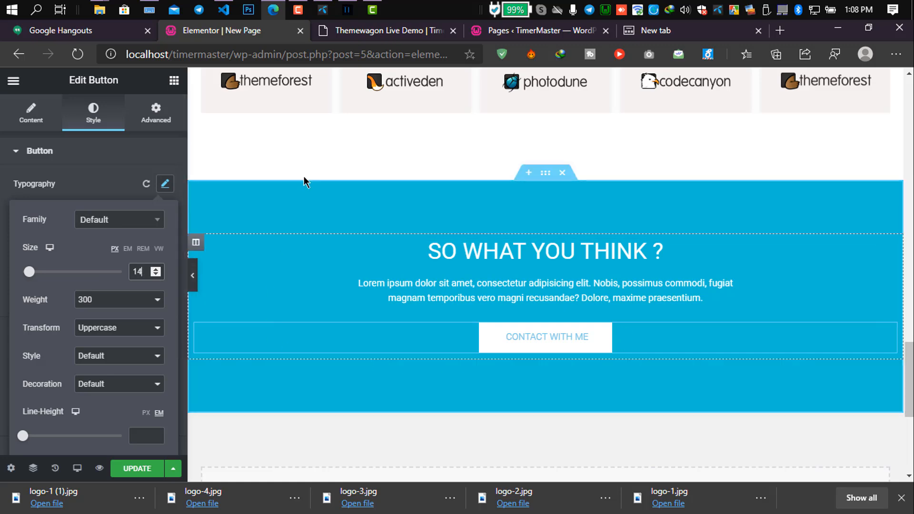
click(381, 30)
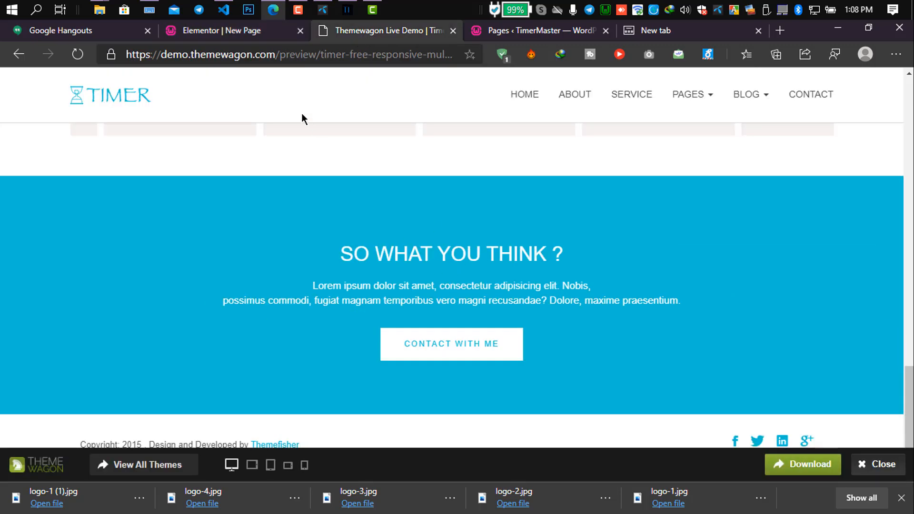
click(243, 31)
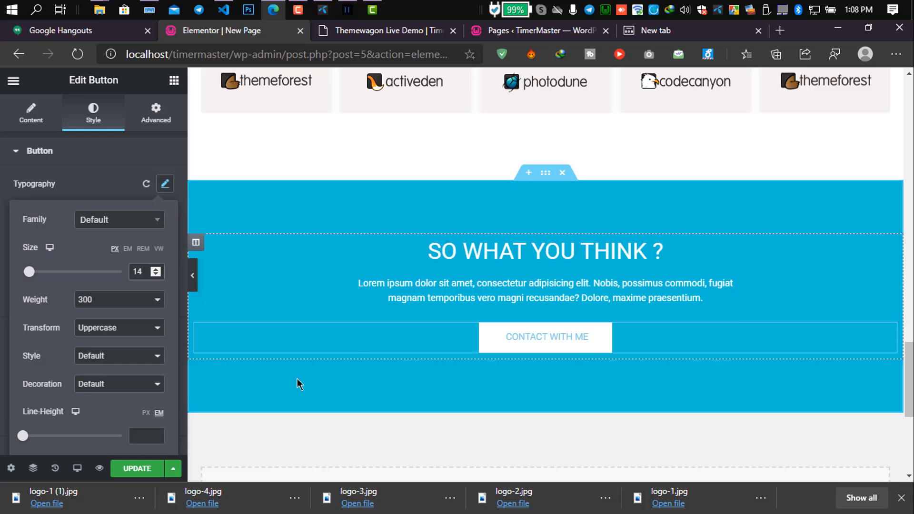
Step: Set the button's font family to Roboto Mono and compare it with the demo's button
click(128, 230)
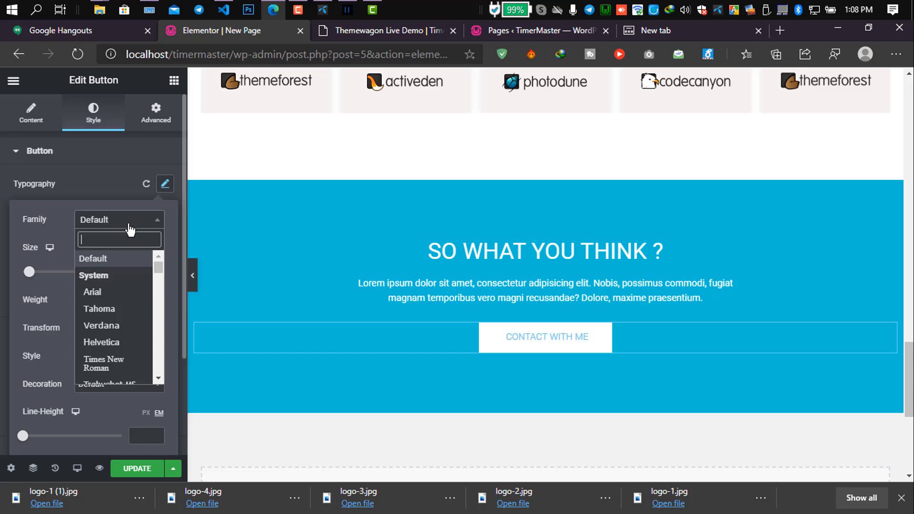
text(robot)
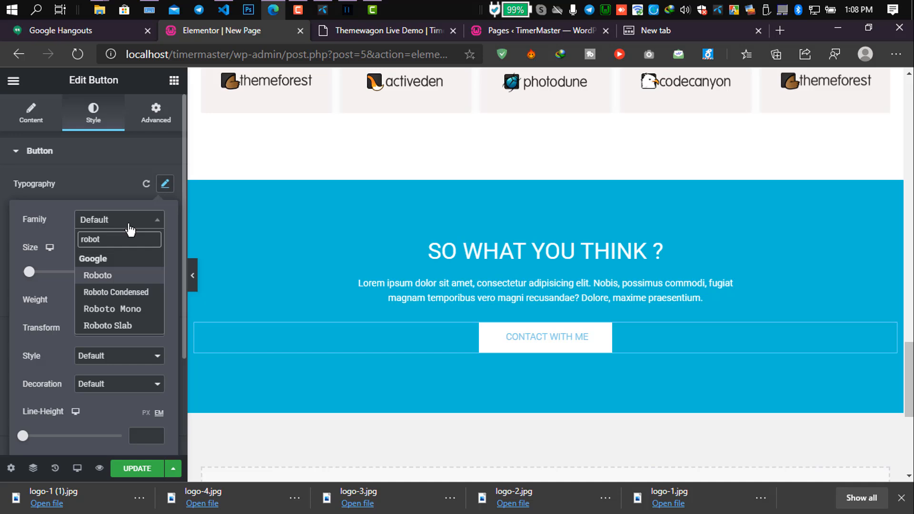
click(113, 309)
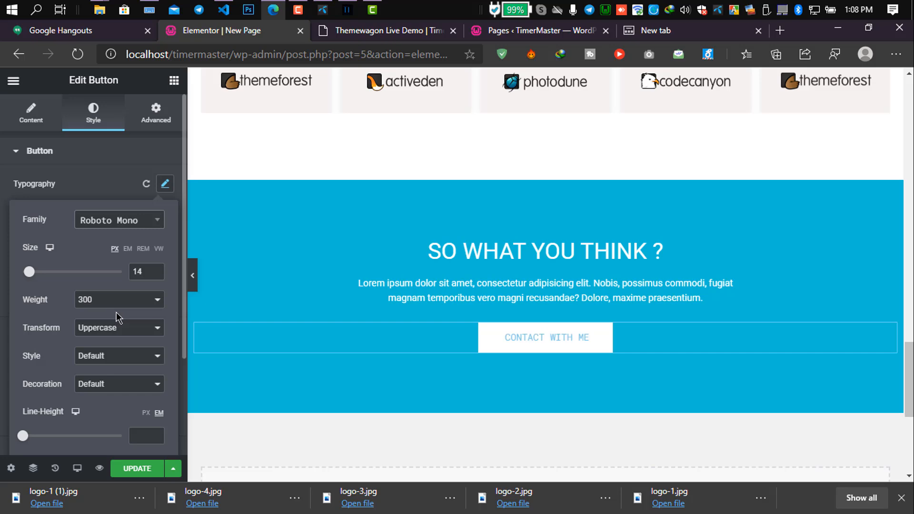
click(393, 30)
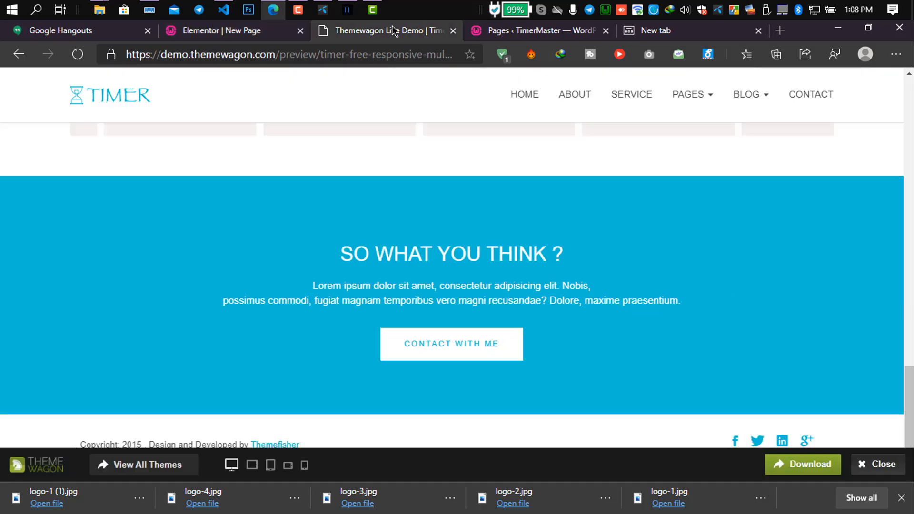
click(239, 33)
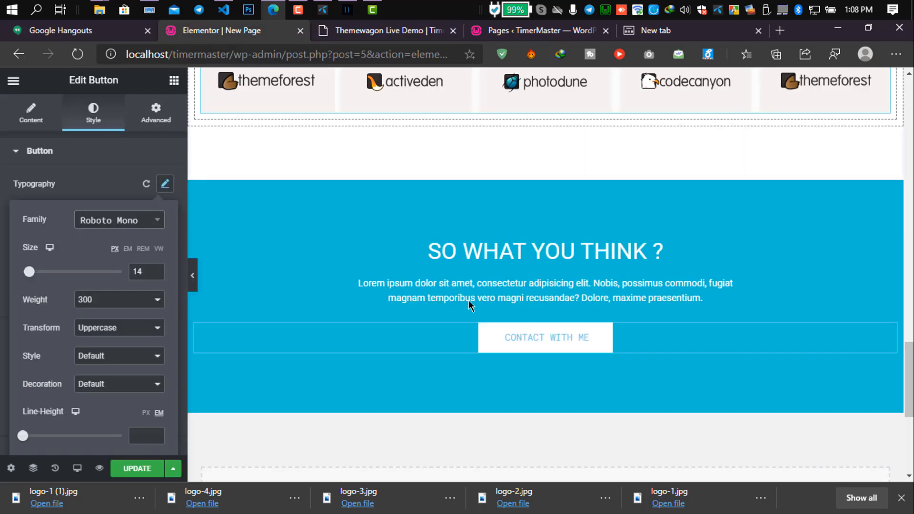
click(121, 184)
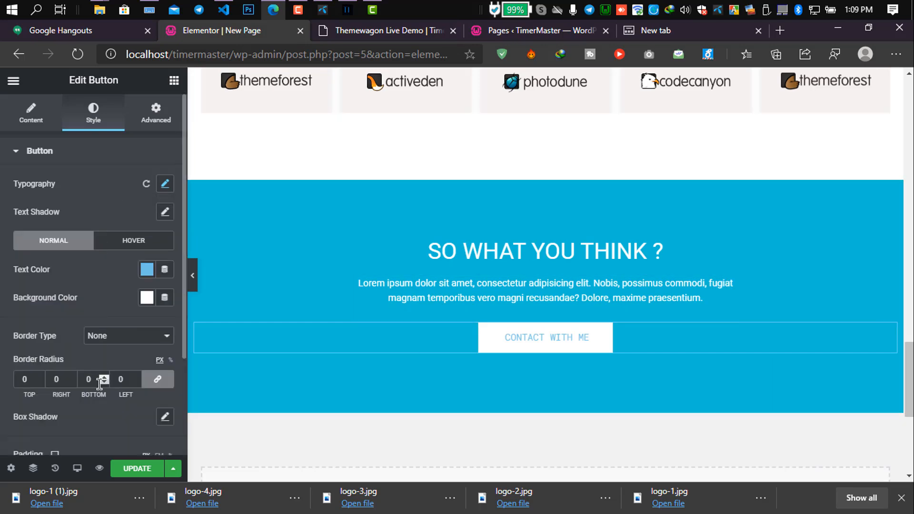
Step: Inspect the demo's "Contact With Me" button and copy its text color value #02bdd5
click(380, 30)
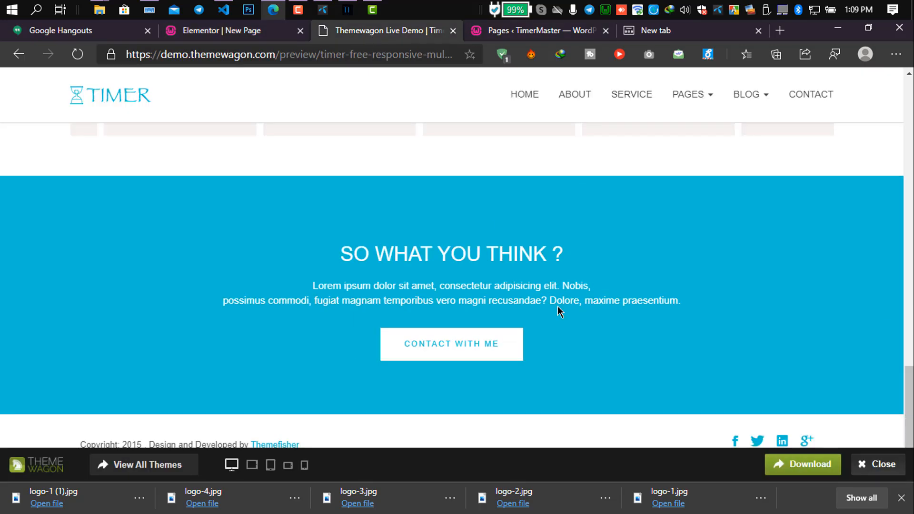
right_click(439, 349)
click(492, 332)
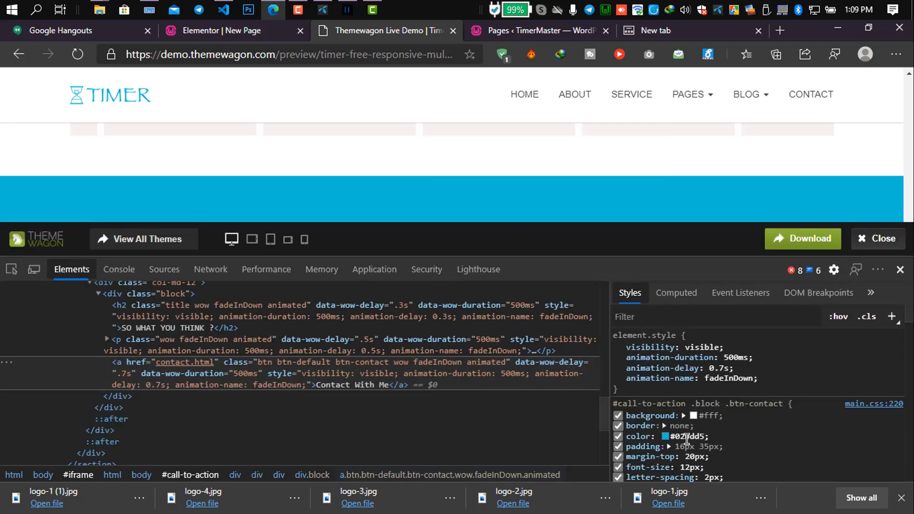
click(686, 438)
key(ctrl+c)
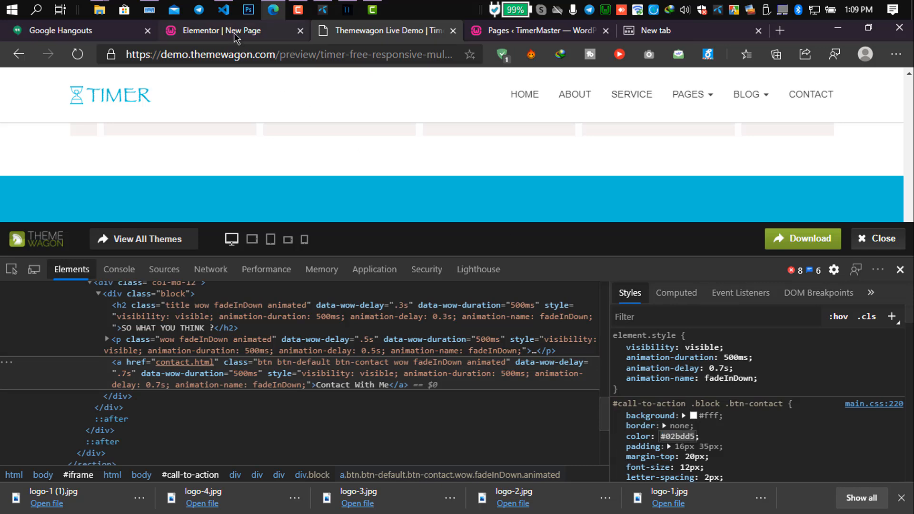
Step: Set the Elementor button's text color to #02bdd5 and compare it with the demo, closing the demo's inspector
click(236, 31)
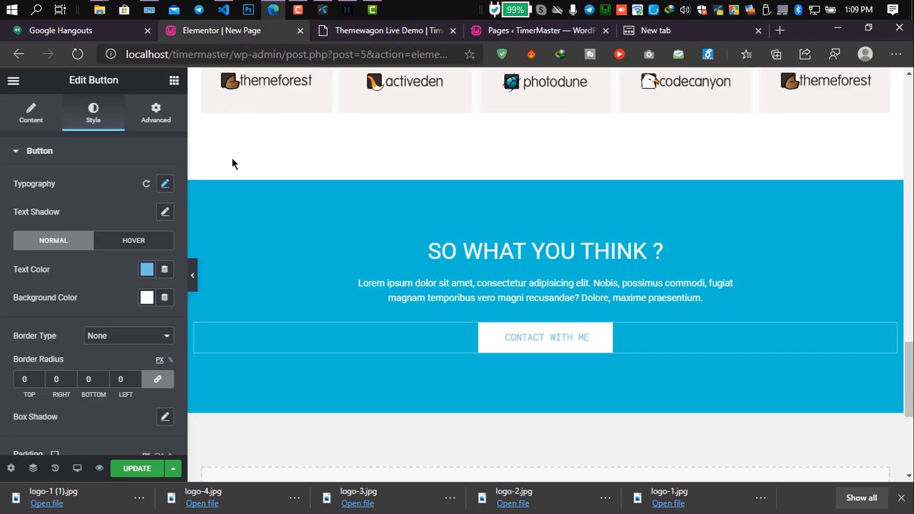
click(152, 270)
click(224, 348)
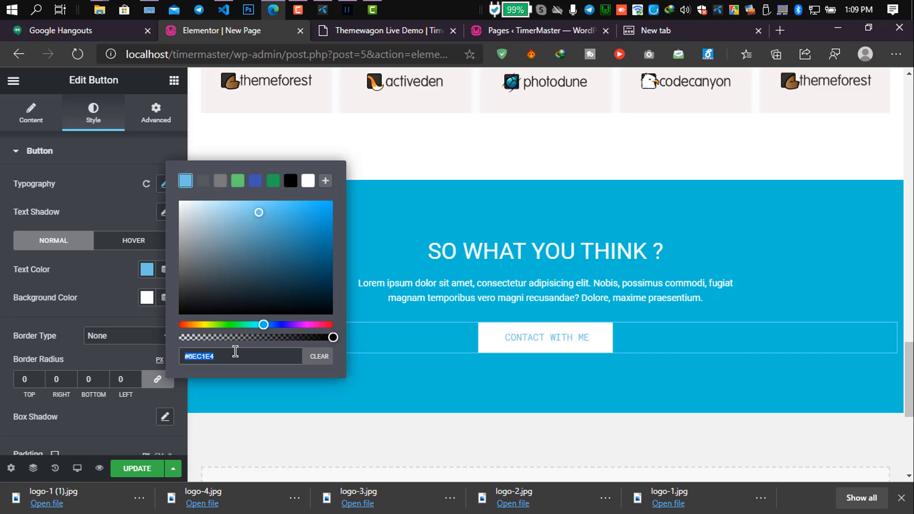
key(ctrl+v)
click(117, 203)
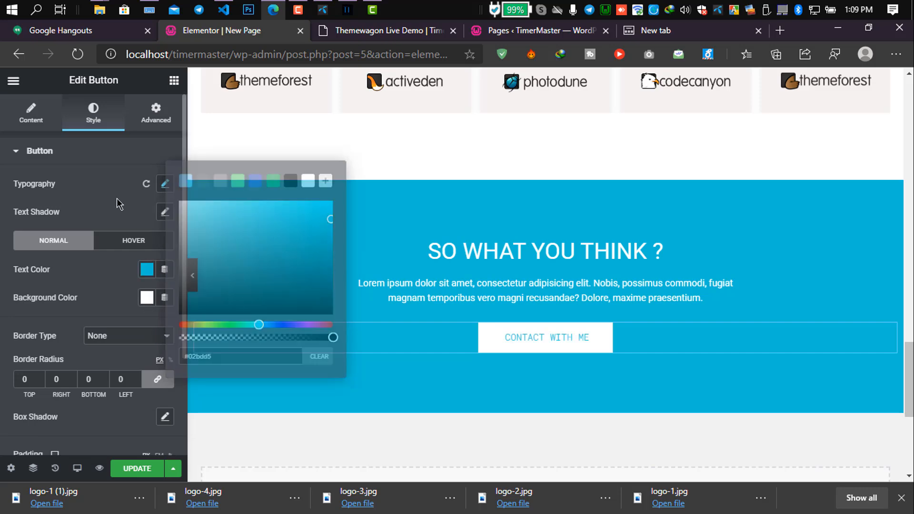
click(398, 31)
click(899, 270)
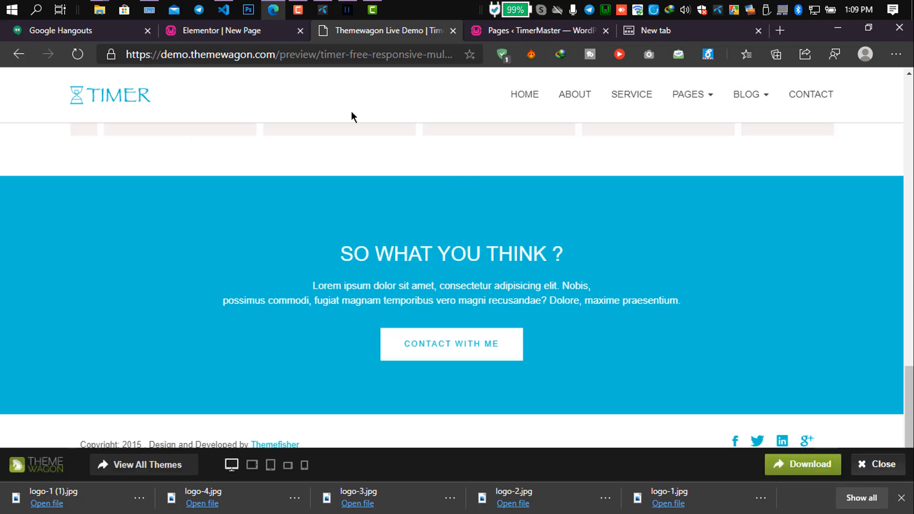
click(276, 30)
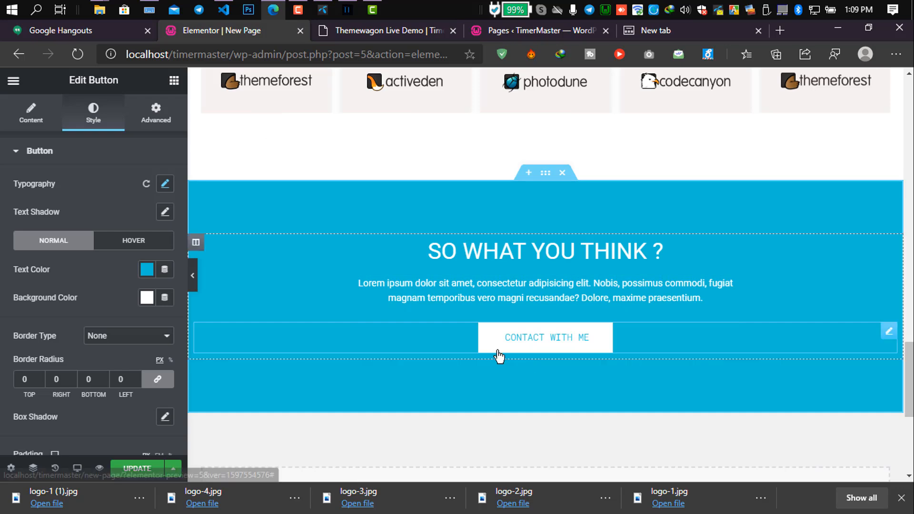
Step: Hide the editor panel and review the page from the team section down to the call-to-action section
click(193, 280)
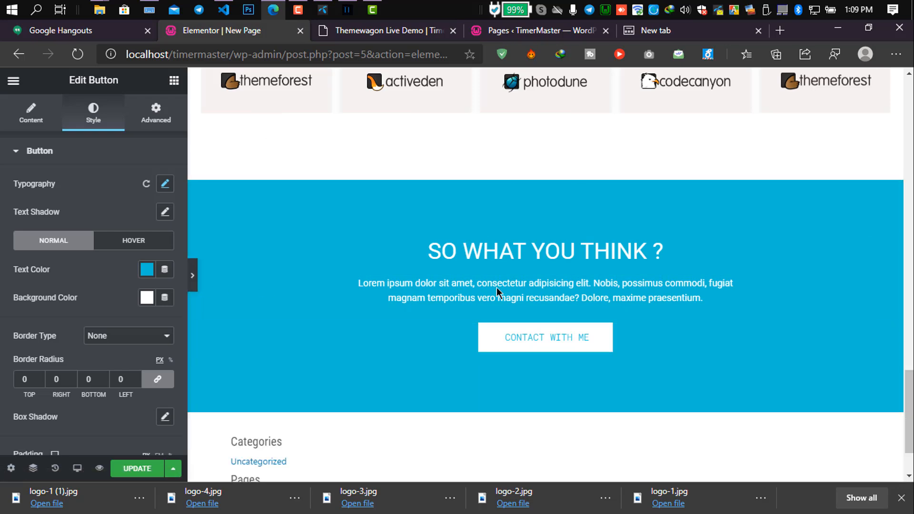
scroll(528, 281, up, 20)
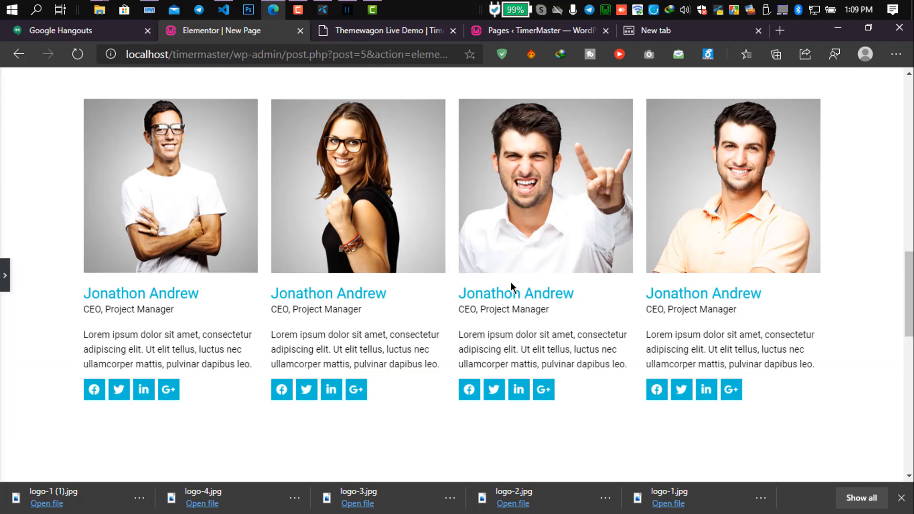
scroll(510, 261, up, 1)
scroll(512, 257, down, 20)
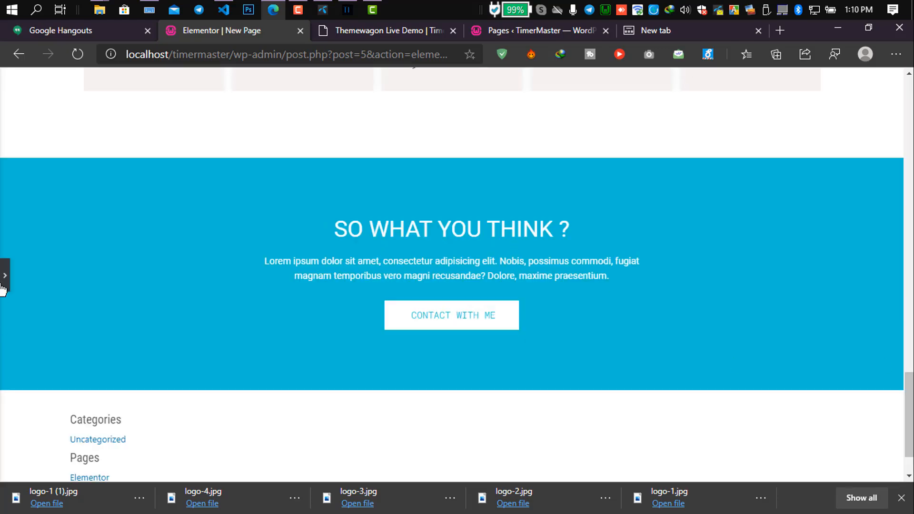
Step: Restore the editor panel, save the page's changes and look over its sections
click(3, 281)
scroll(569, 182, up, 5)
click(142, 466)
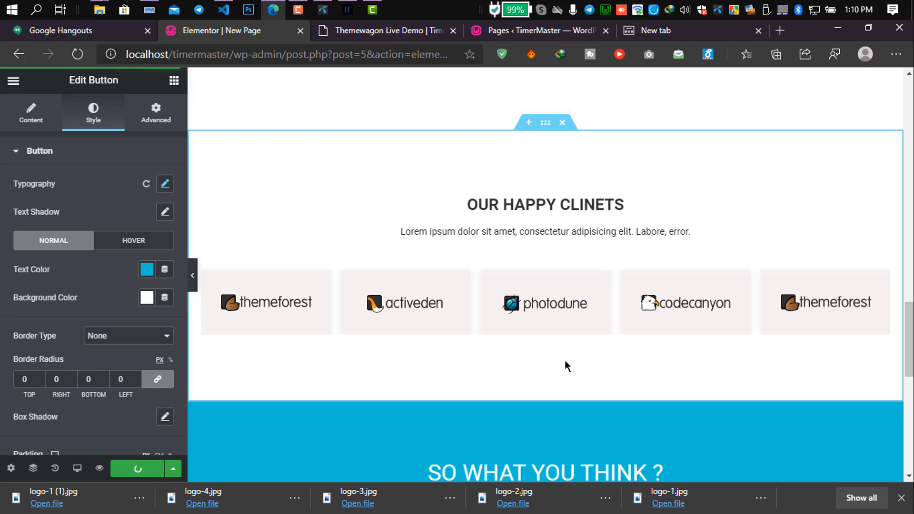
scroll(565, 366, down, 5)
scroll(584, 366, up, 15)
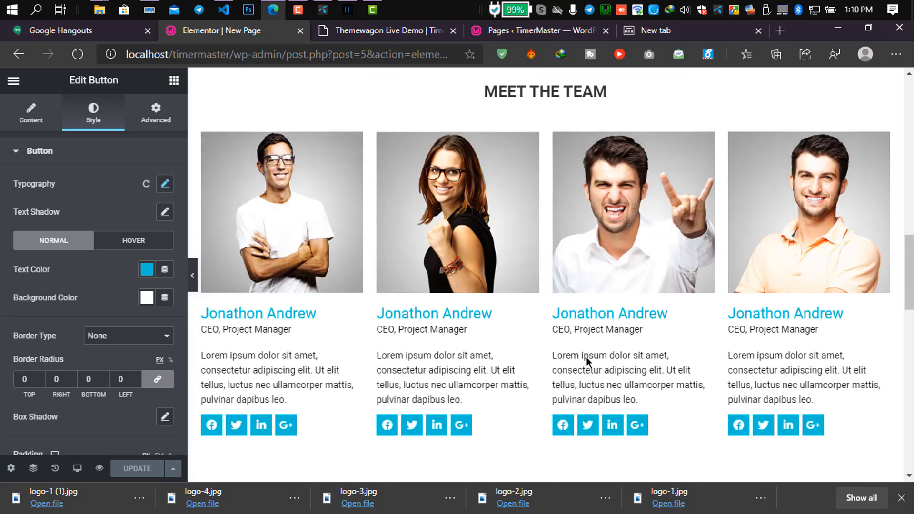